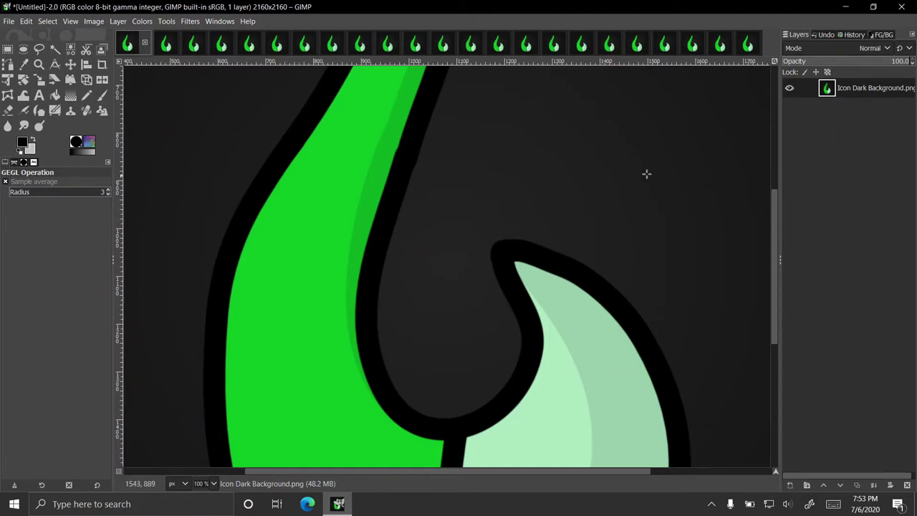
Zoom out to 33.3% so the whole 2160×2160 hook icon fits the window.
{"action": "scroll", "coordinate": [407, 154], "scroll_direction": "down", "scroll_amount": 2}
{"action": "scroll", "coordinate": [403, 159], "scroll_direction": "down", "scroll_amount": 1}
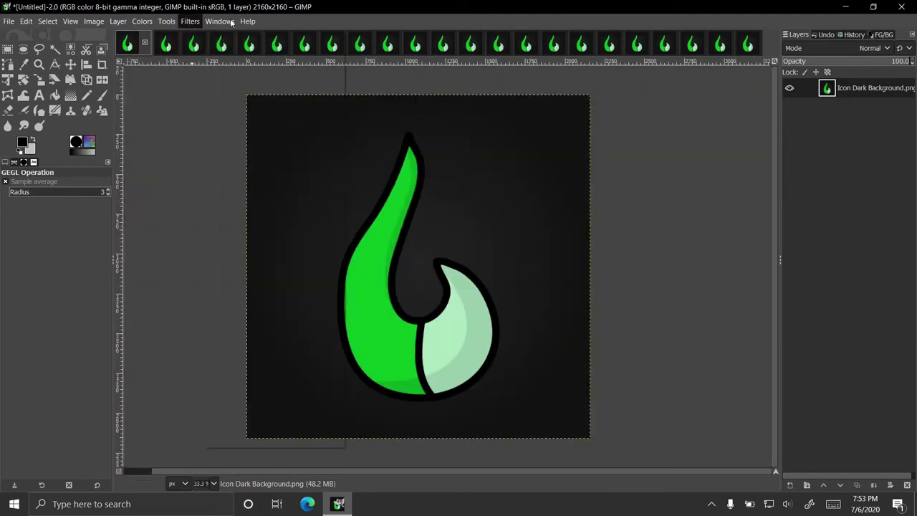
Open the Gaussian Blur filter and try large blur sizes, up to 1000.
{"action": "left_click", "coordinate": [190, 22]}
{"action": "mouse_move", "coordinate": [291, 84]}
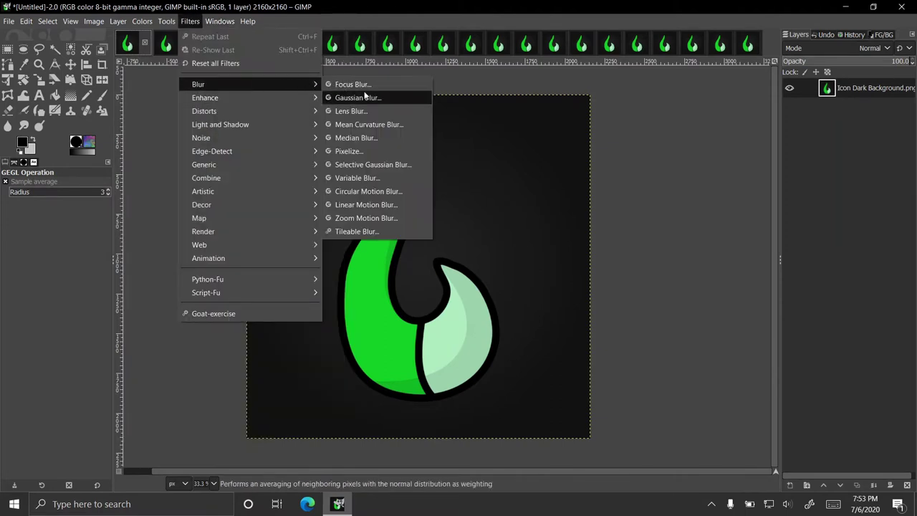
{"action": "left_click", "coordinate": [380, 98]}
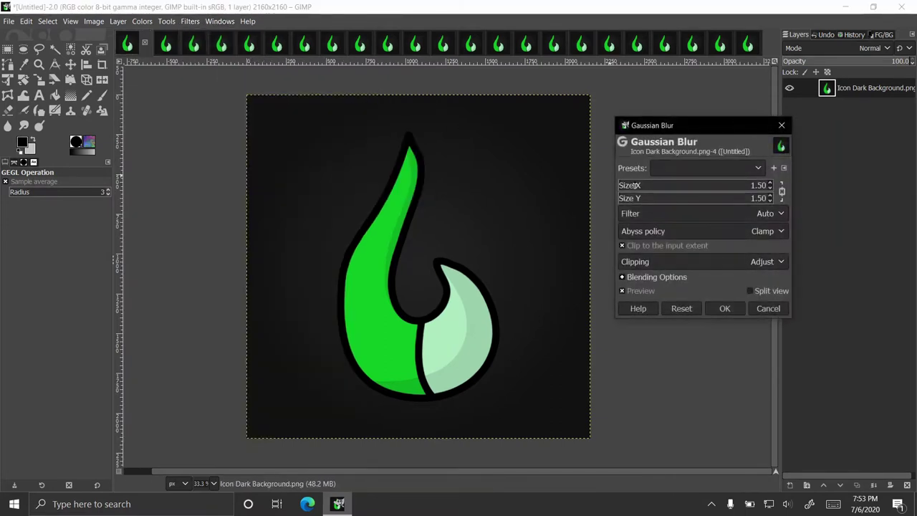
{"action": "left_click_drag", "start_coordinate": [631, 187], "coordinate": [596, 179]}
{"action": "left_click_drag", "start_coordinate": [617, 185], "coordinate": [894, 187]}
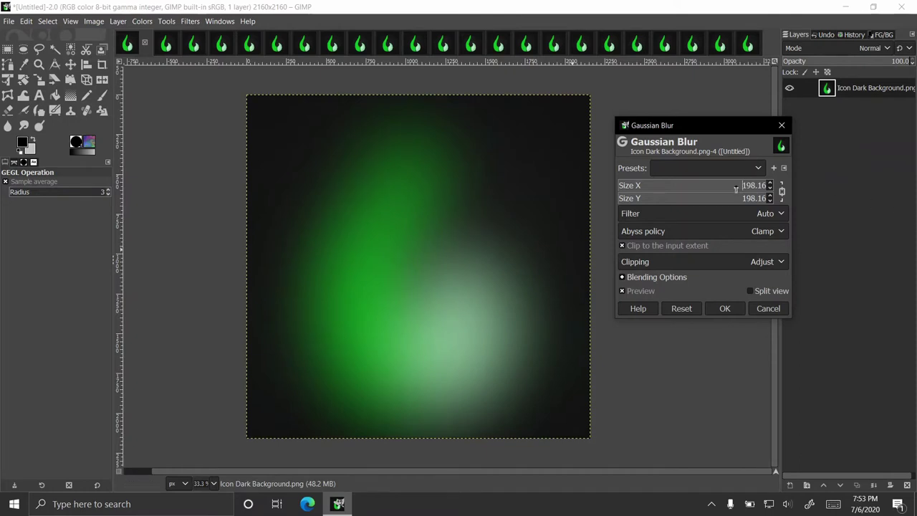
{"action": "left_click", "coordinate": [762, 185]}
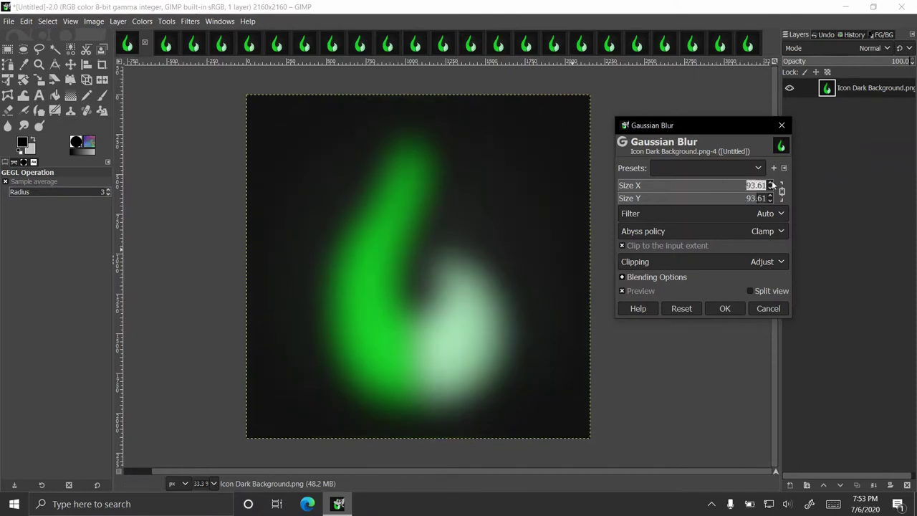
{"action": "type", "text": "1000"}
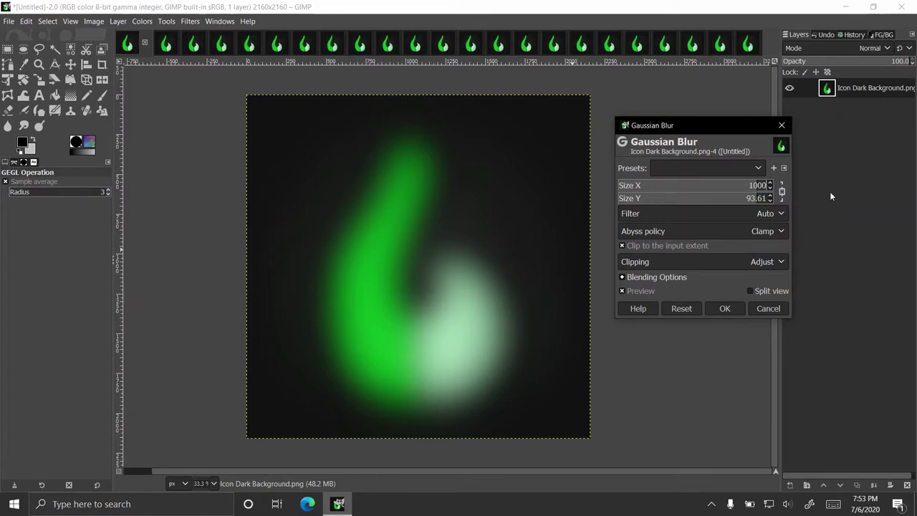
{"action": "key", "text": "Return"}
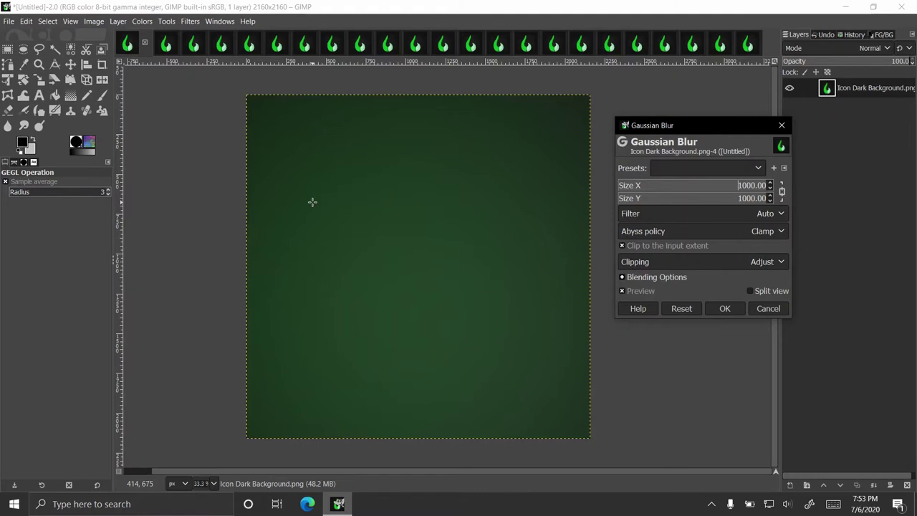
Bring the blur size down to 100, then 50, and apply the blur.
{"action": "type", "text": "100"}
{"action": "key", "text": "Return"}
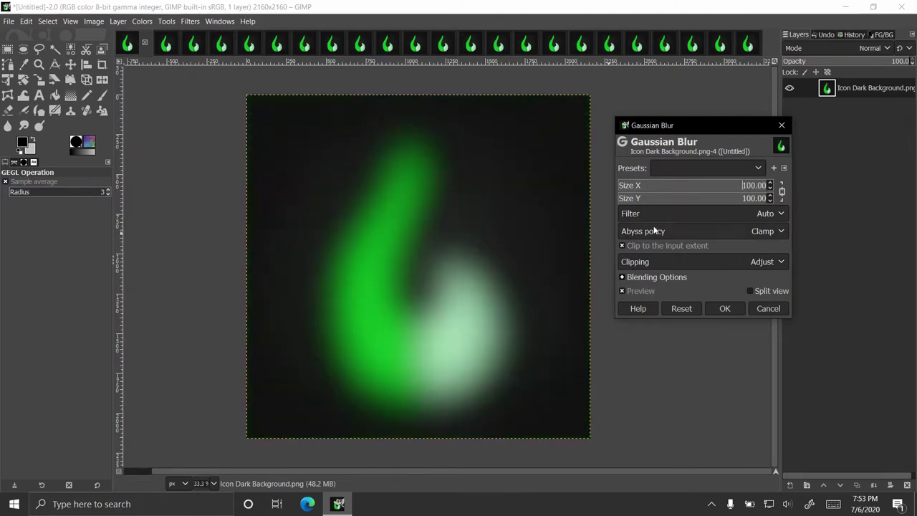
{"action": "left_click_drag", "start_coordinate": [743, 187], "coordinate": [750, 185]}
{"action": "type", "text": "50"}
{"action": "key", "text": "Return"}
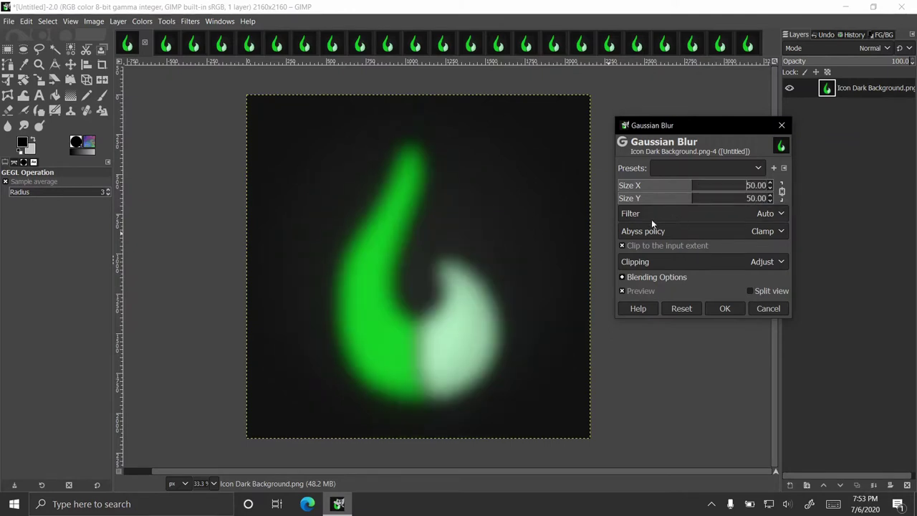
{"action": "left_click", "coordinate": [723, 309]}
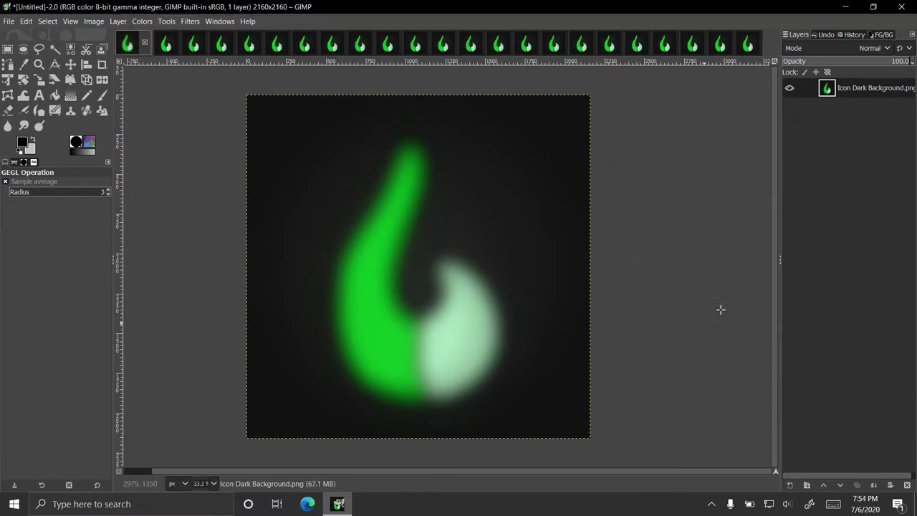
On the second copy, open Pixelize and adjust the block size toward 106 pixels.
{"action": "left_click", "coordinate": [161, 49]}
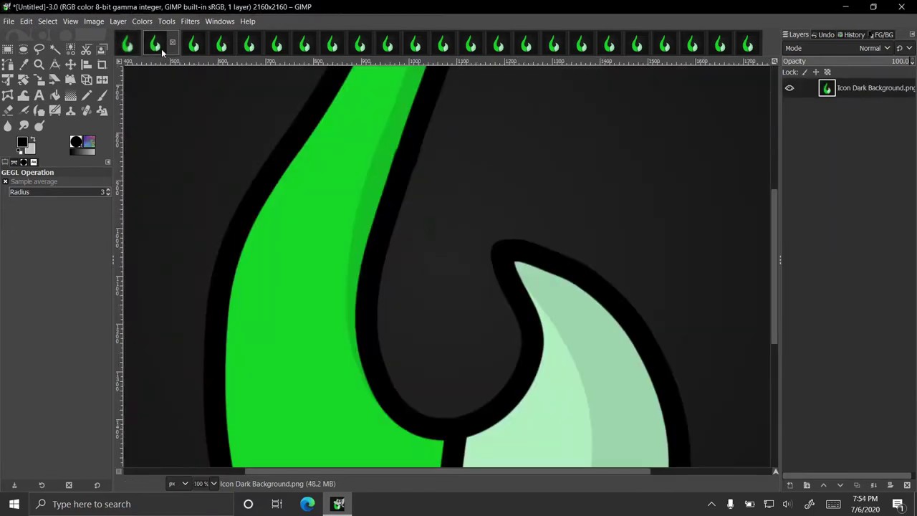
{"action": "left_click", "coordinate": [193, 22]}
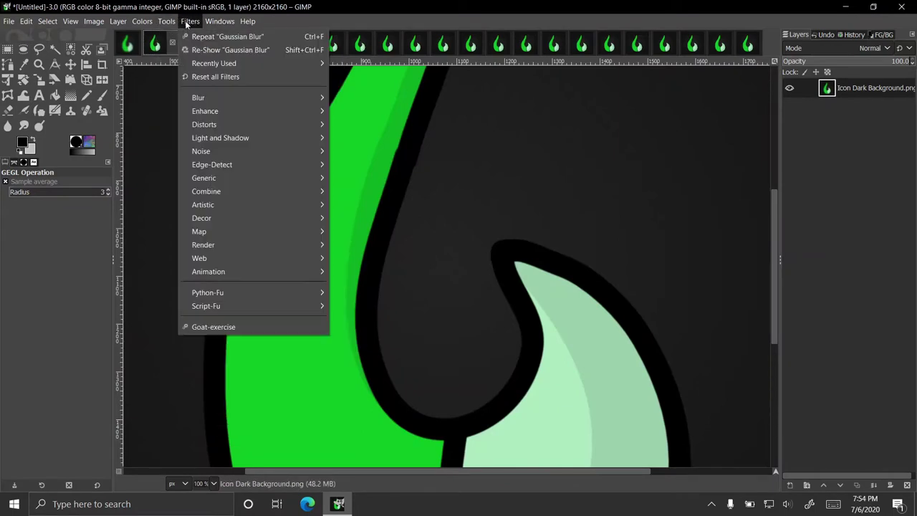
{"action": "mouse_move", "coordinate": [304, 98]}
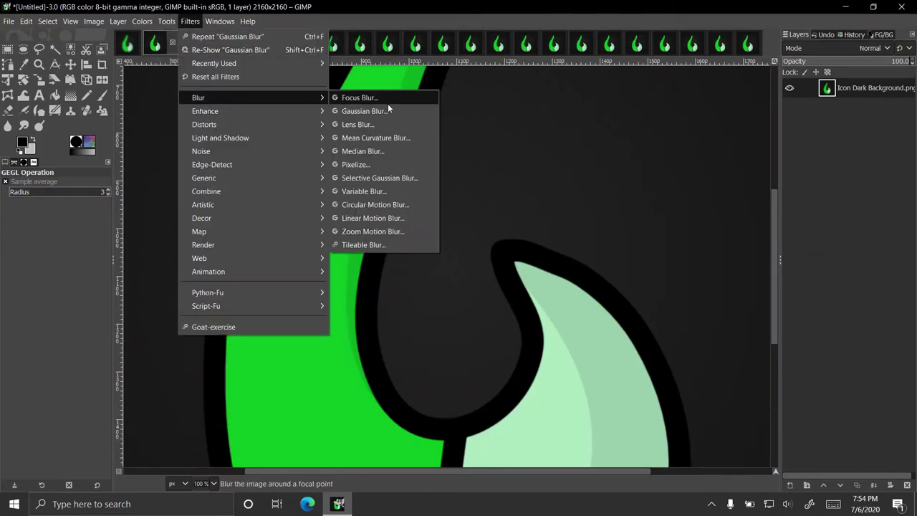
{"action": "left_click", "coordinate": [393, 164]}
{"action": "scroll", "coordinate": [441, 188], "scroll_direction": "down", "scroll_amount": 3}
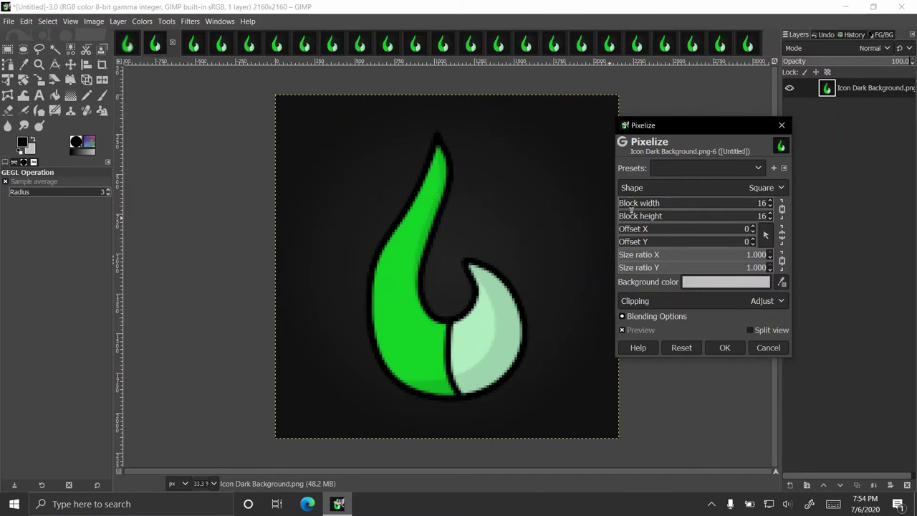
{"action": "mouse_move", "coordinate": [629, 229]}
{"action": "left_mouse_down"}
{"action": "mouse_move", "coordinate": [690, 230]}
{"action": "mouse_move", "coordinate": [579, 236]}
{"action": "mouse_move", "coordinate": [689, 242]}
{"action": "mouse_move", "coordinate": [567, 244]}
{"action": "mouse_move", "coordinate": [624, 241]}
{"action": "left_mouse_up"}
{"action": "left_click_drag", "start_coordinate": [642, 205], "coordinate": [595, 209]}
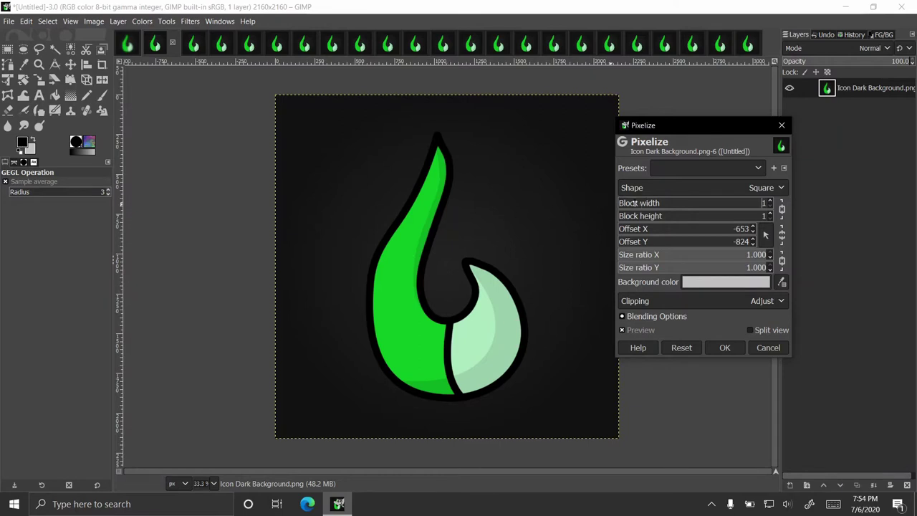
{"action": "left_click_drag", "start_coordinate": [632, 204], "coordinate": [745, 213]}
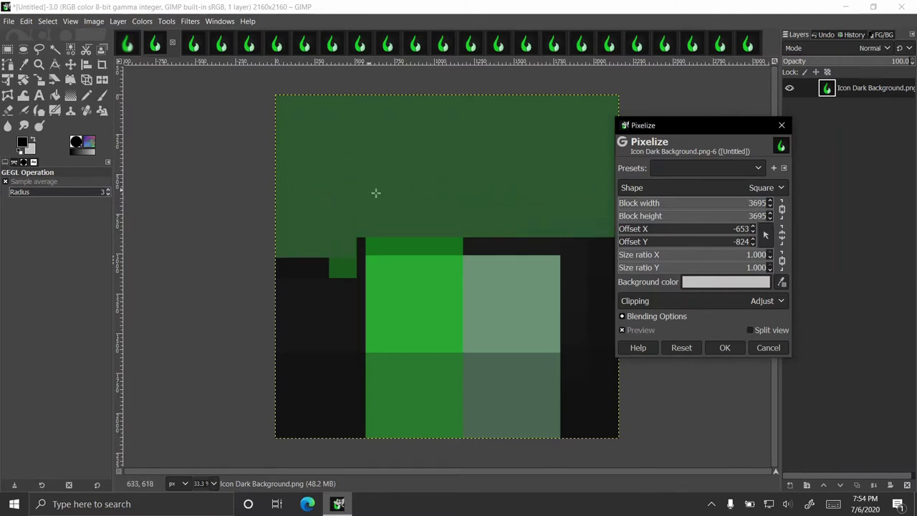
{"action": "left_click_drag", "start_coordinate": [760, 207], "coordinate": [625, 205]}
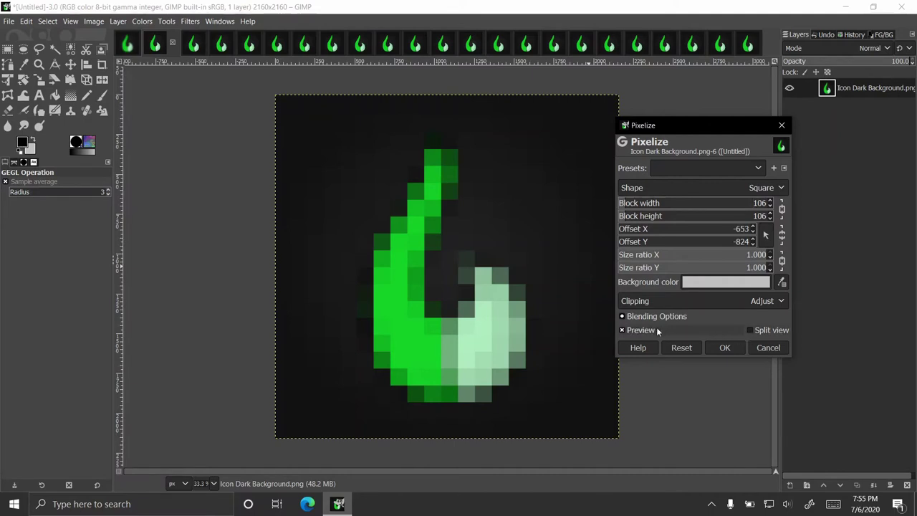
Compare the pixelized result using preview and split view, then apply 106×106 blocks.
{"action": "left_click", "coordinate": [657, 329]}
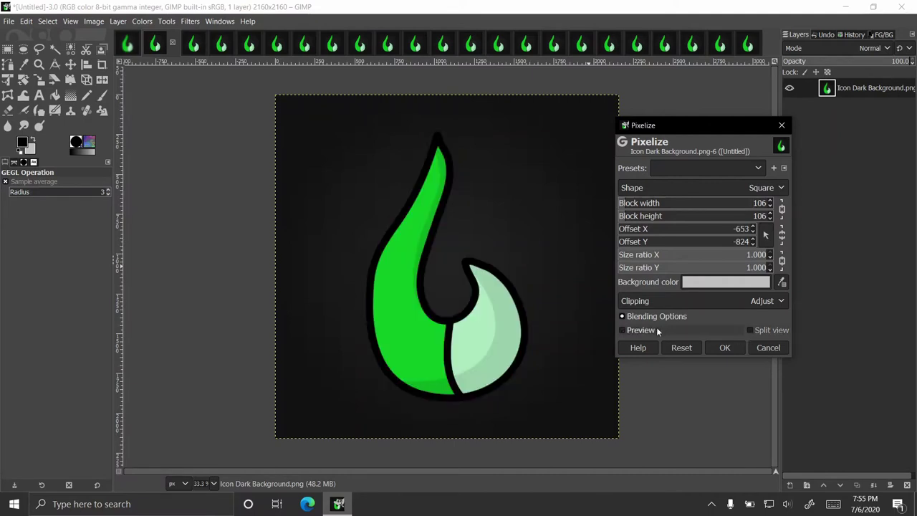
{"action": "left_click", "coordinate": [656, 328]}
{"action": "left_click", "coordinate": [770, 330]}
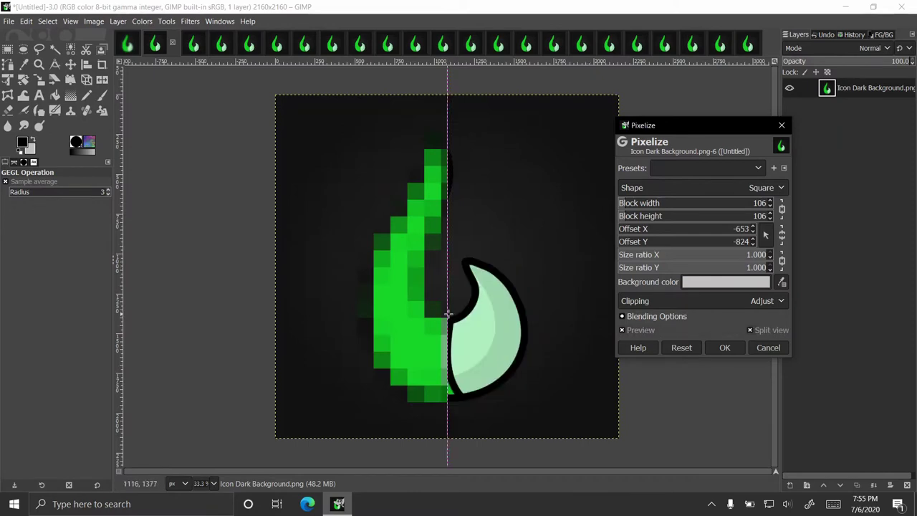
{"action": "left_click_drag", "start_coordinate": [448, 289], "coordinate": [453, 307]}
{"action": "left_click", "coordinate": [752, 331]}
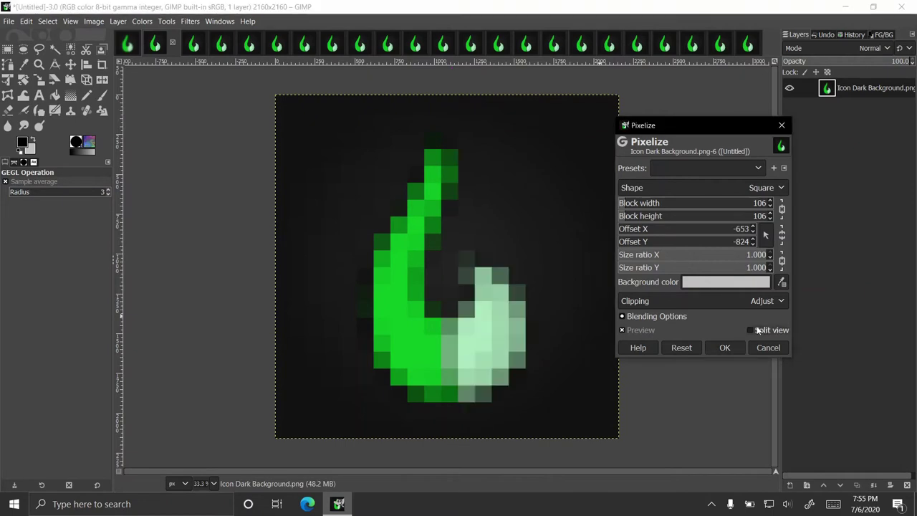
{"action": "left_click", "coordinate": [725, 348]}
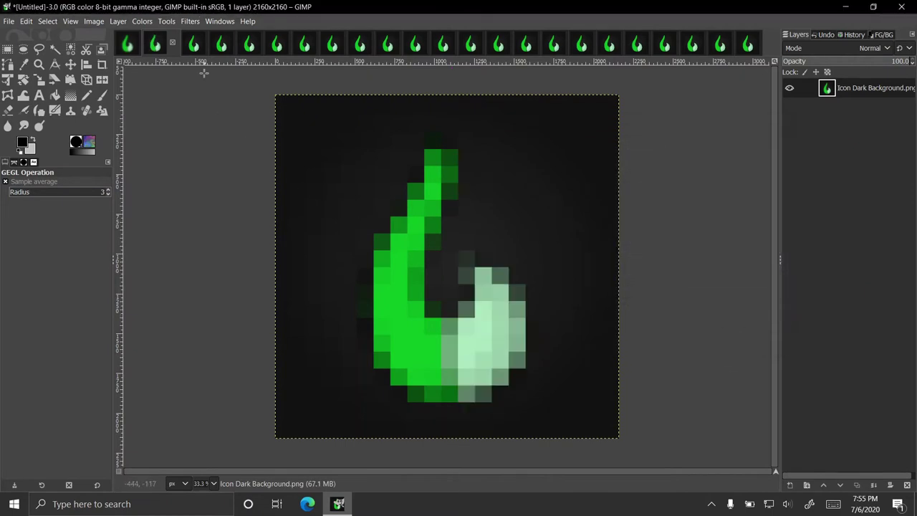
On the third copy, zoom out and go to Filters > Distorts for Polar Coordinates.
{"action": "left_click", "coordinate": [193, 45]}
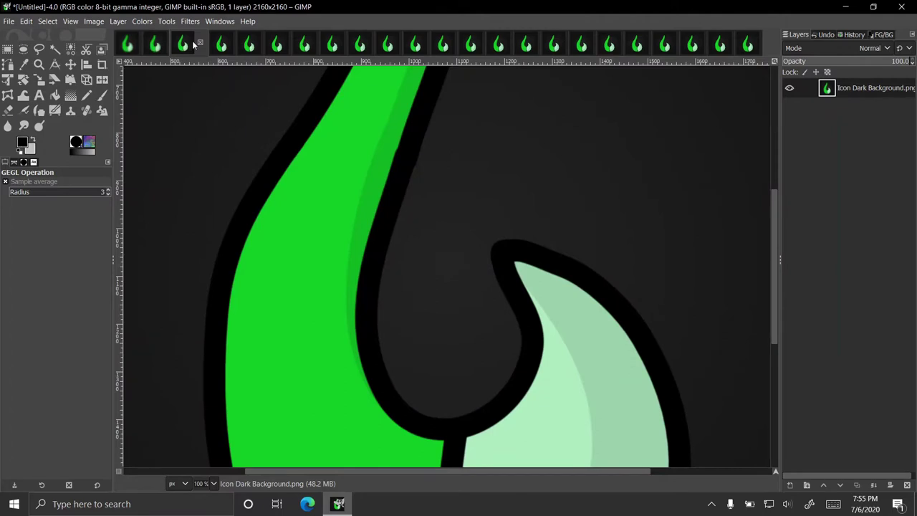
{"action": "scroll", "coordinate": [386, 182], "scroll_direction": "down", "scroll_amount": 2}
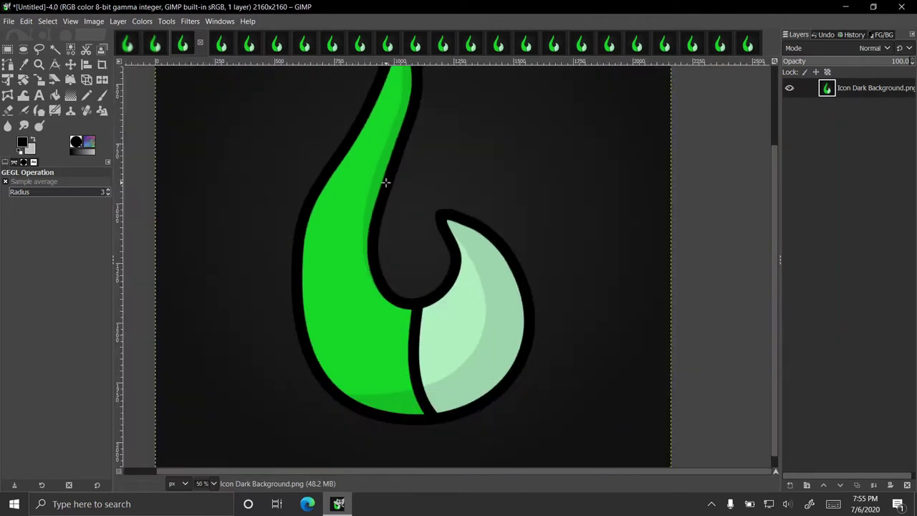
{"action": "scroll", "coordinate": [385, 182], "scroll_direction": "down", "scroll_amount": 1}
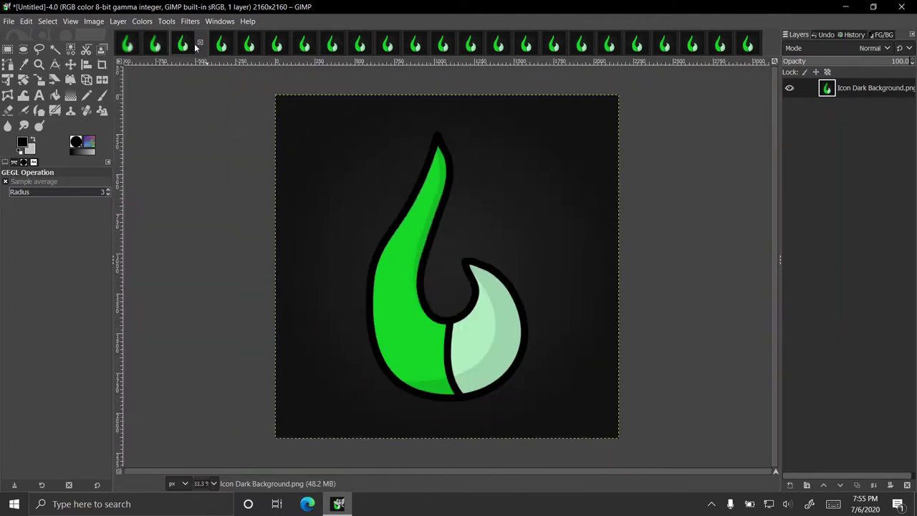
{"action": "left_click", "coordinate": [190, 20]}
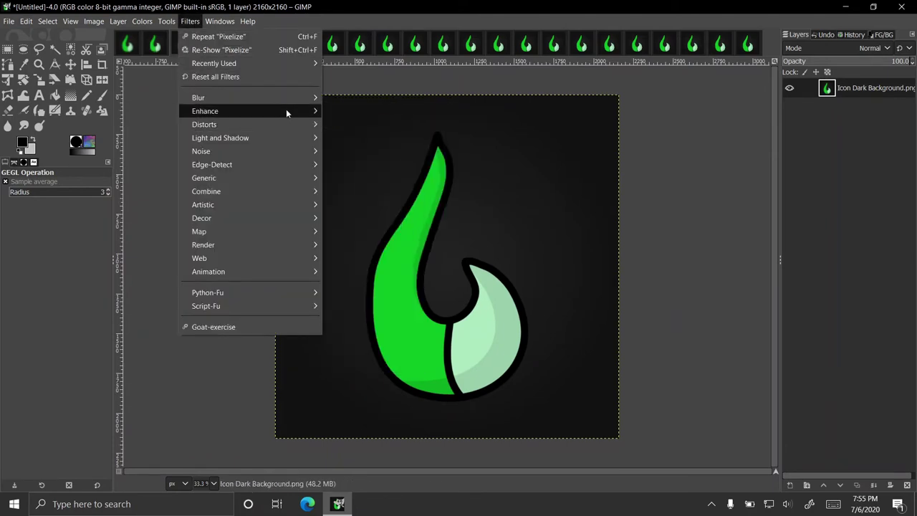
{"action": "mouse_move", "coordinate": [285, 110]}
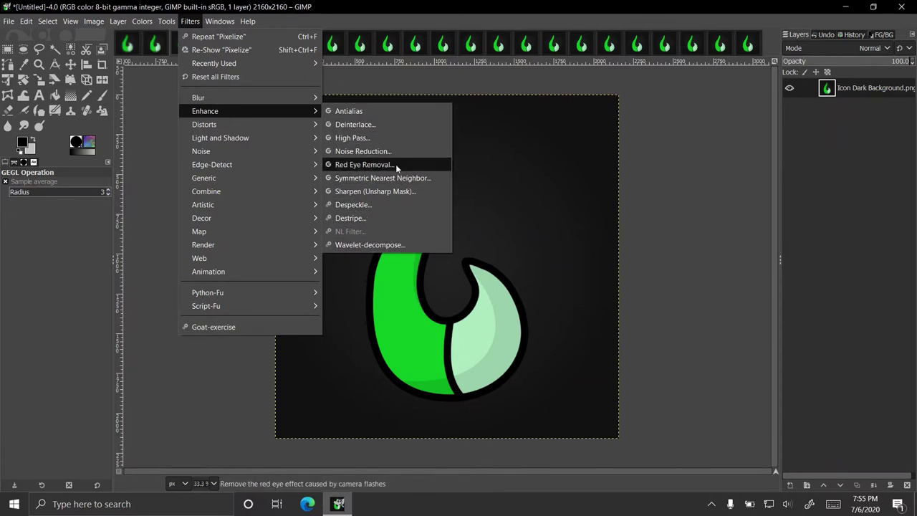
{"action": "mouse_move", "coordinate": [307, 124]}
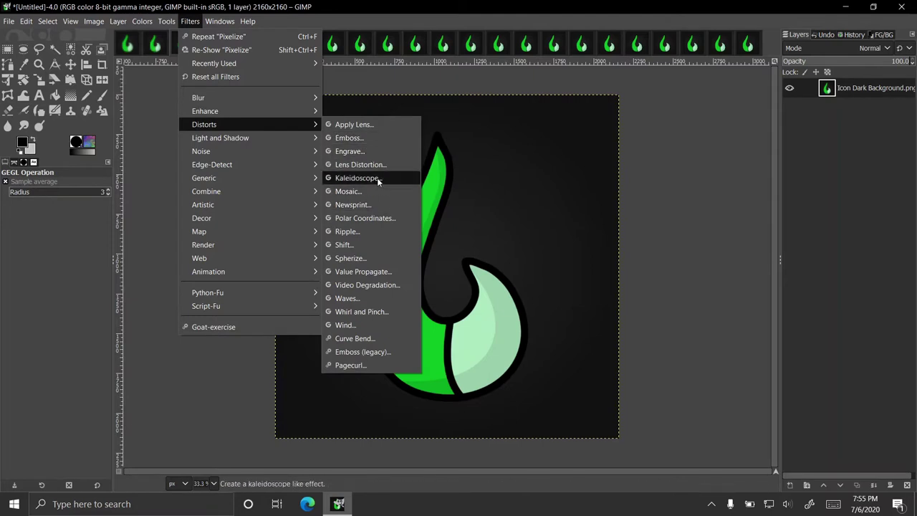
Apply Polar Coordinates with 100% circle depth, 0° offset angle and centre offsets reset to 0.
{"action": "left_click", "coordinate": [382, 218]}
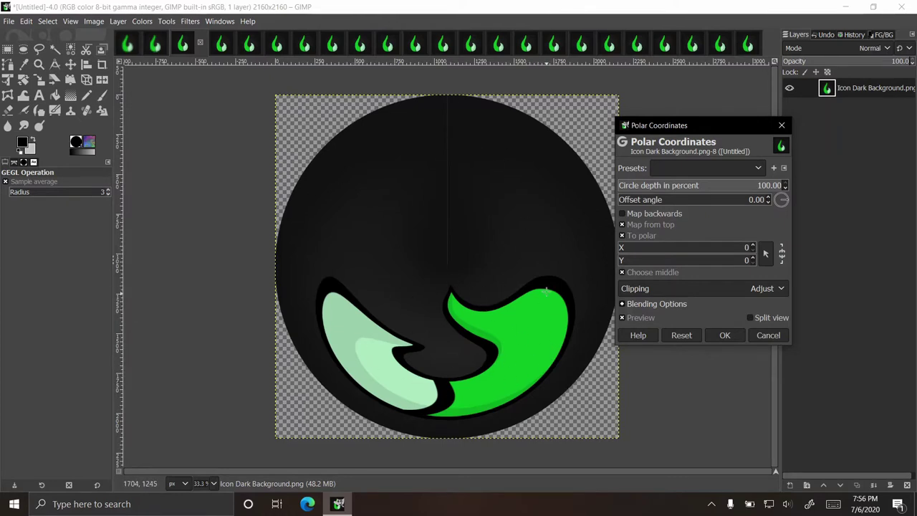
{"action": "left_click", "coordinate": [758, 317]}
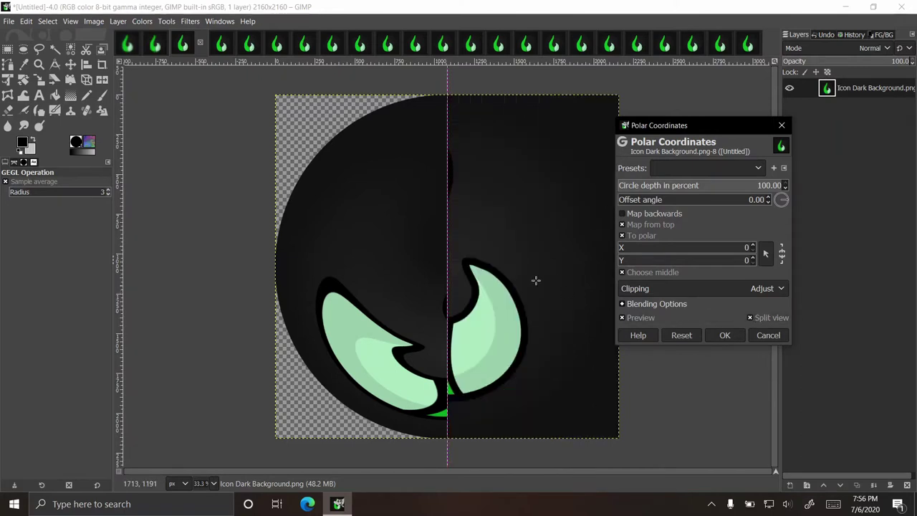
{"action": "left_click_drag", "start_coordinate": [451, 254], "coordinate": [480, 288]}
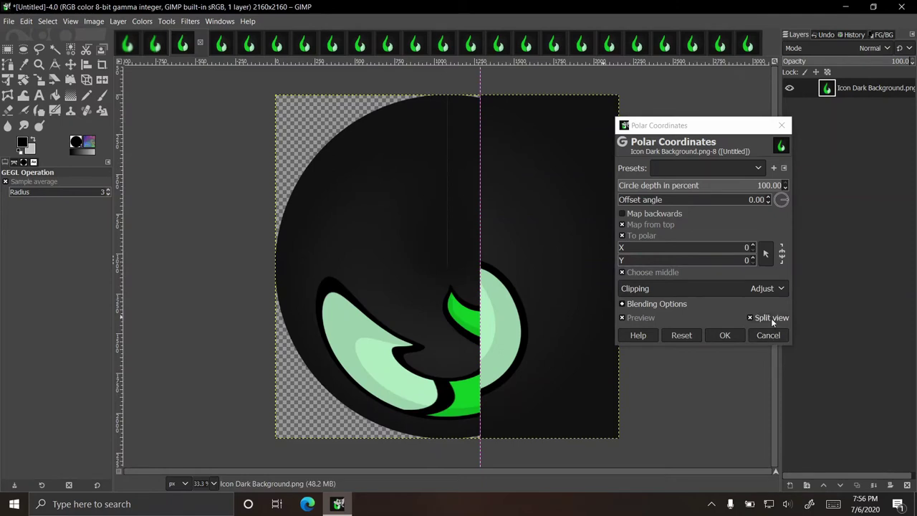
{"action": "left_click", "coordinate": [771, 318]}
{"action": "left_click_drag", "start_coordinate": [658, 251], "coordinate": [621, 261]}
{"action": "left_click_drag", "start_coordinate": [673, 248], "coordinate": [621, 247]}
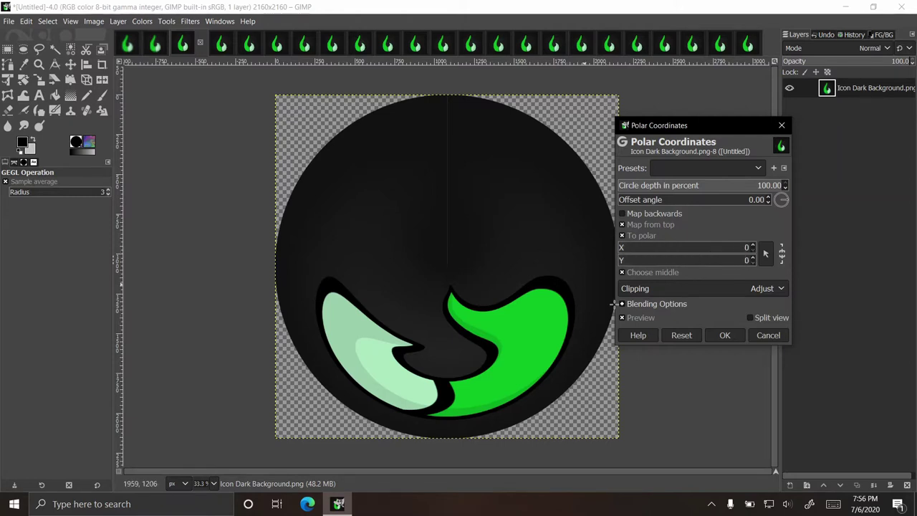
{"action": "left_click", "coordinate": [729, 333]}
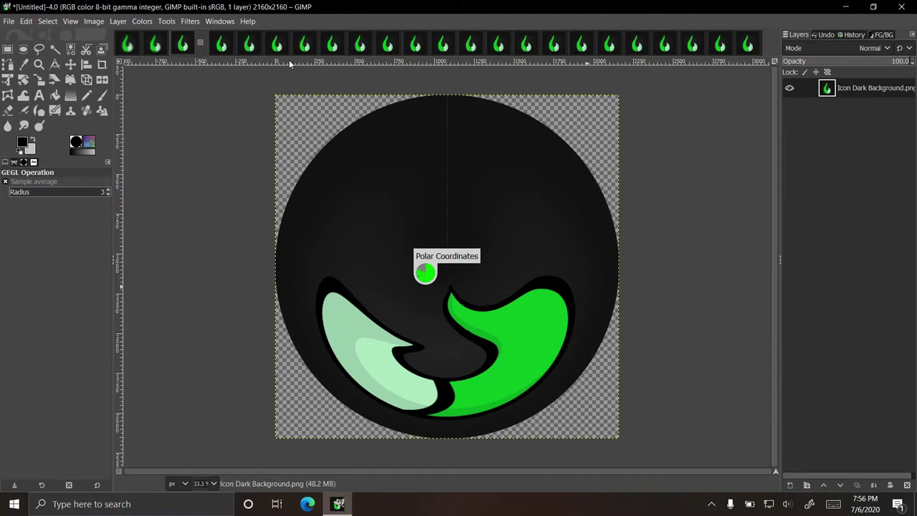
On the next copy, apply Ripple with amplitude 56.8, period 200 and a sine wave.
{"action": "left_click", "coordinate": [219, 47]}
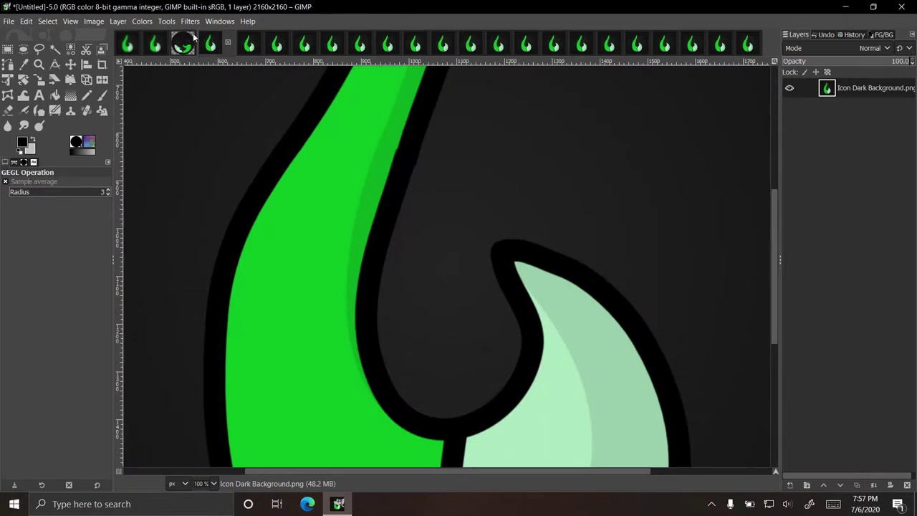
{"action": "left_click", "coordinate": [190, 26]}
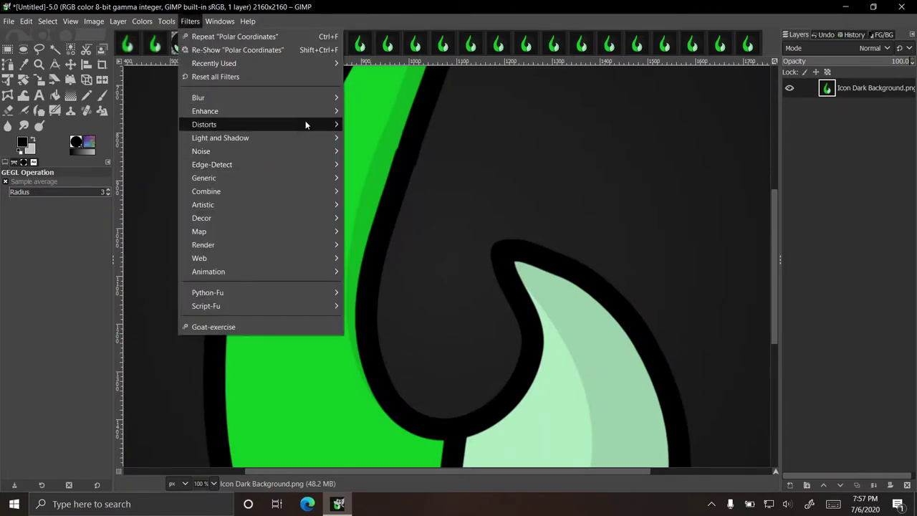
{"action": "mouse_move", "coordinate": [305, 125]}
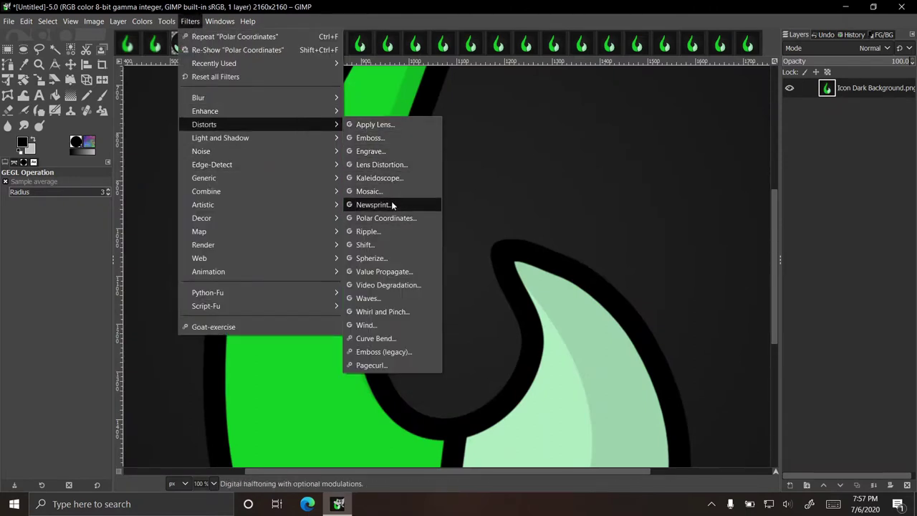
{"action": "left_click", "coordinate": [392, 231]}
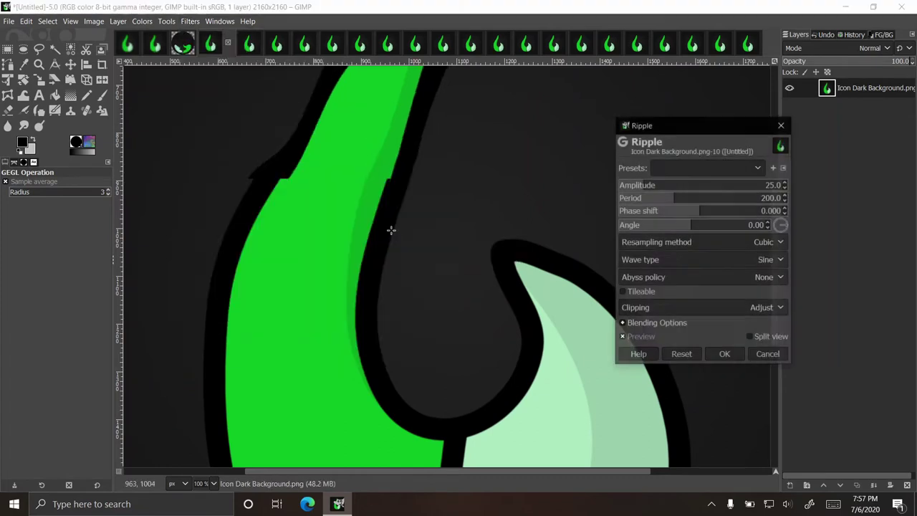
{"action": "scroll", "coordinate": [391, 231], "scroll_direction": "down", "scroll_amount": 3}
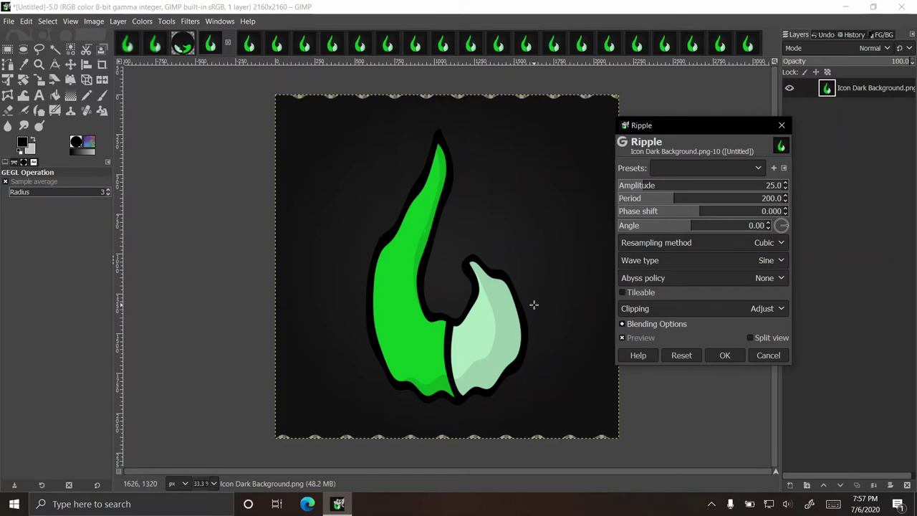
{"action": "left_click_drag", "start_coordinate": [644, 185], "coordinate": [733, 185]}
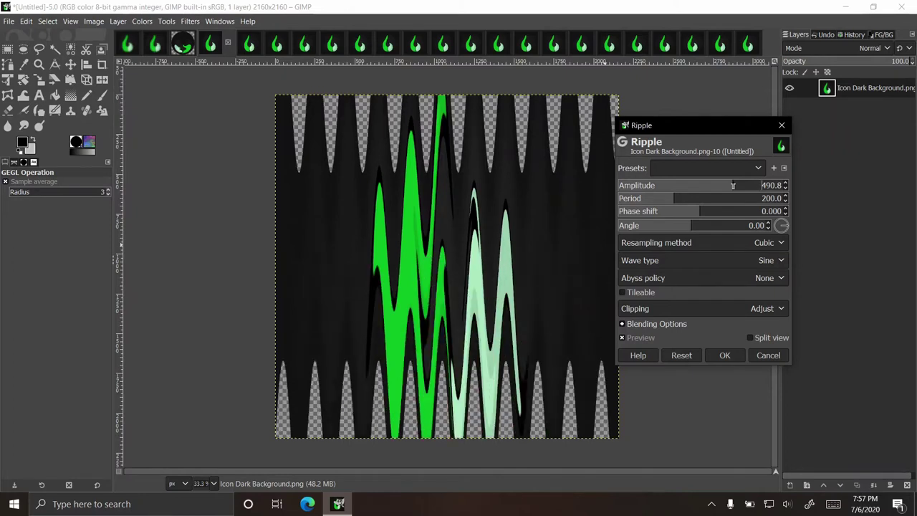
{"action": "left_click_drag", "start_coordinate": [733, 185], "coordinate": [657, 187]}
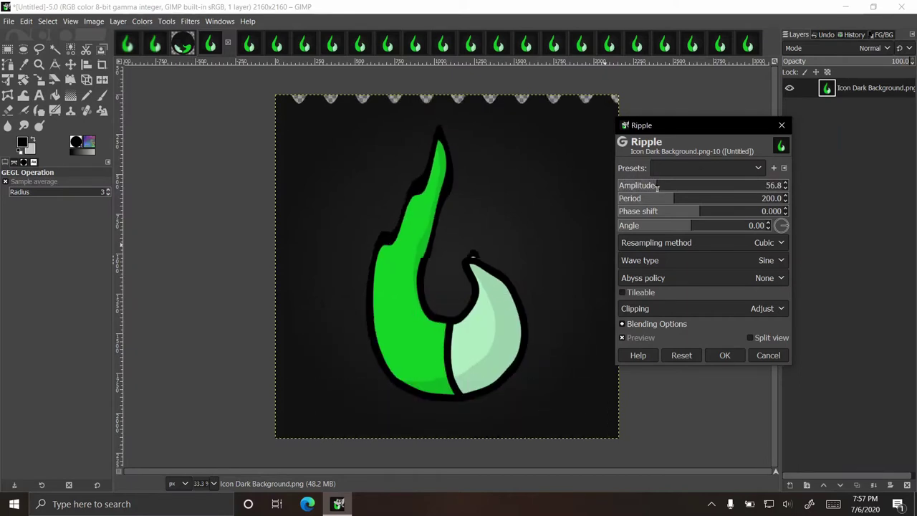
{"action": "left_click", "coordinate": [725, 355]}
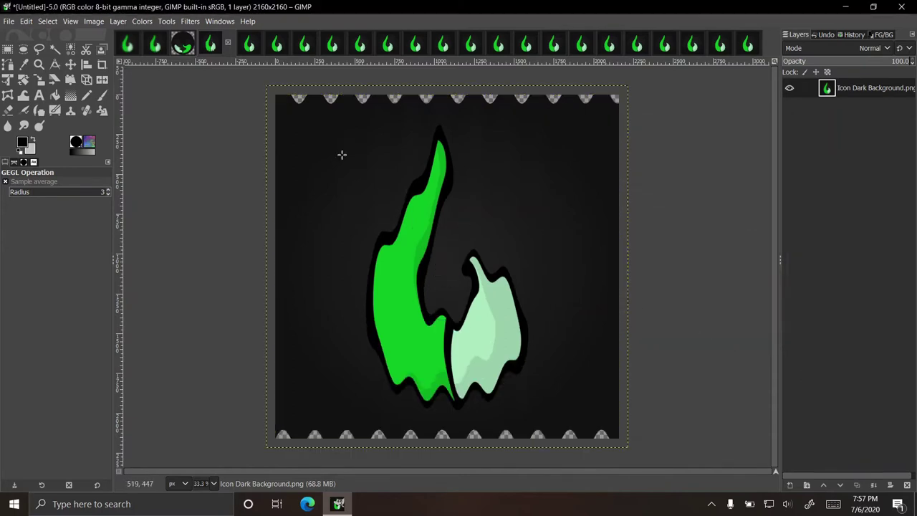
Apply Waves with amplitude 37.8 and period 100 to the next copy, then duplicate the image.
{"action": "left_click", "coordinate": [251, 45]}
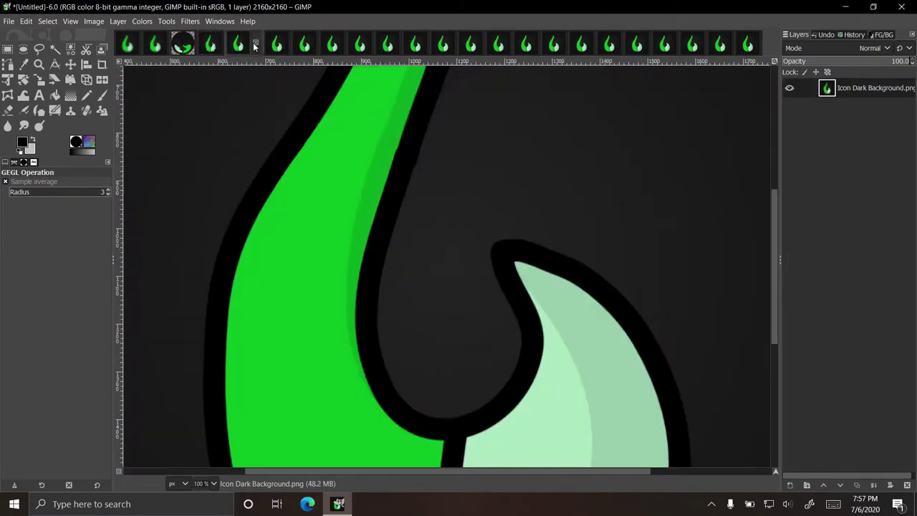
{"action": "scroll", "coordinate": [424, 235], "scroll_direction": "down", "scroll_amount": 2}
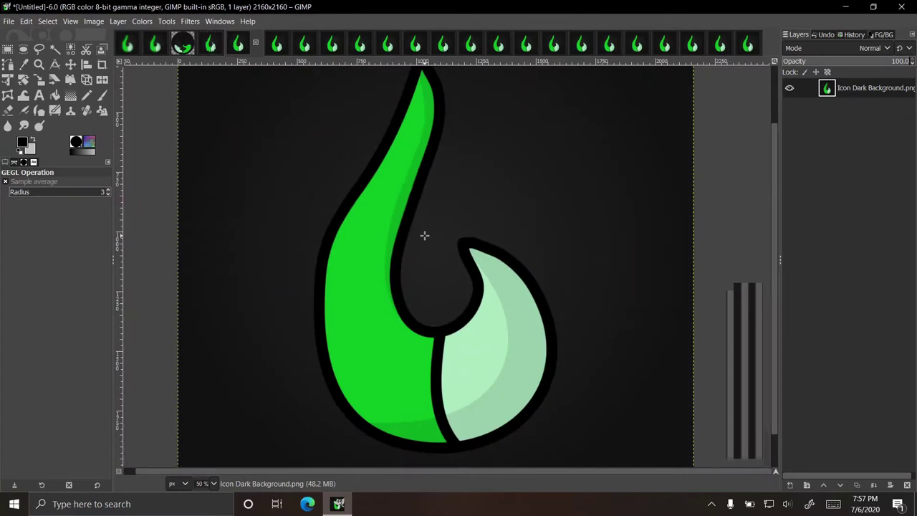
{"action": "scroll", "coordinate": [424, 235], "scroll_direction": "down", "scroll_amount": 1}
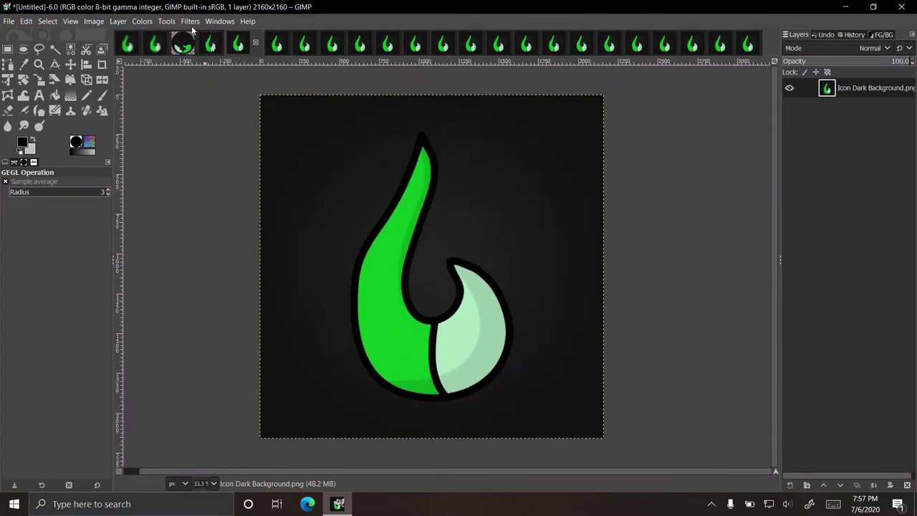
{"action": "left_click", "coordinate": [190, 21]}
{"action": "mouse_move", "coordinate": [310, 126]}
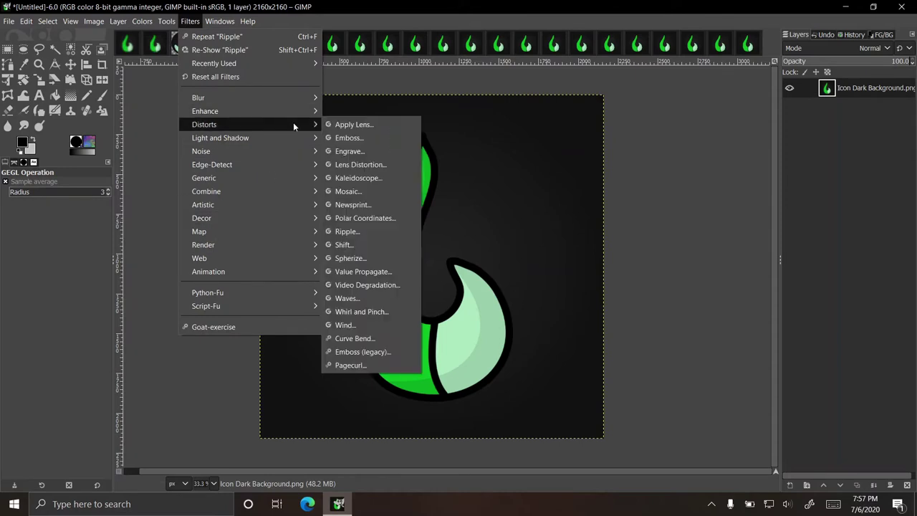
{"action": "left_click", "coordinate": [370, 299]}
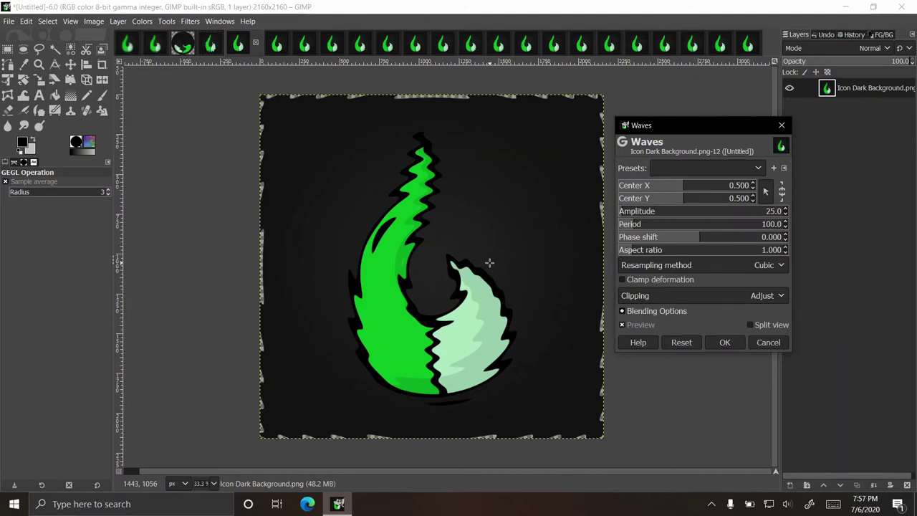
{"action": "left_click", "coordinate": [649, 212]}
{"action": "left_click_drag", "start_coordinate": [648, 211], "coordinate": [703, 212]}
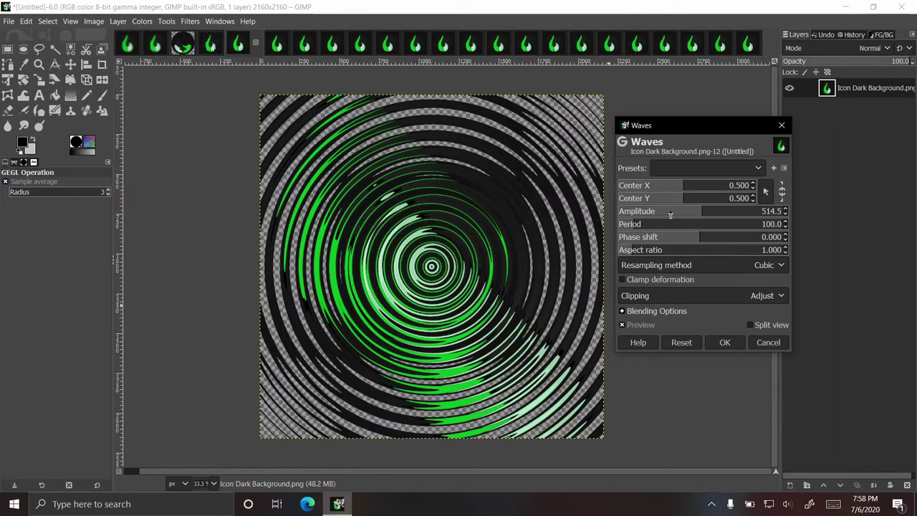
{"action": "left_click_drag", "start_coordinate": [672, 213], "coordinate": [626, 211]}
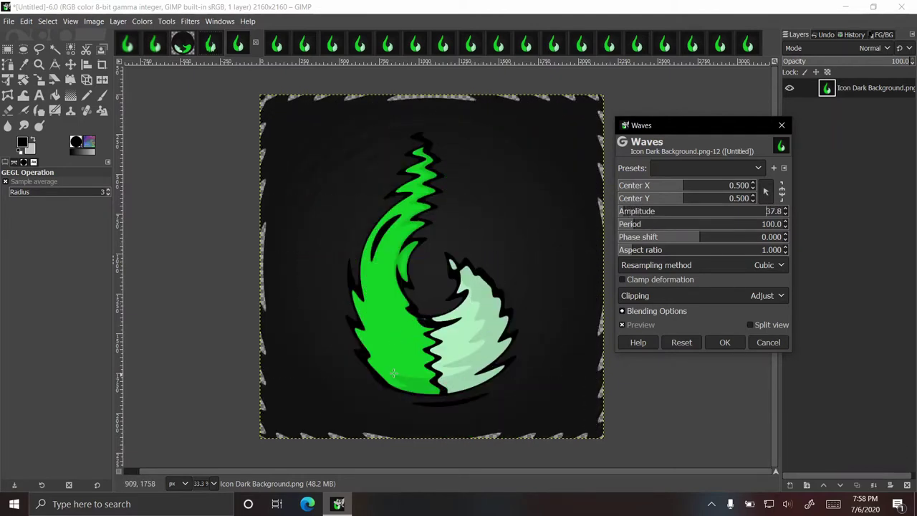
{"action": "left_click", "coordinate": [725, 343]}
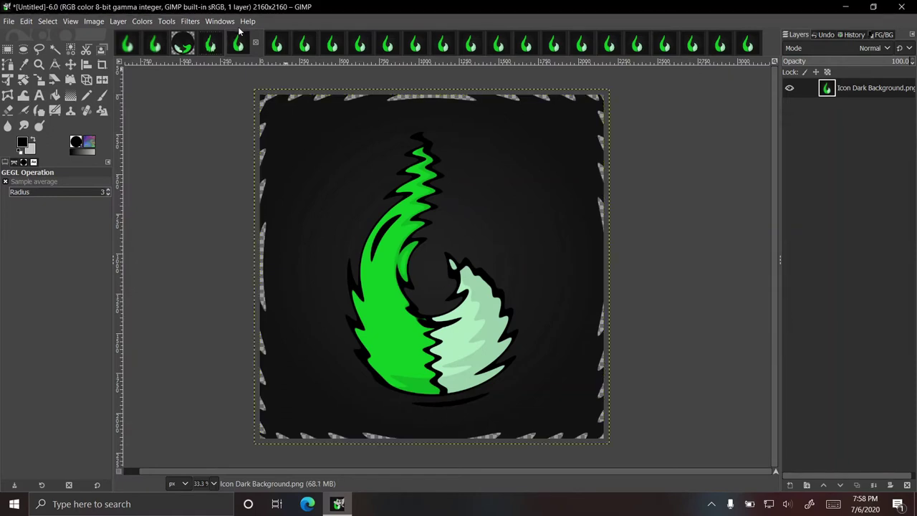
{"action": "key", "text": "ctrl+d"}
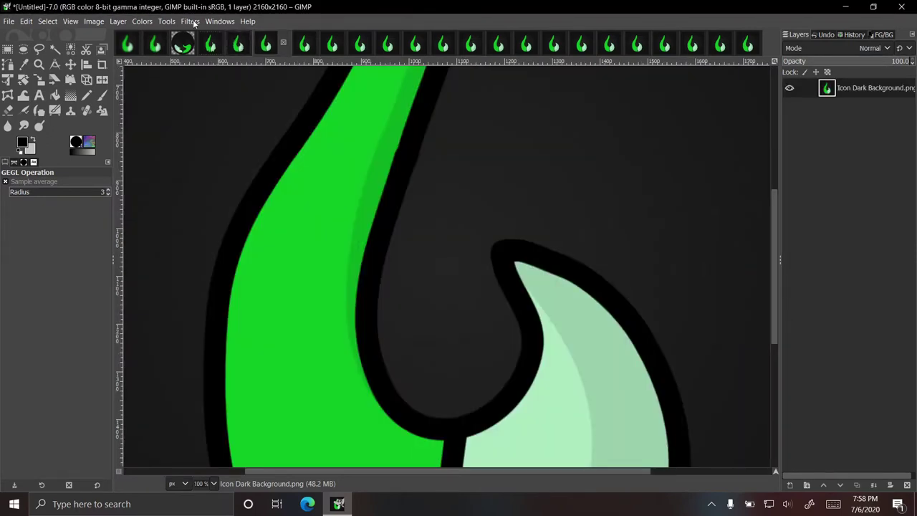
Open the Supernova filter and place its centre inside the hook's curve.
{"action": "left_click", "coordinate": [189, 22]}
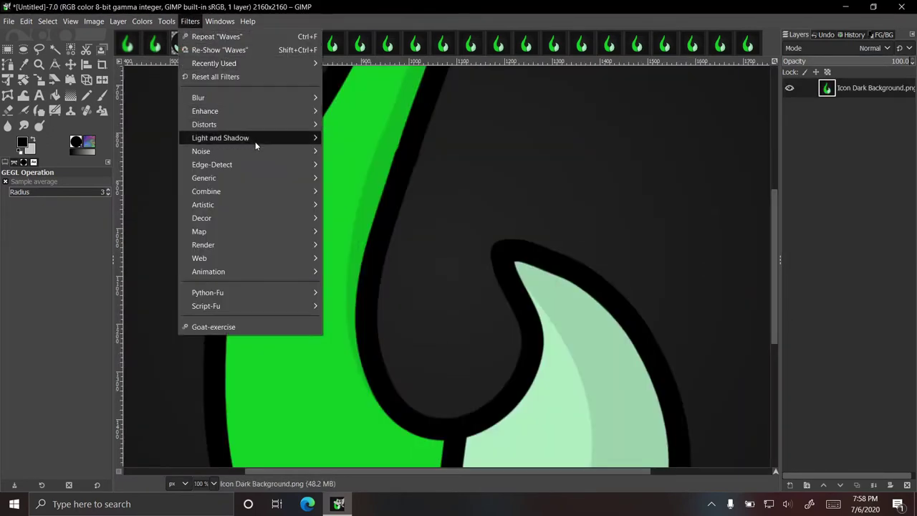
{"action": "mouse_move", "coordinate": [269, 138]}
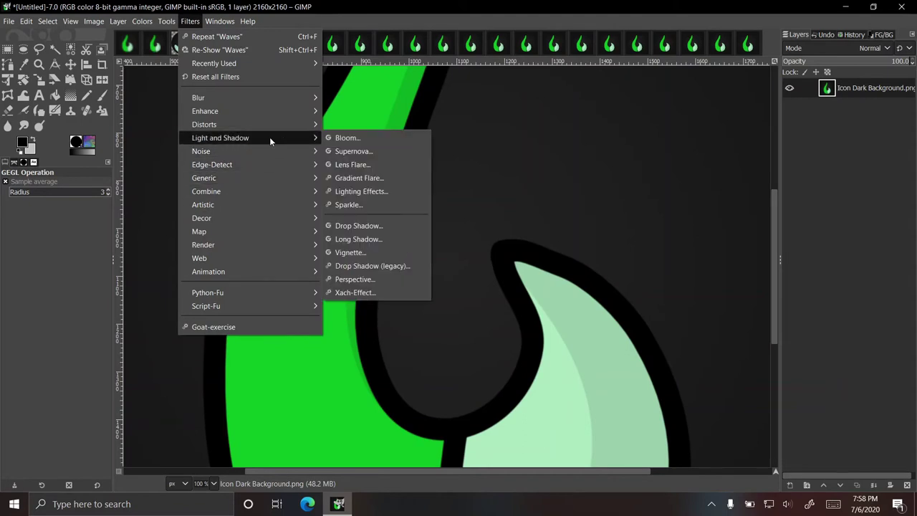
{"action": "left_click", "coordinate": [377, 155]}
{"action": "scroll", "coordinate": [402, 207], "scroll_direction": "down", "scroll_amount": 3}
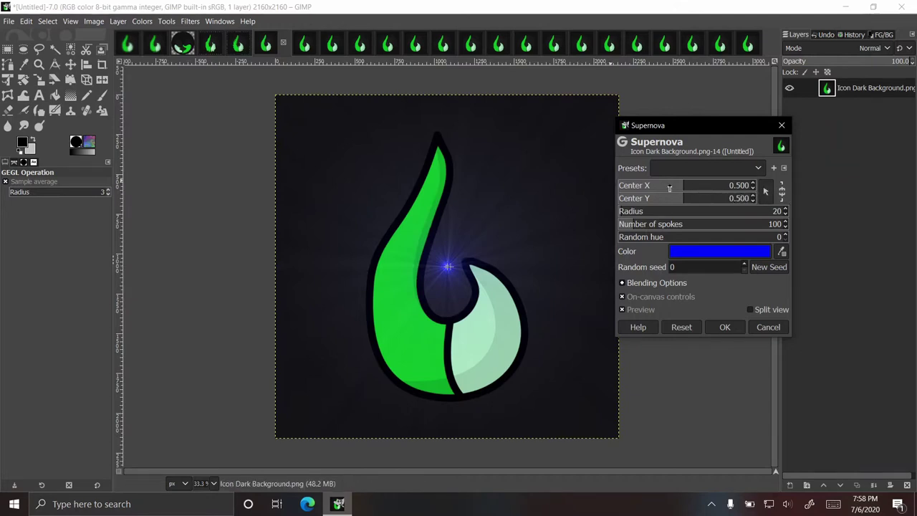
{"action": "left_click_drag", "start_coordinate": [670, 187], "coordinate": [739, 192]}
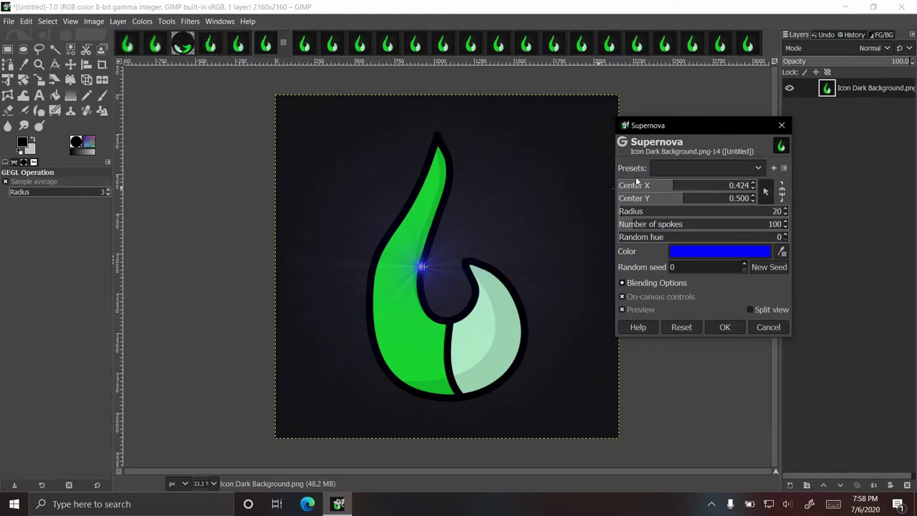
{"action": "left_click", "coordinate": [558, 164]}
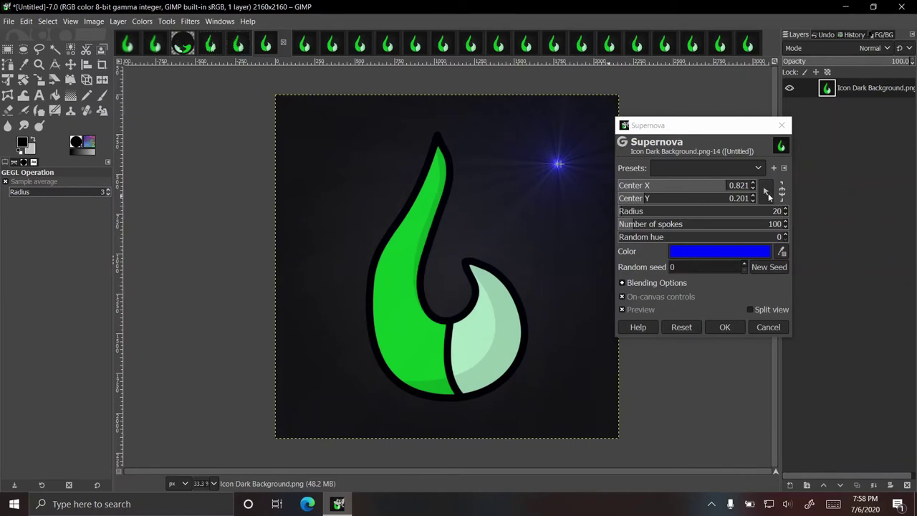
{"action": "left_click", "coordinate": [766, 193]}
{"action": "left_click", "coordinate": [463, 246]}
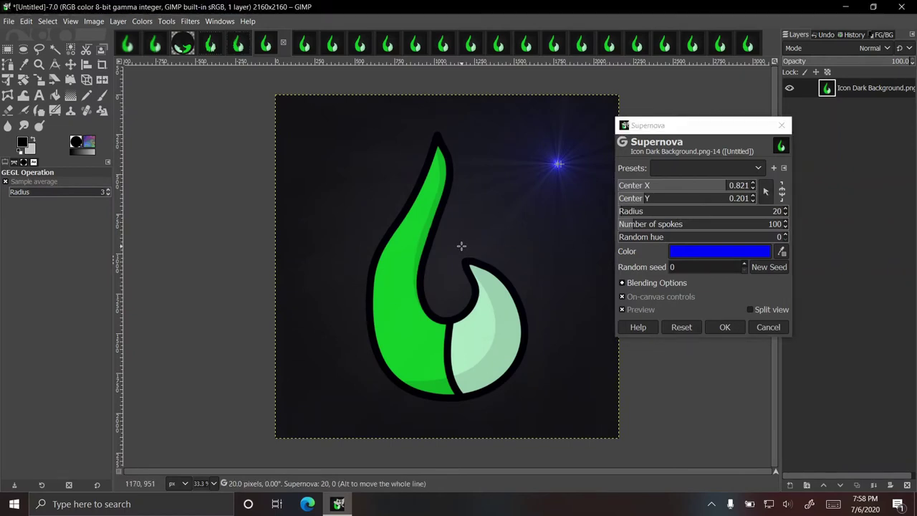
{"action": "left_click", "coordinate": [765, 191]}
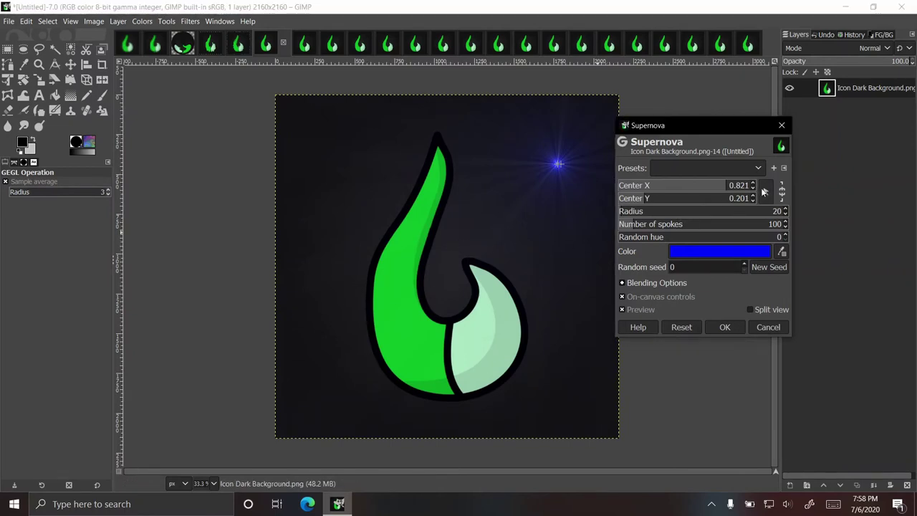
{"action": "left_click", "coordinate": [482, 238]}
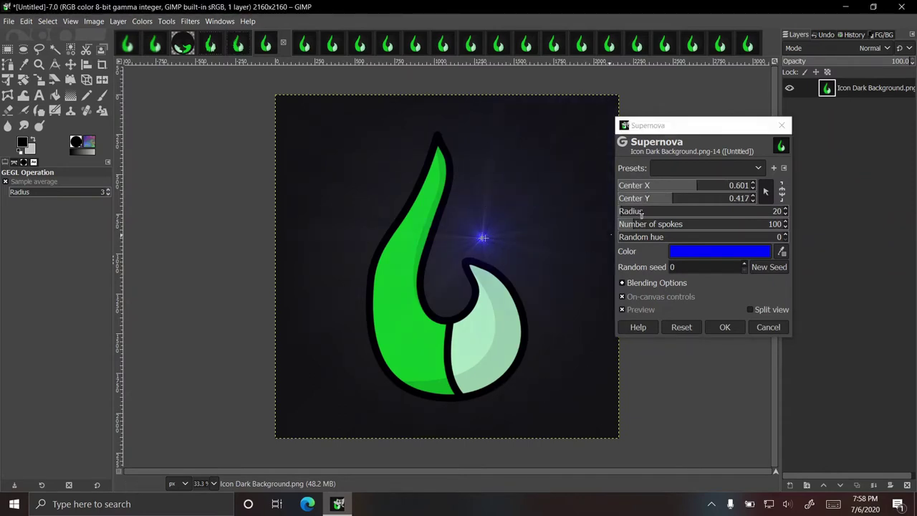
Set the Supernova radius to 257 and the number of spokes to 75.
{"action": "left_click", "coordinate": [663, 211]}
{"action": "mouse_move", "coordinate": [664, 211]}
{"action": "left_mouse_down"}
{"action": "mouse_move", "coordinate": [647, 211]}
{"action": "mouse_move", "coordinate": [660, 210]}
{"action": "left_mouse_up"}
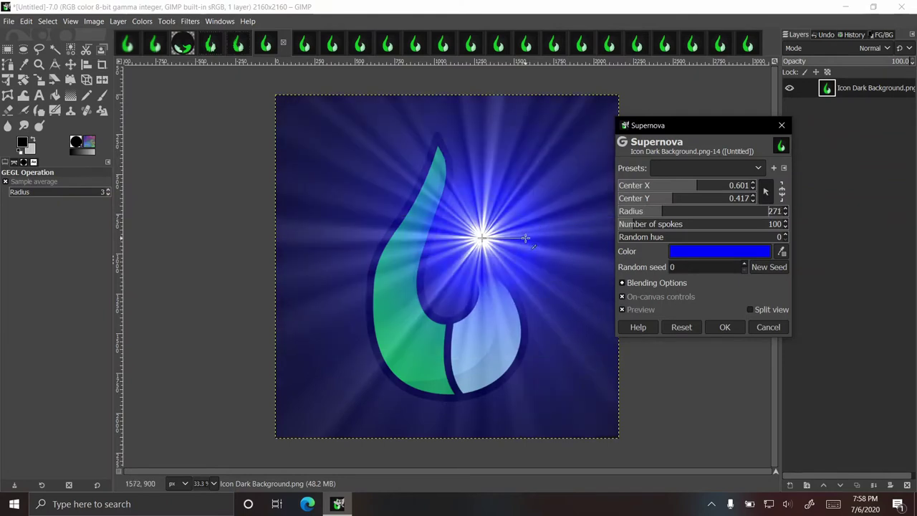
{"action": "mouse_move", "coordinate": [526, 238]}
{"action": "left_mouse_down"}
{"action": "mouse_move", "coordinate": [539, 242]}
{"action": "mouse_move", "coordinate": [519, 241]}
{"action": "mouse_move", "coordinate": [529, 245]}
{"action": "left_mouse_up"}
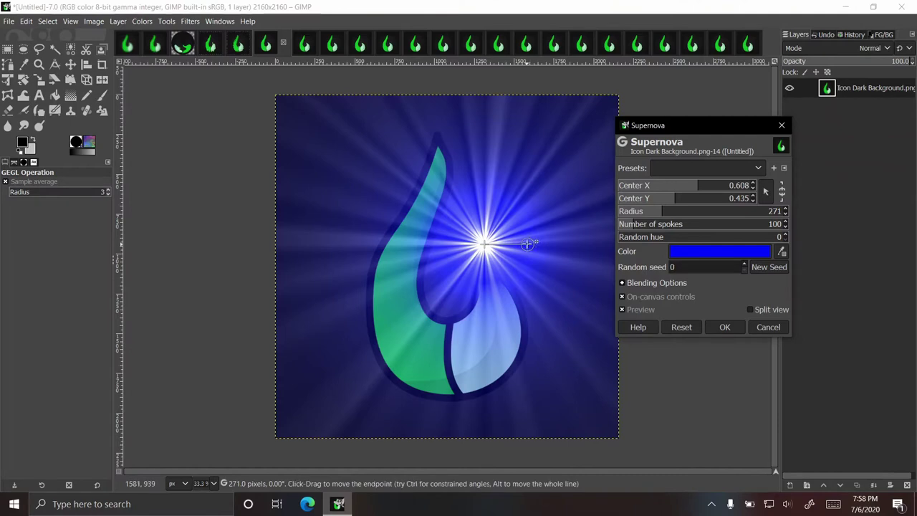
{"action": "left_click_drag", "start_coordinate": [527, 244], "coordinate": [525, 250]}
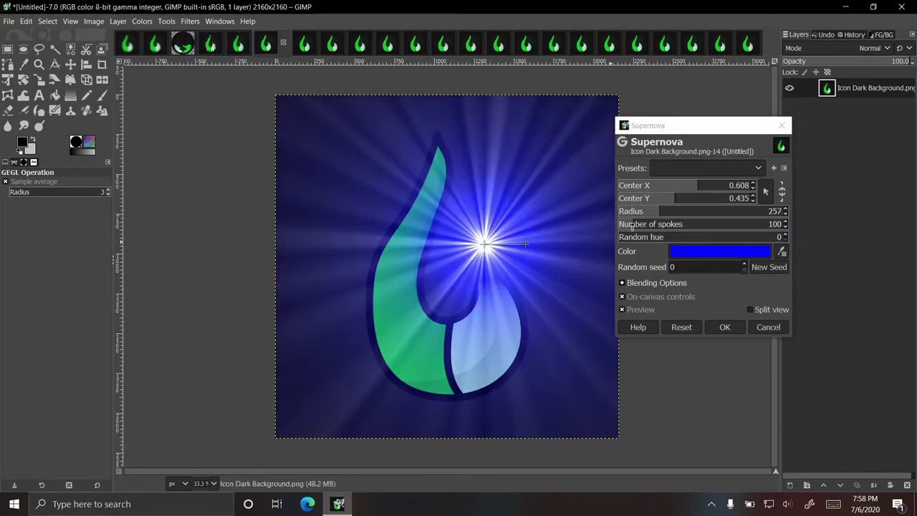
{"action": "left_click_drag", "start_coordinate": [632, 226], "coordinate": [607, 222]}
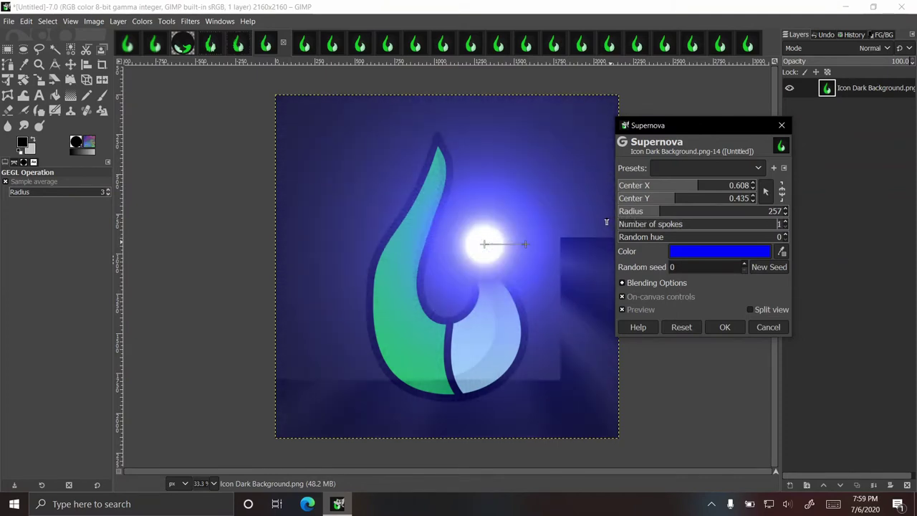
{"action": "left_click_drag", "start_coordinate": [617, 224], "coordinate": [628, 224]}
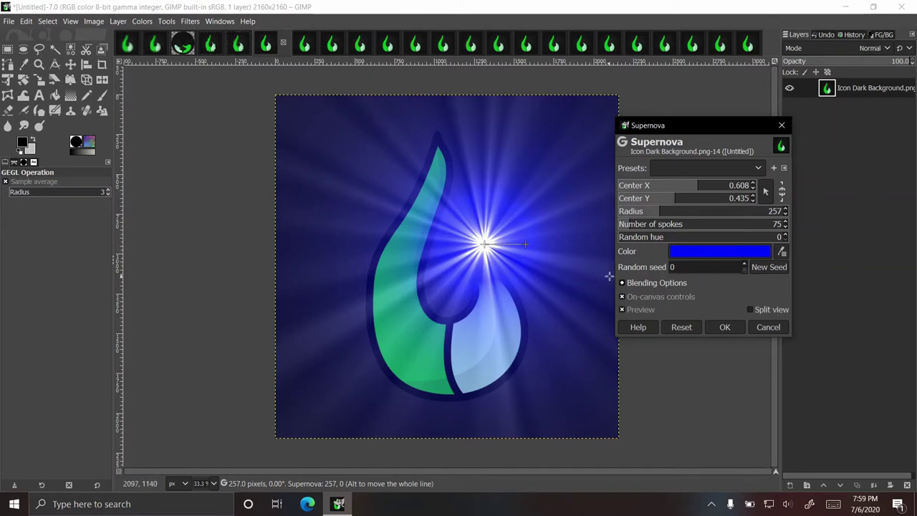
Set the Supernova colour to green 00ff60 with reduced opacity.
{"action": "left_click", "coordinate": [684, 253]}
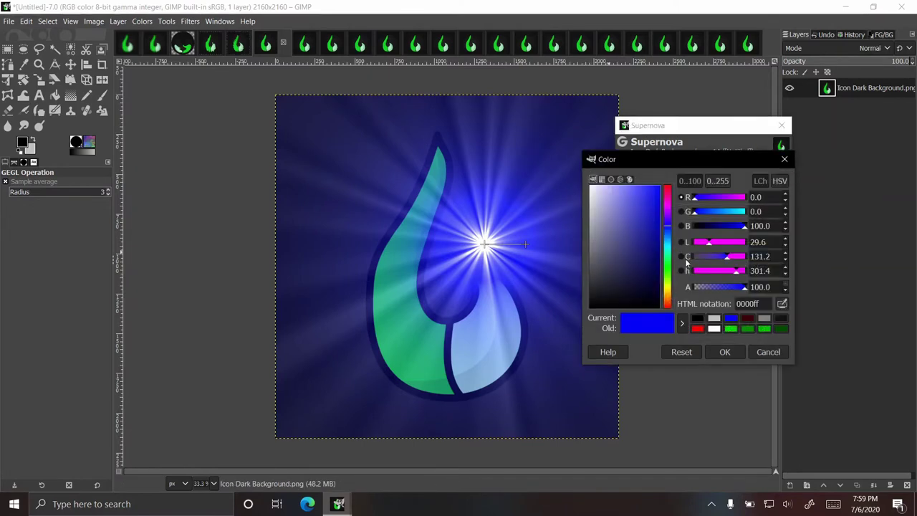
{"action": "left_click", "coordinate": [779, 181]}
{"action": "left_click", "coordinate": [722, 182]}
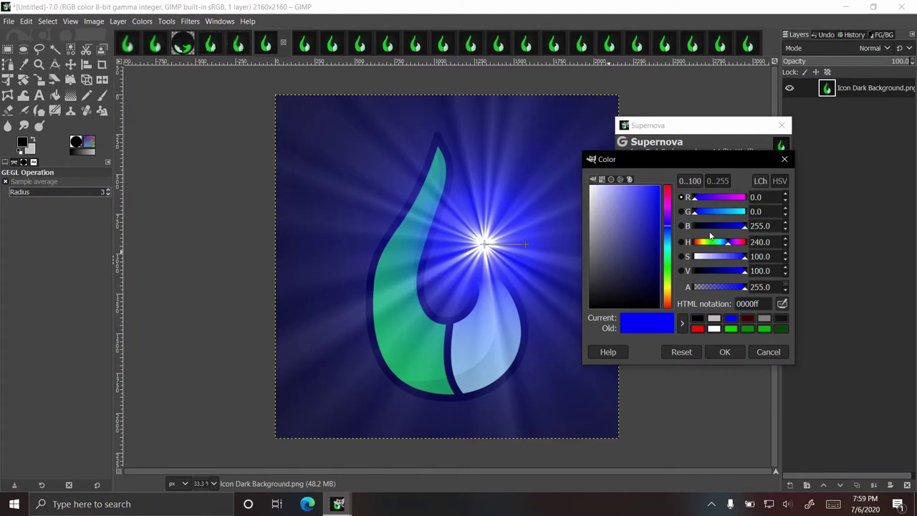
{"action": "left_click_drag", "start_coordinate": [758, 304], "coordinate": [740, 304]}
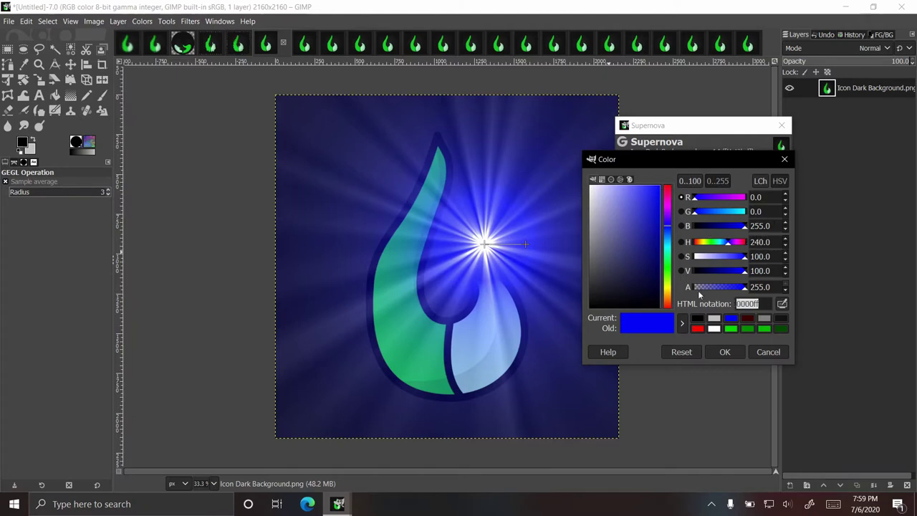
{"action": "type", "text": "00ff60"}
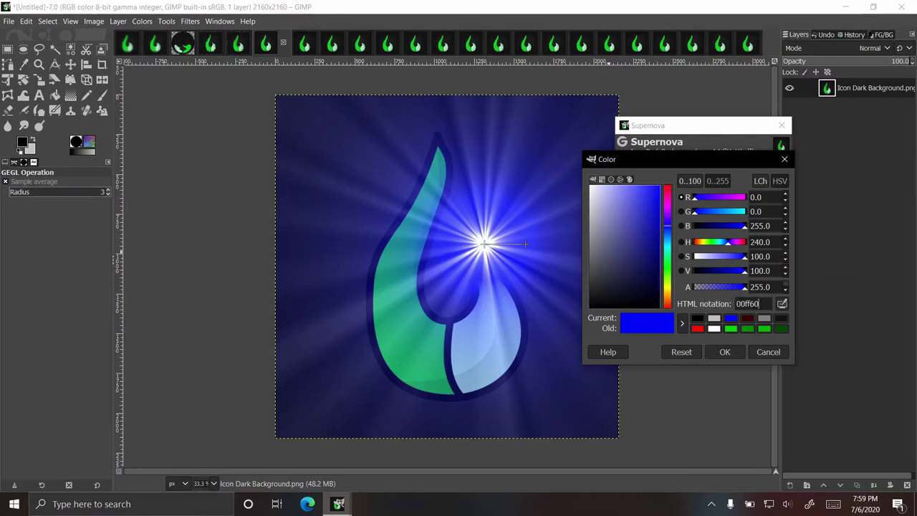
{"action": "key", "text": "Return"}
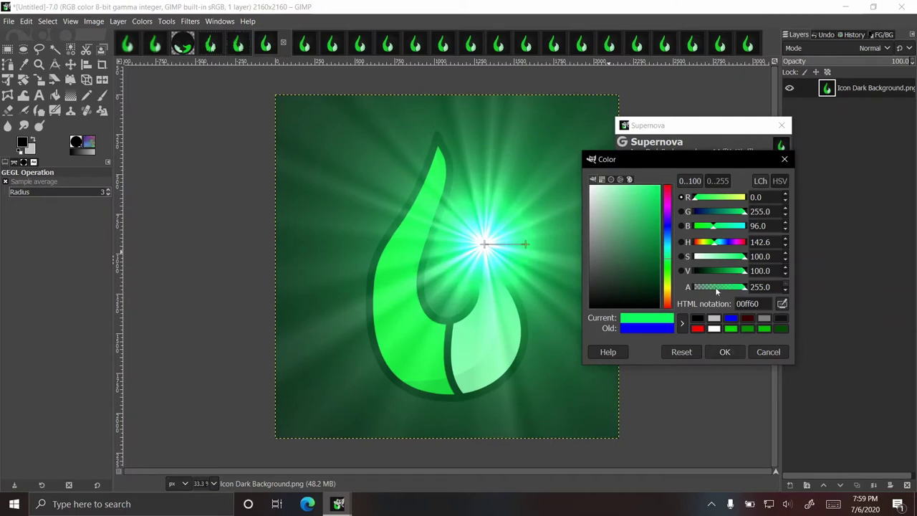
{"action": "left_click_drag", "start_coordinate": [716, 291], "coordinate": [761, 285]}
{"action": "left_click", "coordinate": [738, 351]}
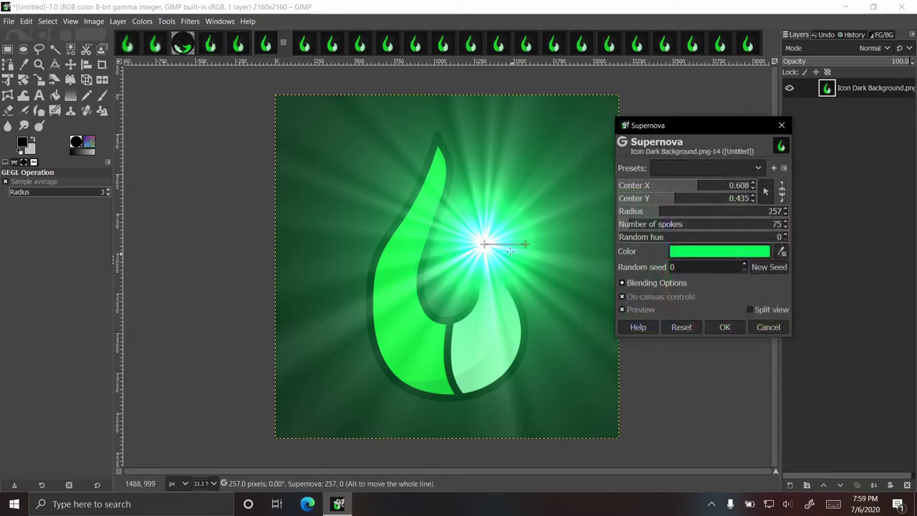
Move the burst down onto the hook, shrink the radius to 217, and apply.
{"action": "left_click_drag", "start_coordinate": [485, 246], "coordinate": [450, 285]}
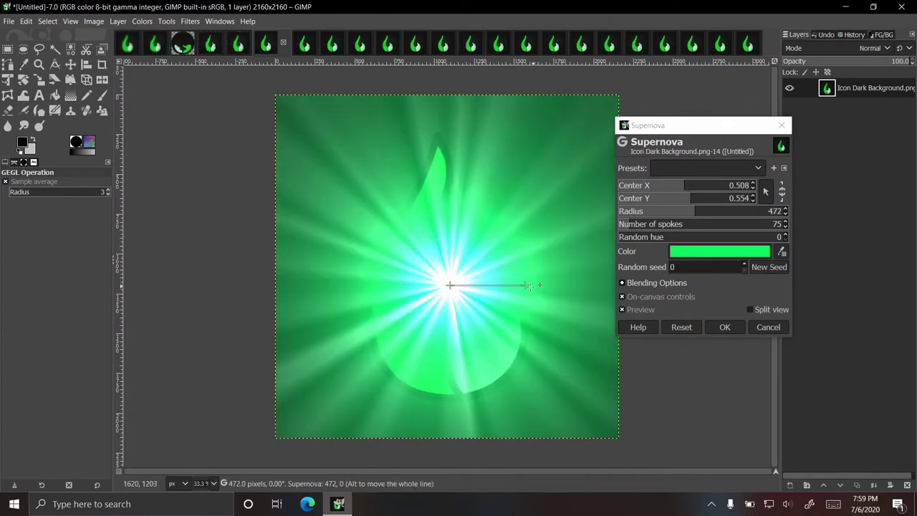
{"action": "left_click_drag", "start_coordinate": [531, 286], "coordinate": [489, 287]}
{"action": "left_click", "coordinate": [725, 327]}
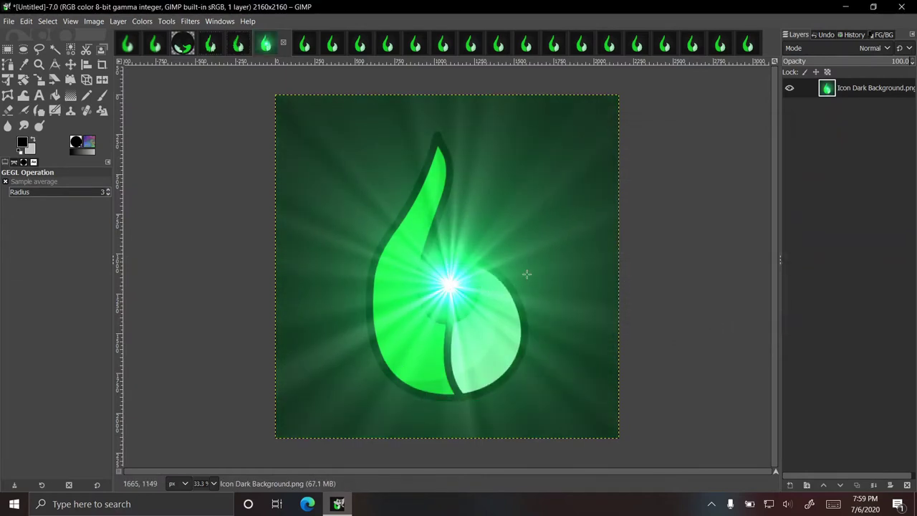
On the next copy, add a Lens Flare positioned at X 0.489, Y 0.704.
{"action": "left_click", "coordinate": [304, 45]}
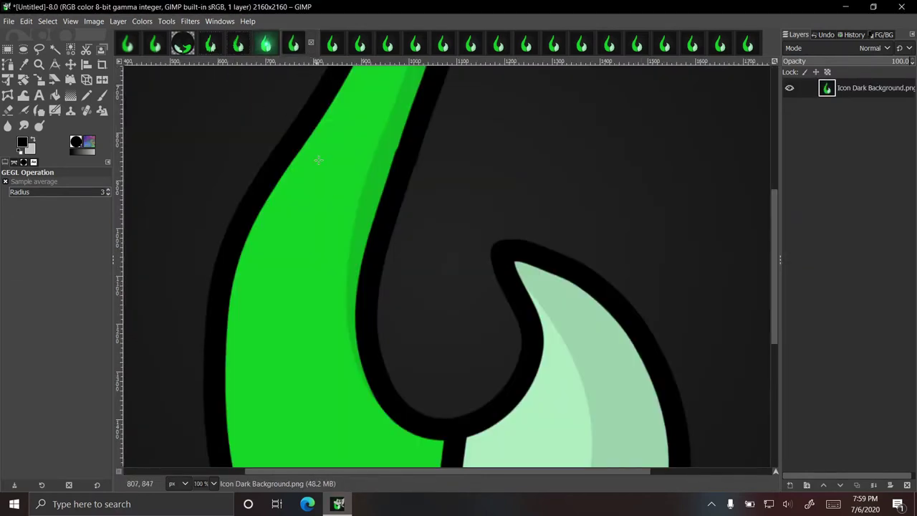
{"action": "scroll", "coordinate": [338, 220], "scroll_direction": "down", "scroll_amount": 3}
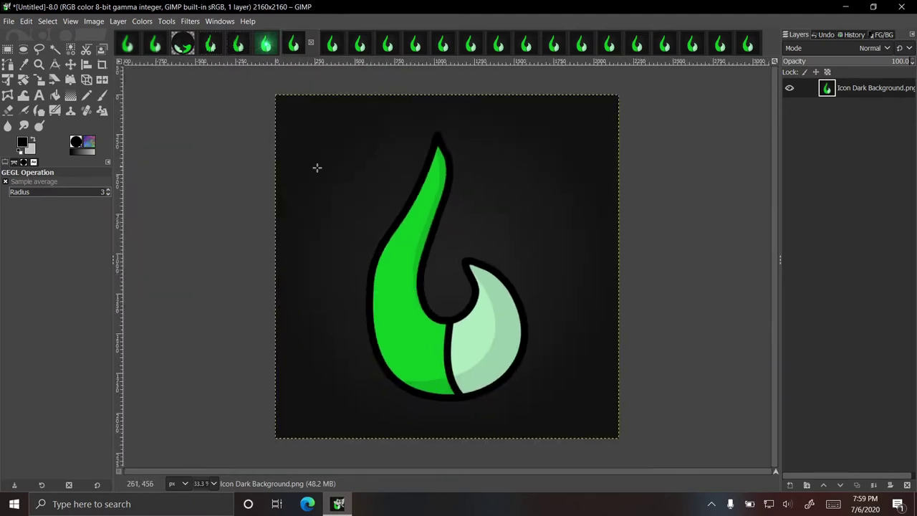
{"action": "left_click", "coordinate": [197, 25]}
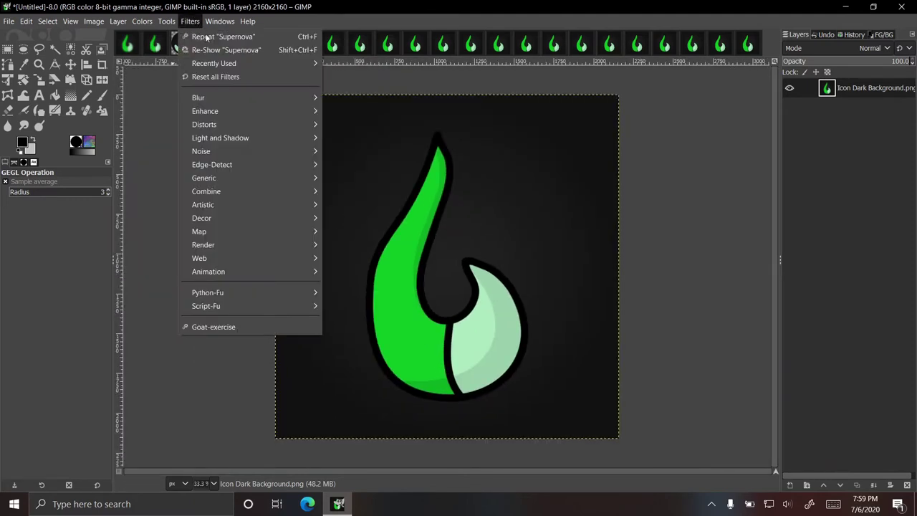
{"action": "mouse_move", "coordinate": [304, 139]}
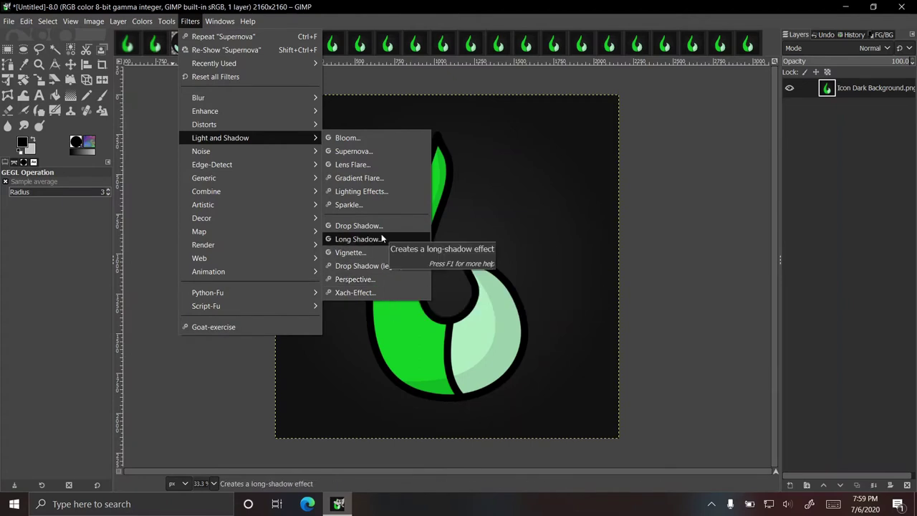
{"action": "left_click", "coordinate": [387, 165]}
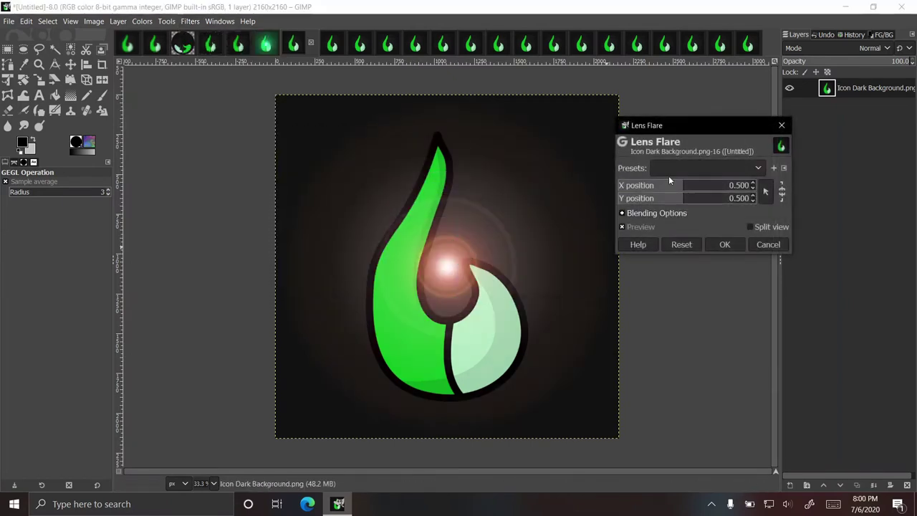
{"action": "left_click", "coordinate": [766, 192]}
{"action": "left_click", "coordinate": [443, 337]}
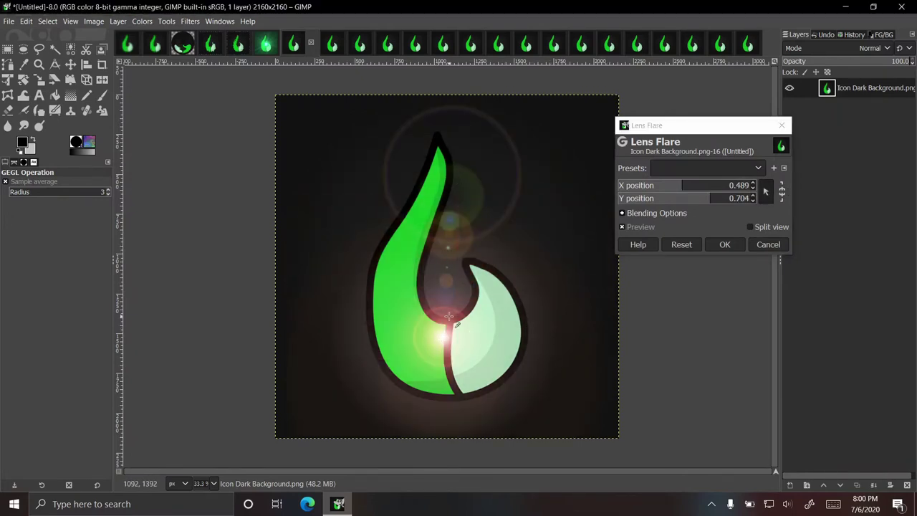
{"action": "left_click", "coordinate": [724, 244]}
Bring up Icon No Background.png from the recently opened images as the active image.
{"action": "key", "text": "ctrl+shift+v"}
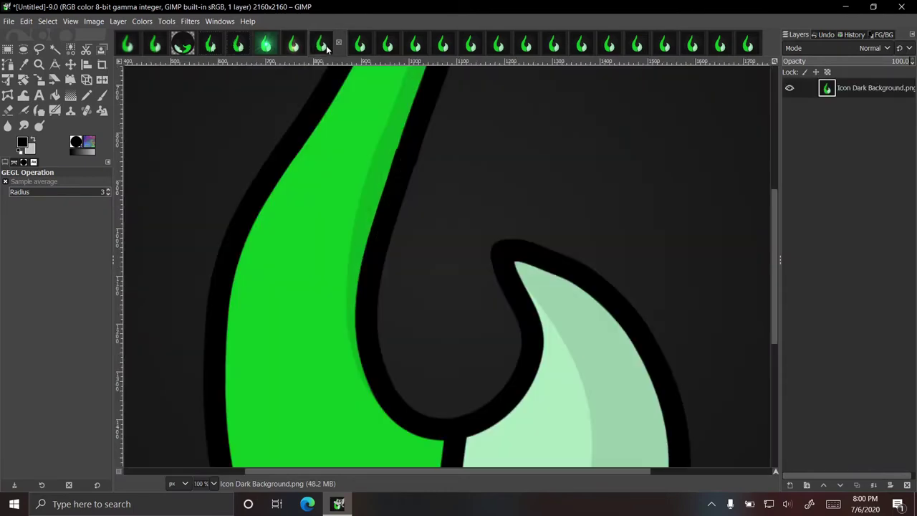
{"action": "scroll", "coordinate": [366, 167], "scroll_direction": "down", "scroll_amount": 2}
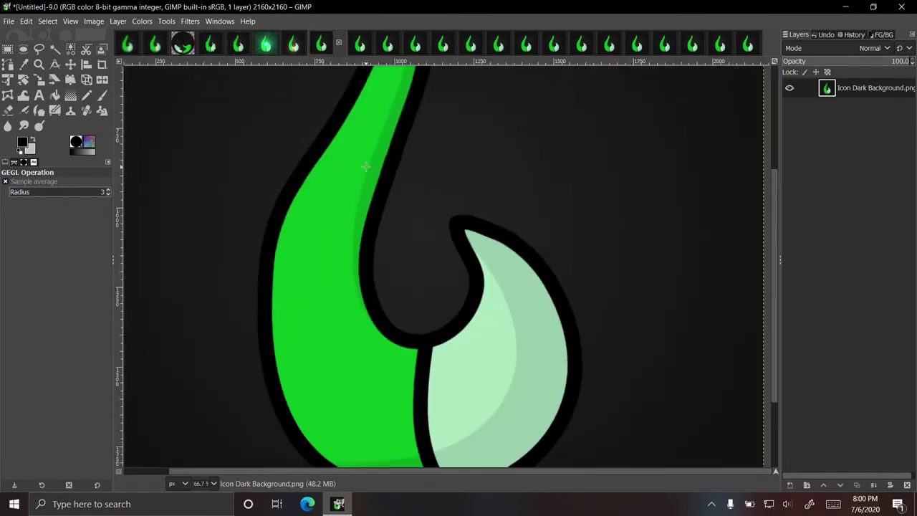
{"action": "scroll", "coordinate": [365, 166], "scroll_direction": "down", "scroll_amount": 1}
{"action": "scroll", "coordinate": [365, 166], "scroll_direction": "up", "scroll_amount": 1}
{"action": "scroll", "coordinate": [366, 166], "scroll_direction": "down", "scroll_amount": 1}
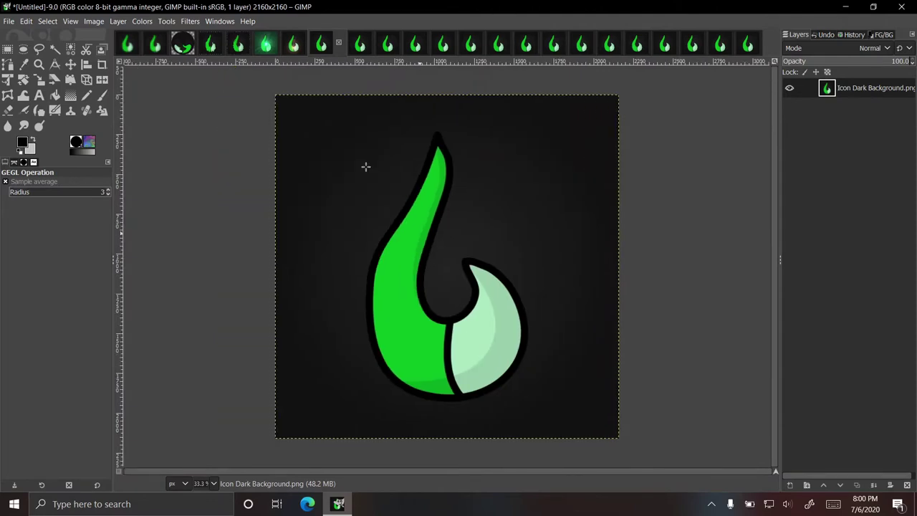
{"action": "left_click", "coordinate": [854, 35]}
{"action": "double_click", "coordinate": [837, 76]}
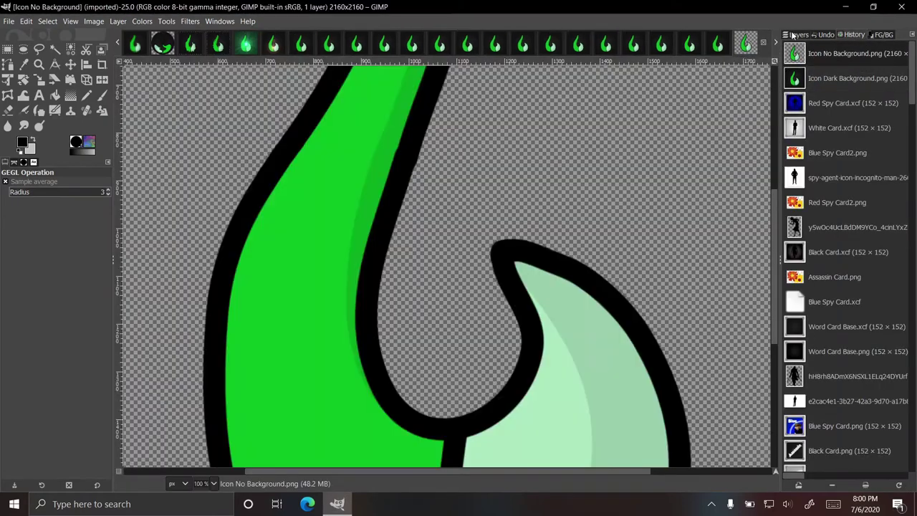
{"action": "left_click", "coordinate": [793, 35]}
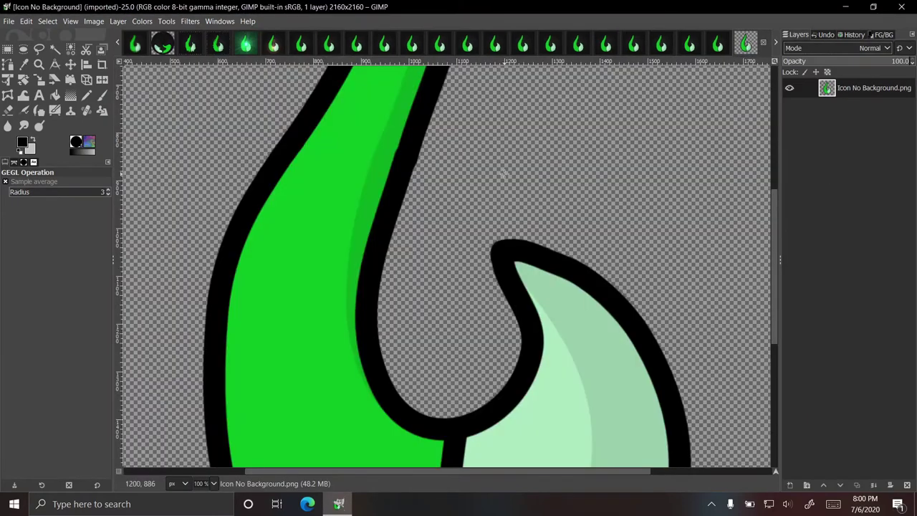
{"action": "scroll", "coordinate": [448, 179], "scroll_direction": "down", "scroll_amount": 3}
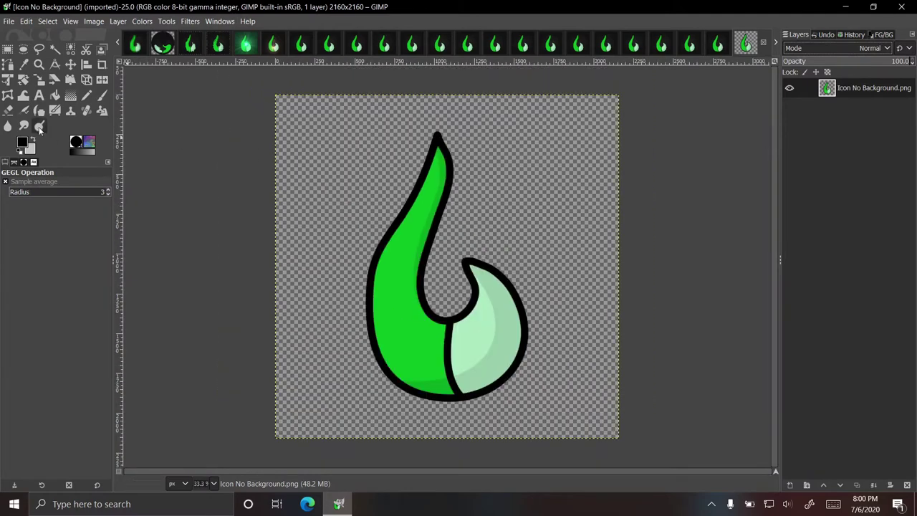
{"action": "left_click", "coordinate": [197, 21]}
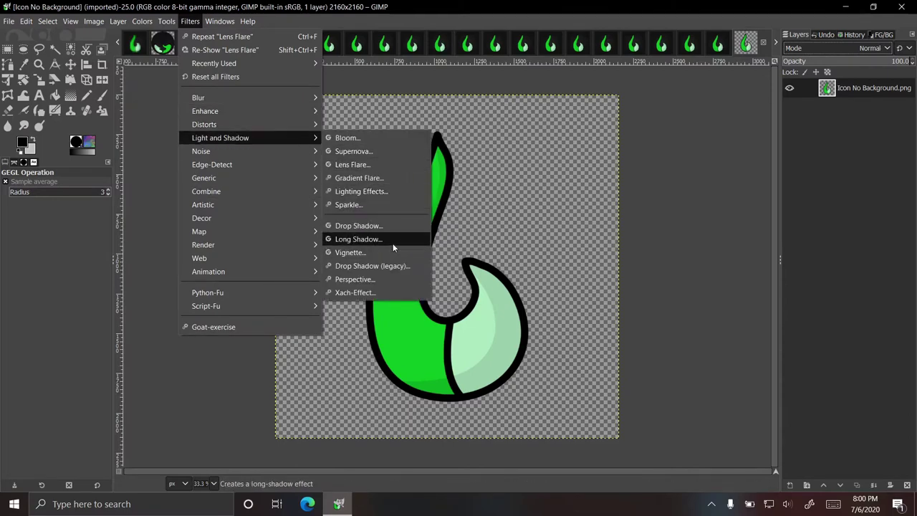
Start a Drop Shadow, try red then revert to black, and drag X/Y offset to 29.231.
{"action": "left_click", "coordinate": [398, 226]}
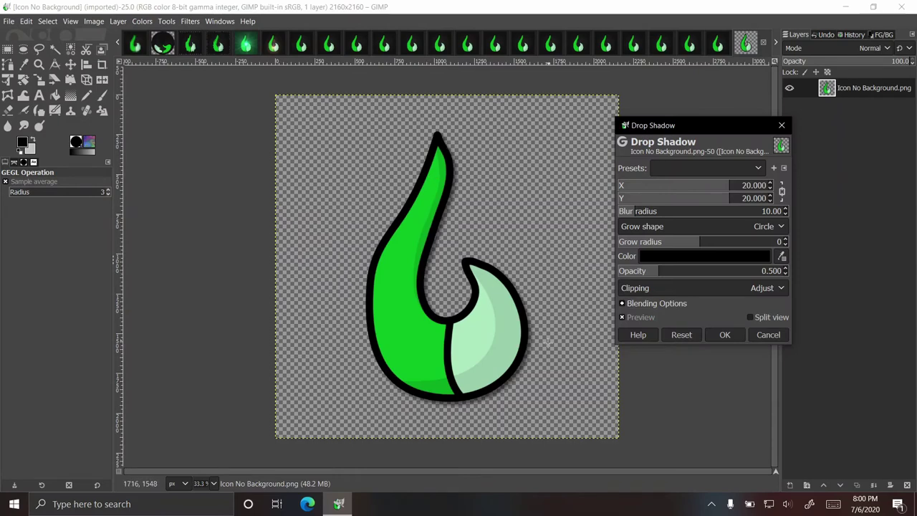
{"action": "left_click", "coordinate": [660, 260]}
{"action": "left_click_drag", "start_coordinate": [630, 288], "coordinate": [653, 111]}
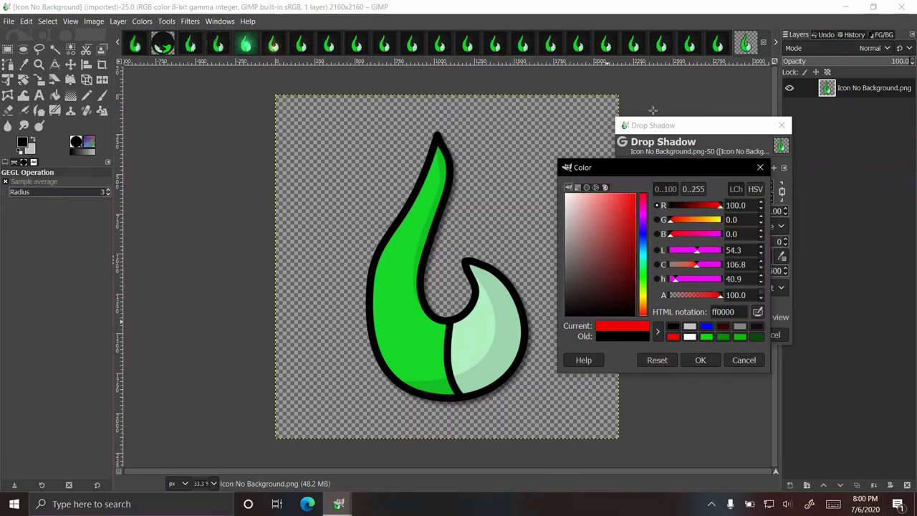
{"action": "left_click", "coordinate": [673, 328]}
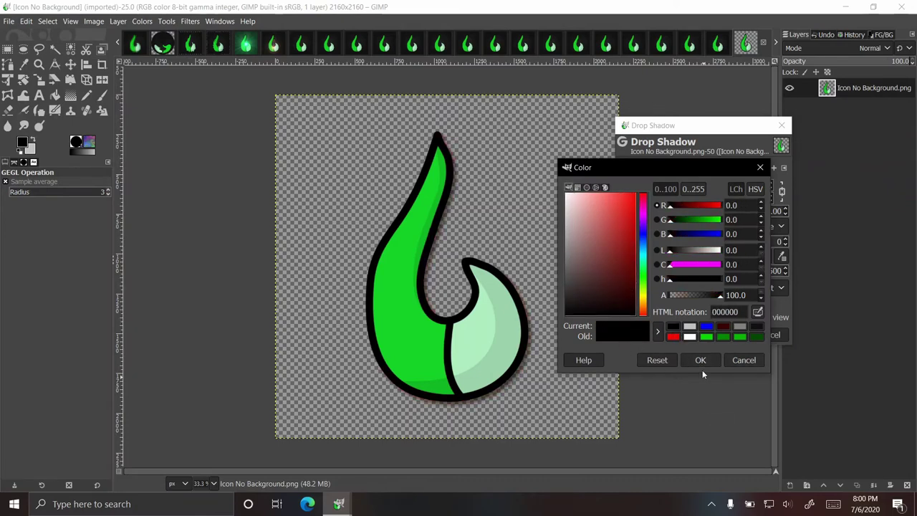
{"action": "left_click", "coordinate": [702, 362]}
{"action": "left_click_drag", "start_coordinate": [696, 187], "coordinate": [895, 199]}
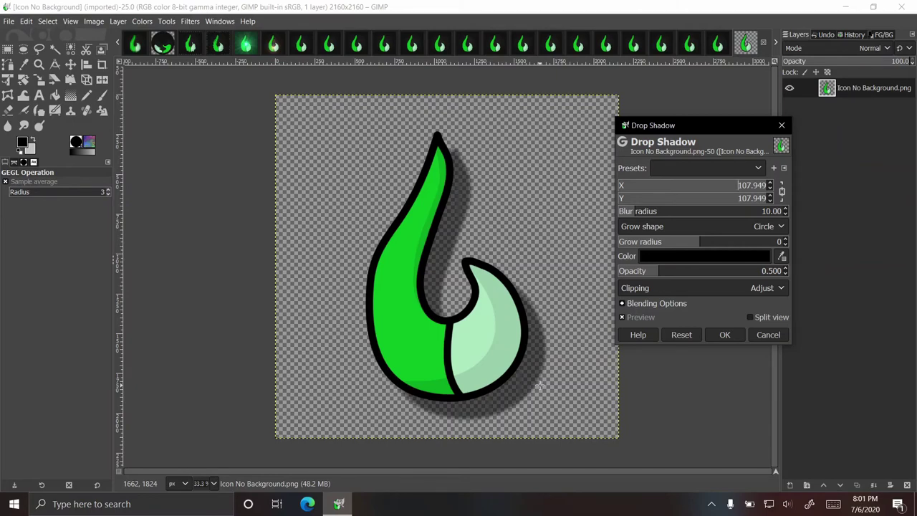
Set the drop shadow offset to 20 in X and Y, adjust blur, and apply it.
{"action": "left_click", "coordinate": [748, 186]}
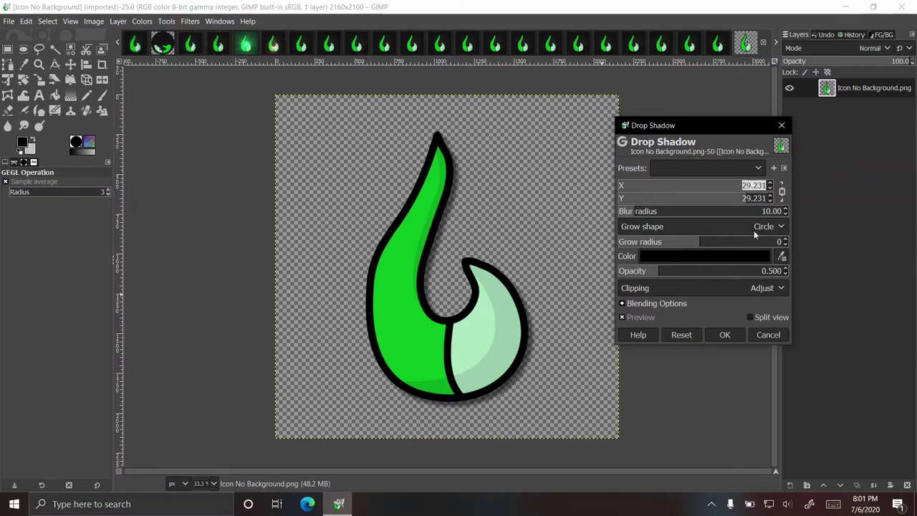
{"action": "type", "text": "20"}
{"action": "key", "text": "Return"}
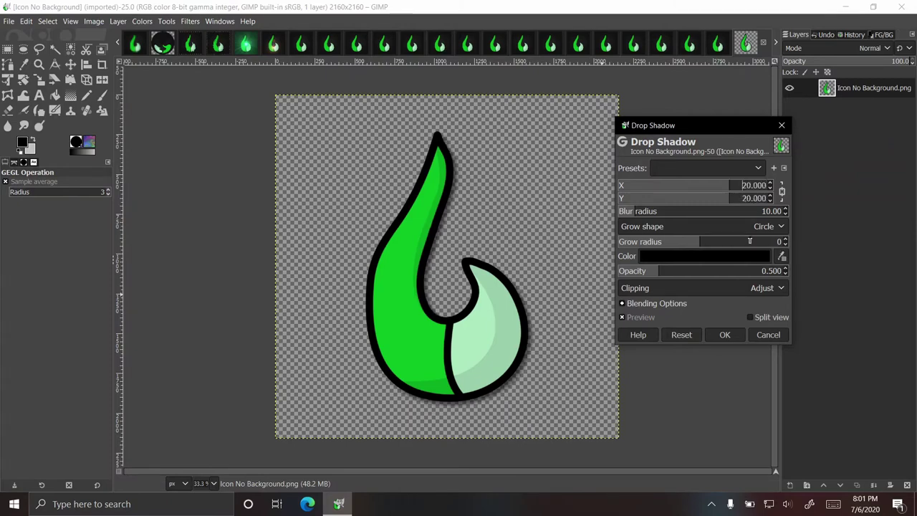
{"action": "left_click_drag", "start_coordinate": [653, 211], "coordinate": [614, 210]}
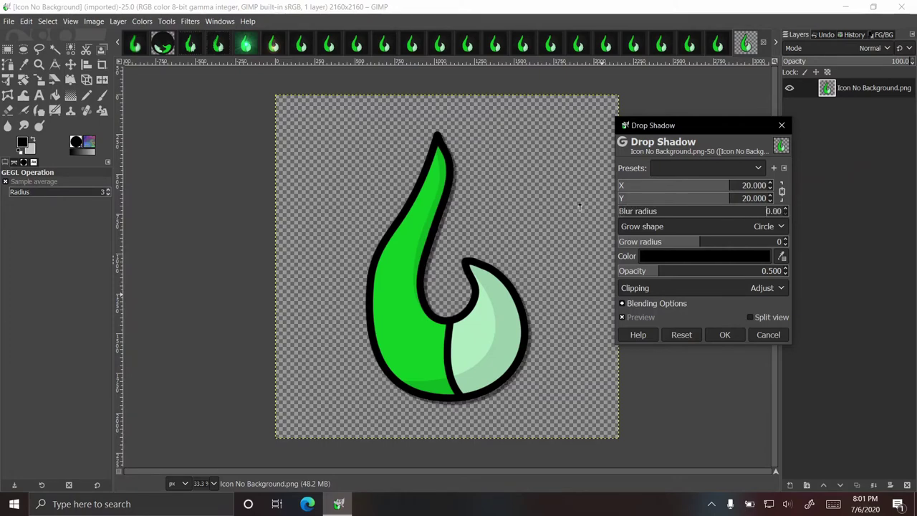
{"action": "left_click", "coordinate": [724, 336]}
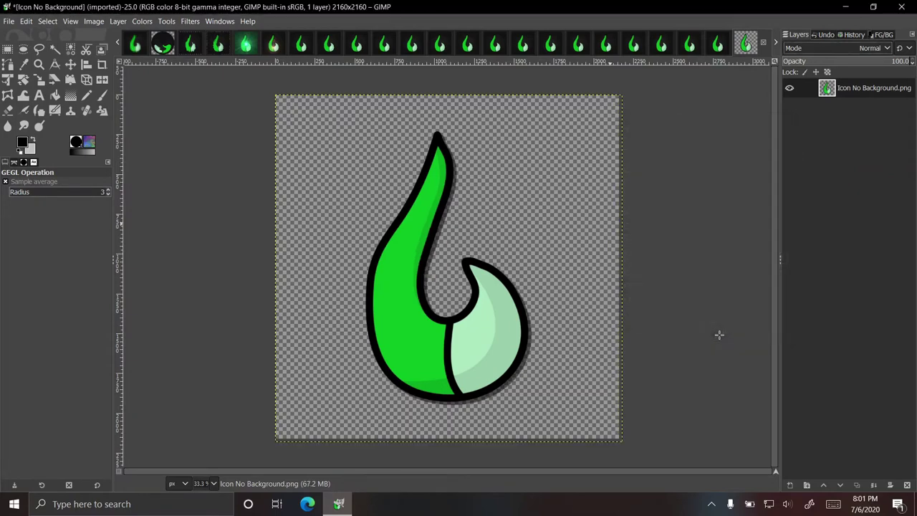
Switch to the Icon Dark Background image and open Filters > Noise > CIE lch Noise.
{"action": "left_click", "coordinate": [276, 47]}
{"action": "left_click", "coordinate": [301, 45]}
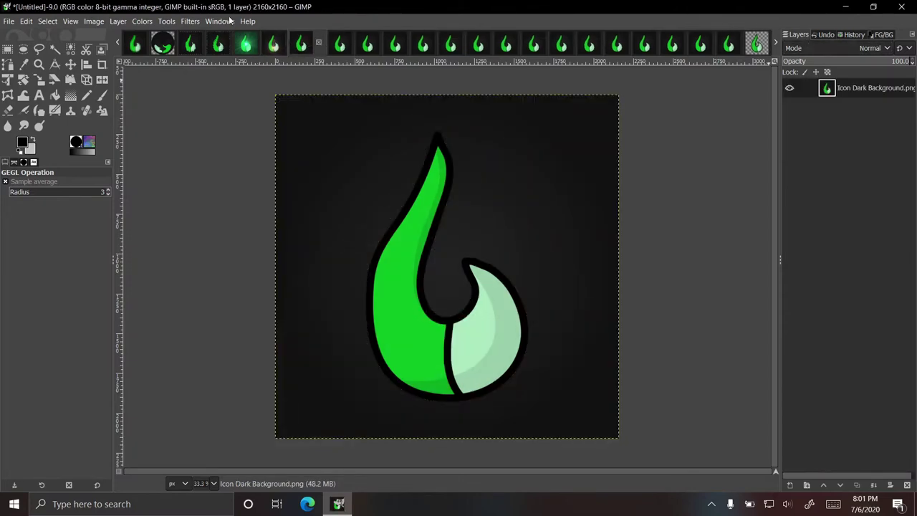
{"action": "left_click", "coordinate": [189, 22]}
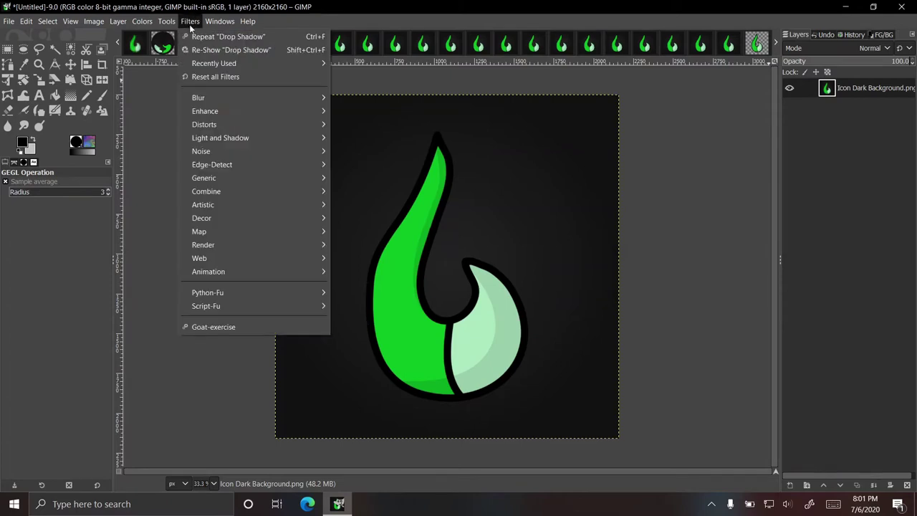
{"action": "mouse_move", "coordinate": [295, 194]}
{"action": "mouse_move", "coordinate": [312, 150]}
{"action": "left_click", "coordinate": [351, 150]}
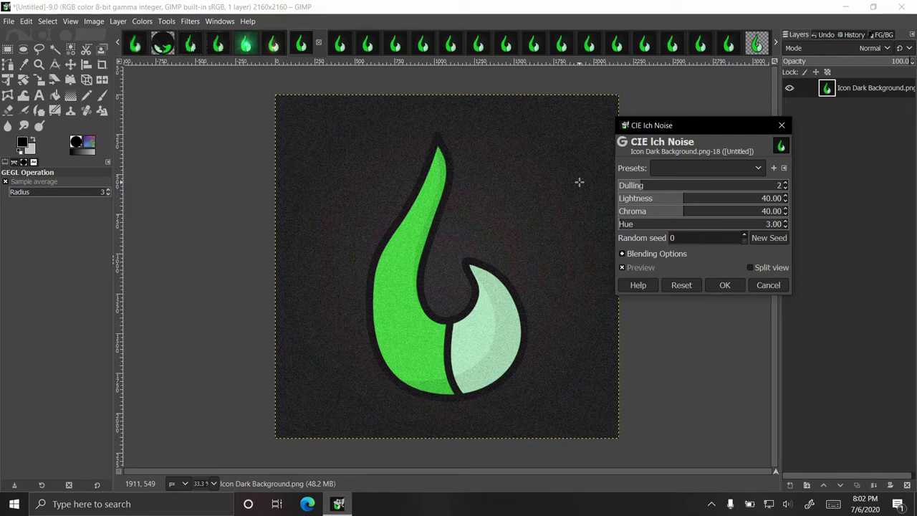
Adjust CIE lch Noise lightness, raise chroma to 100, and shift hue lower.
{"action": "left_click_drag", "start_coordinate": [647, 198], "coordinate": [727, 231]}
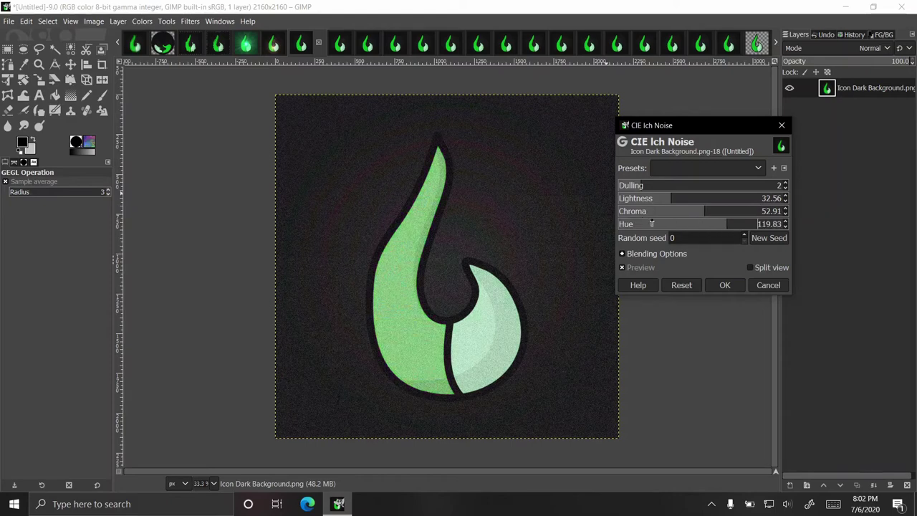
{"action": "left_click_drag", "start_coordinate": [651, 211], "coordinate": [800, 209]}
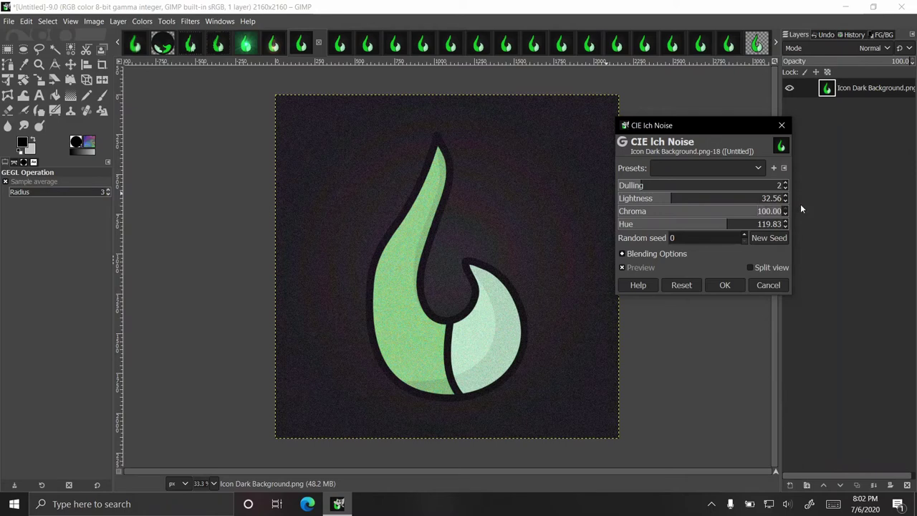
{"action": "left_click_drag", "start_coordinate": [725, 226], "coordinate": [709, 198]}
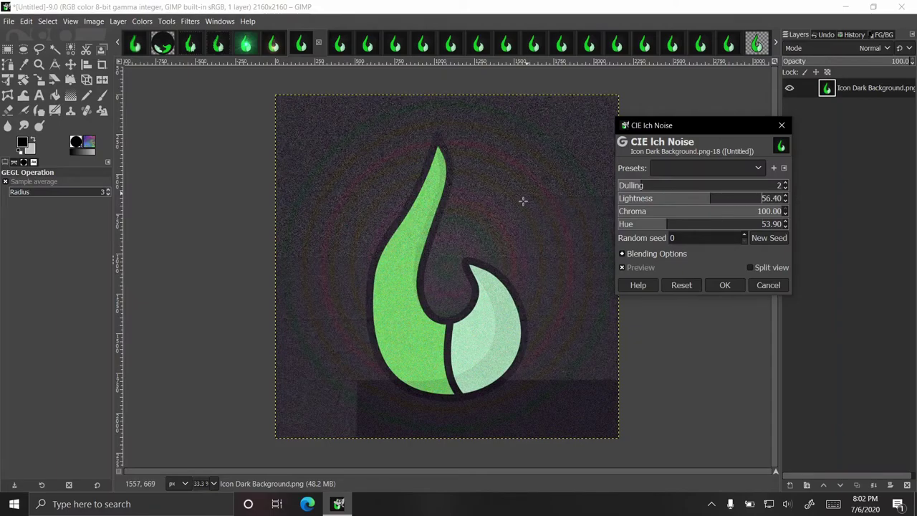
Set CIE lch Noise hue to 84.77, chroma 100 and lightness 37.79.
{"action": "scroll", "coordinate": [481, 225], "scroll_direction": "up", "scroll_amount": 14}
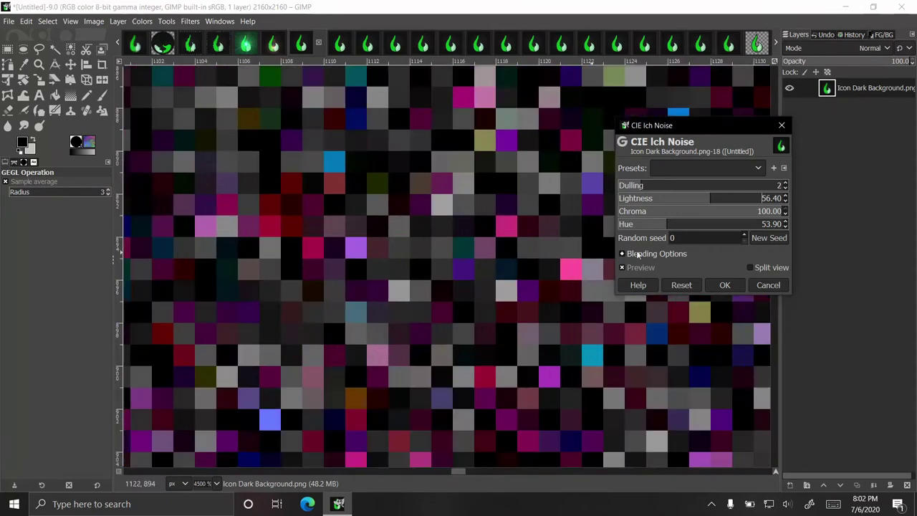
{"action": "left_click_drag", "start_coordinate": [656, 226], "coordinate": [633, 226]}
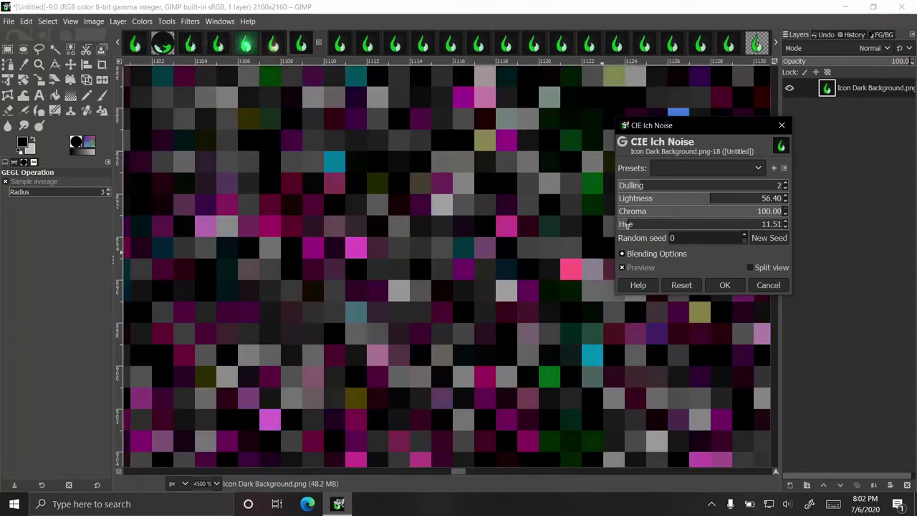
{"action": "left_click_drag", "start_coordinate": [623, 223], "coordinate": [798, 215]}
{"action": "left_click_drag", "start_coordinate": [684, 200], "coordinate": [600, 201]}
{"action": "left_click_drag", "start_coordinate": [663, 198], "coordinate": [695, 224]}
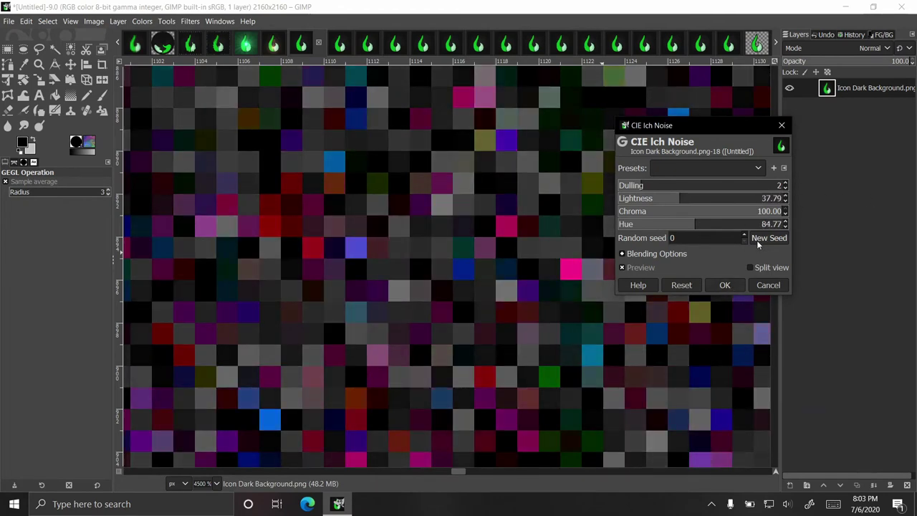
Re-roll the random seed several times, enter a custom seed, and apply the noise.
{"action": "left_click", "coordinate": [769, 238]}
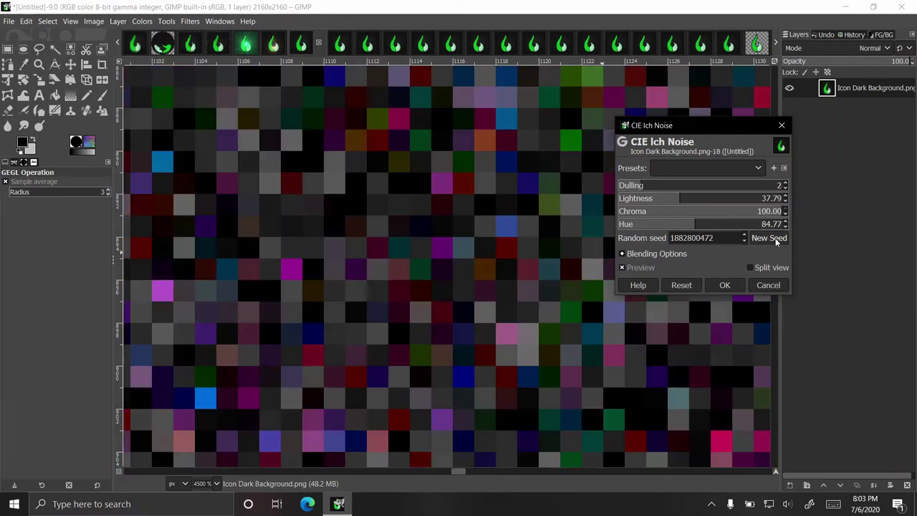
{"action": "left_click", "coordinate": [775, 238]}
{"action": "left_click", "coordinate": [776, 238]}
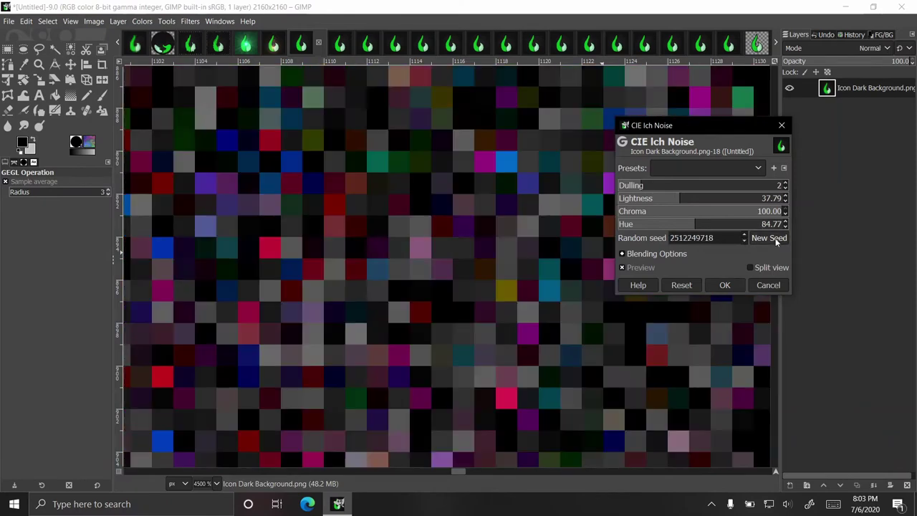
{"action": "left_click", "coordinate": [776, 238]}
{"action": "left_click", "coordinate": [775, 238]}
{"action": "left_click", "coordinate": [776, 238]}
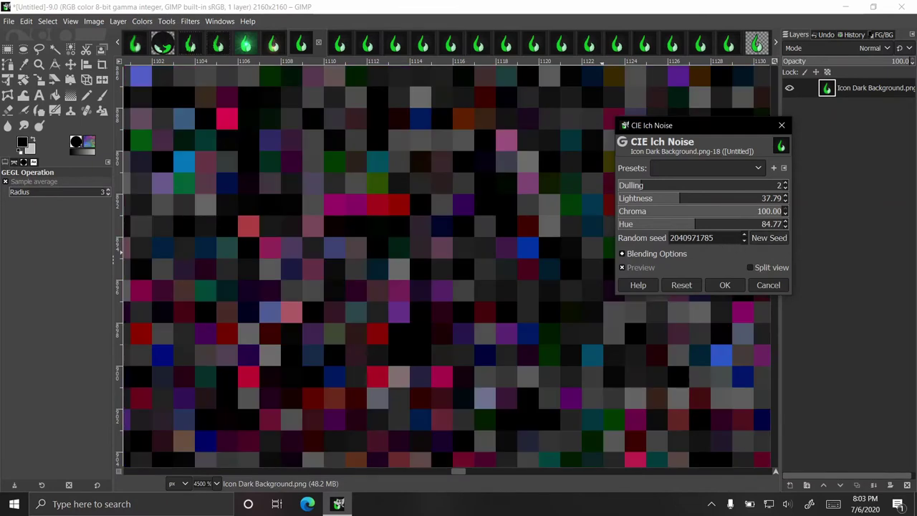
{"action": "left_click_drag", "start_coordinate": [714, 238], "coordinate": [640, 228]}
{"action": "type", "text": "123456"}
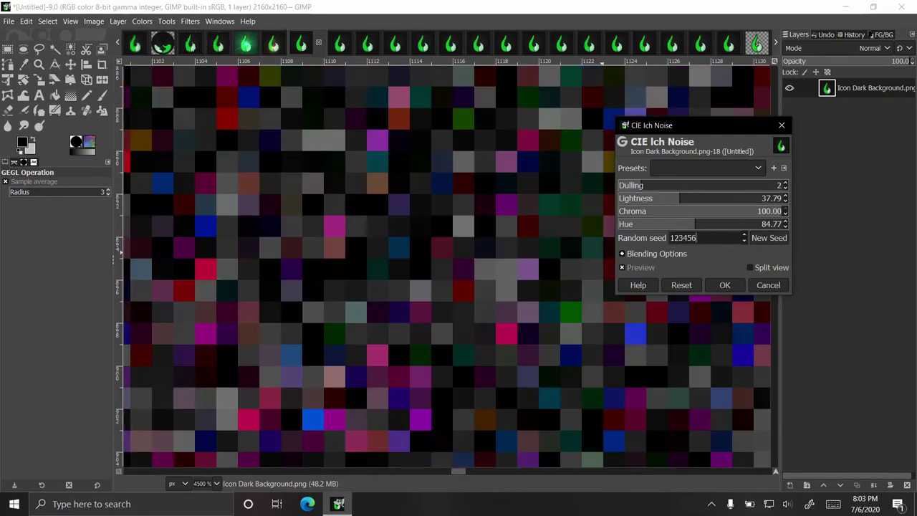
{"action": "left_click", "coordinate": [725, 285]}
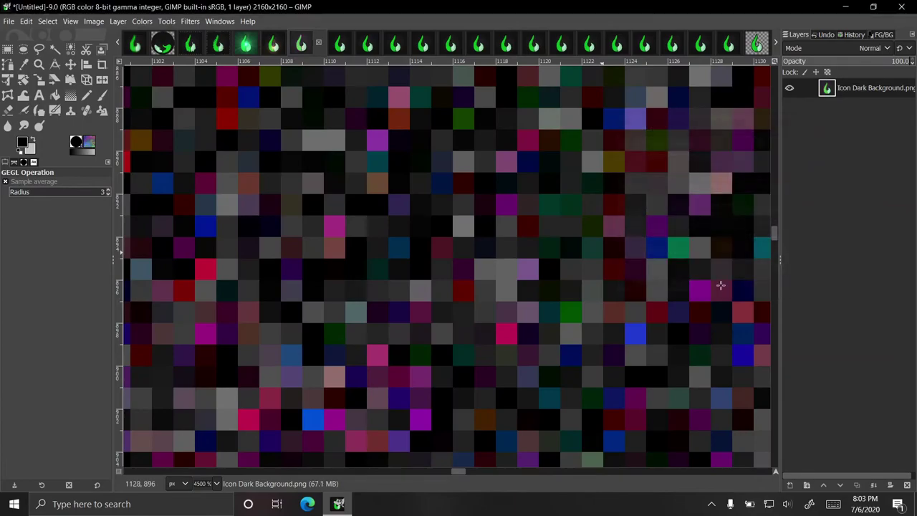
Duplicate the dark-background icon and open Filters > Noise > HSV Noise.
{"action": "scroll", "coordinate": [448, 240], "scroll_direction": "down", "scroll_amount": 12}
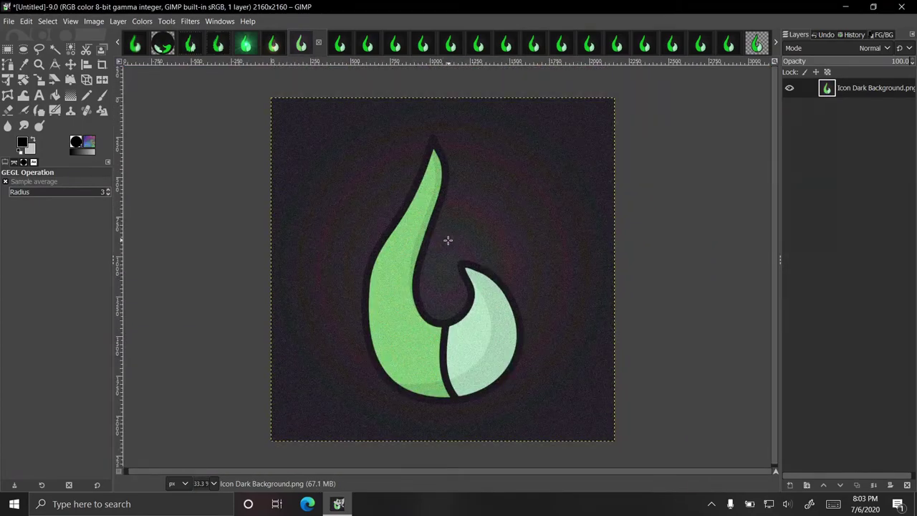
{"action": "key", "text": "ctrl+z"}
{"action": "key", "text": "ctrl+z"}
{"action": "key", "text": "ctrl+d"}
{"action": "left_click", "coordinate": [191, 22]}
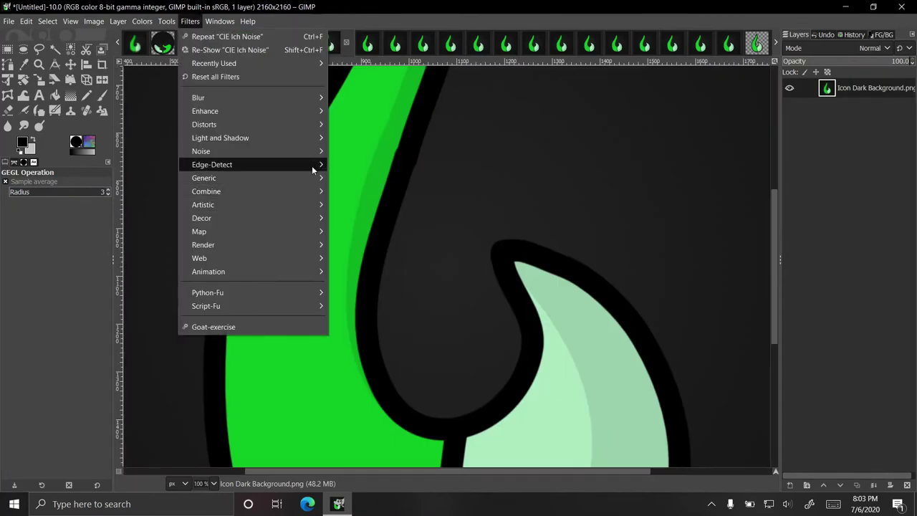
{"action": "mouse_move", "coordinate": [312, 164]}
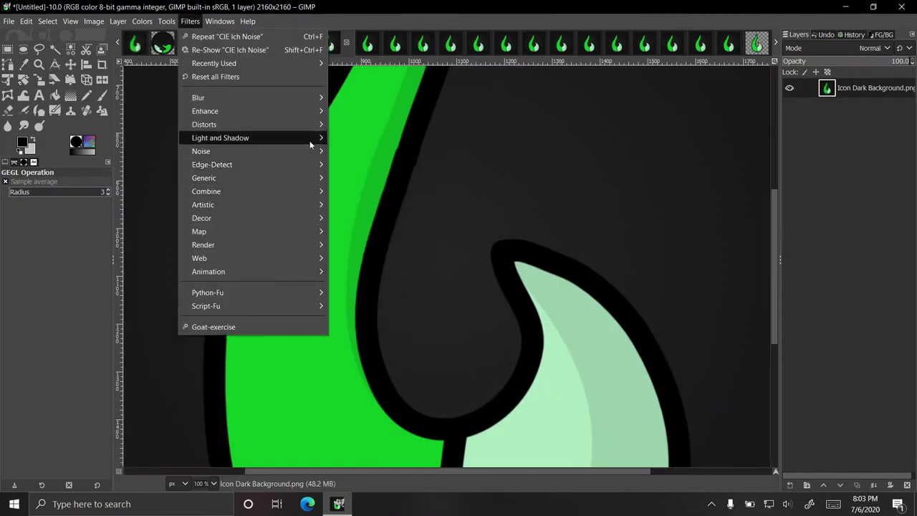
{"action": "left_click", "coordinate": [373, 166]}
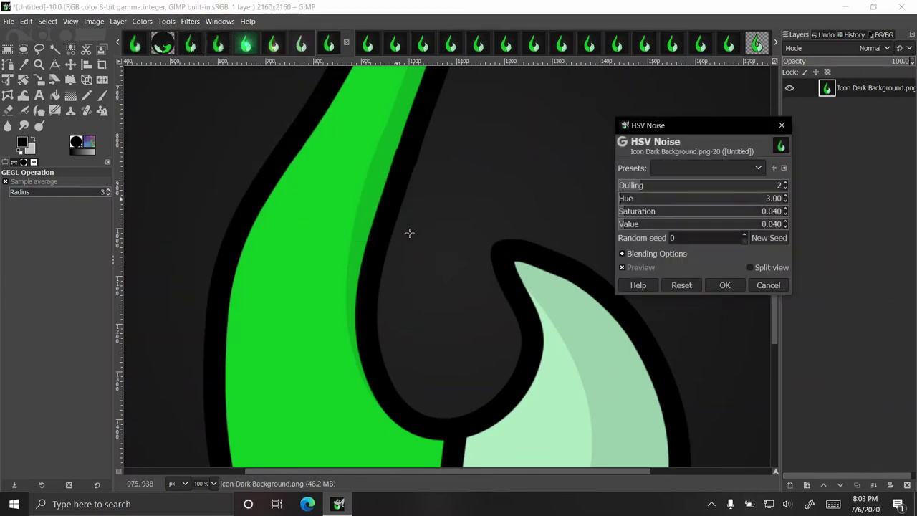
Set HSV Noise hue 128.72, saturation 1.000, value 0.799, and re-roll the seed.
{"action": "scroll", "coordinate": [420, 236], "scroll_direction": "down", "scroll_amount": 3}
{"action": "scroll", "coordinate": [421, 237], "scroll_direction": "up", "scroll_amount": 1}
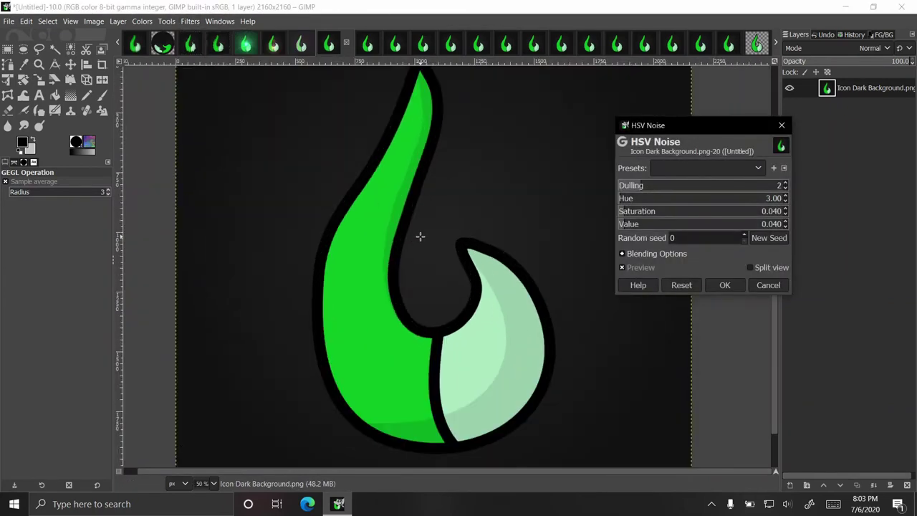
{"action": "scroll", "coordinate": [420, 237], "scroll_direction": "down", "scroll_amount": 1}
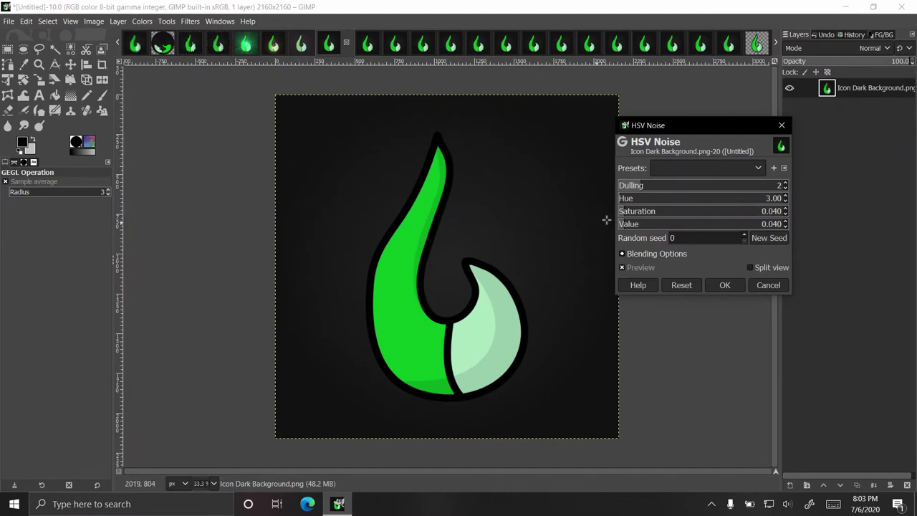
{"action": "left_click_drag", "start_coordinate": [647, 198], "coordinate": [742, 194]}
{"action": "left_click_drag", "start_coordinate": [657, 213], "coordinate": [825, 212]}
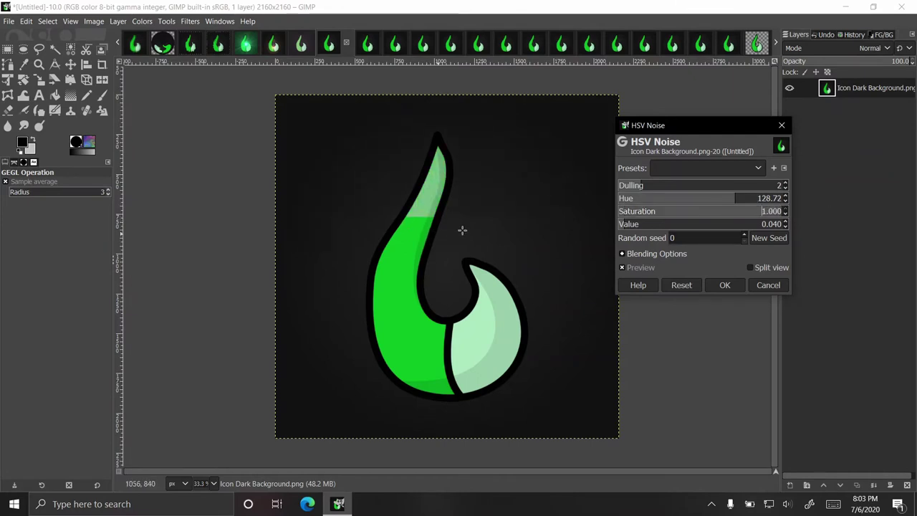
{"action": "left_click_drag", "start_coordinate": [679, 225], "coordinate": [749, 229]}
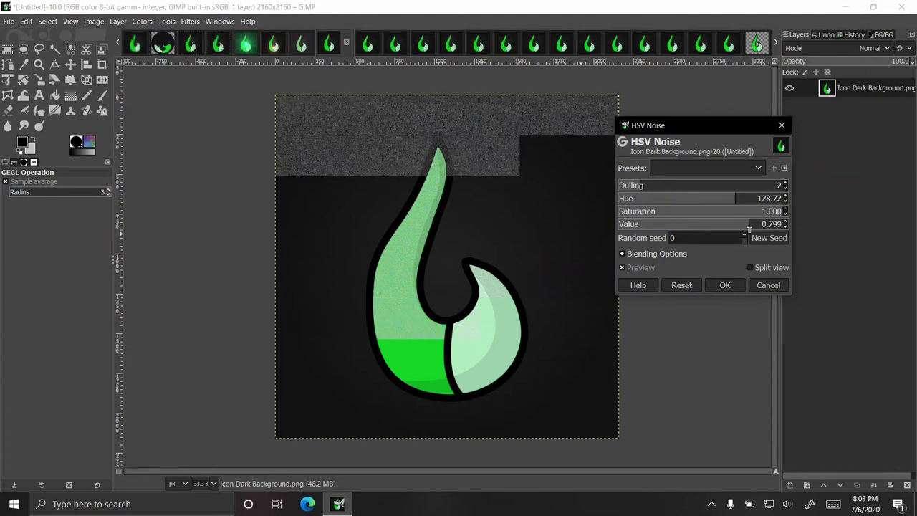
{"action": "left_click", "coordinate": [769, 238]}
{"action": "left_click", "coordinate": [769, 238]}
{"action": "left_click", "coordinate": [769, 239]}
{"action": "left_click", "coordinate": [769, 237]}
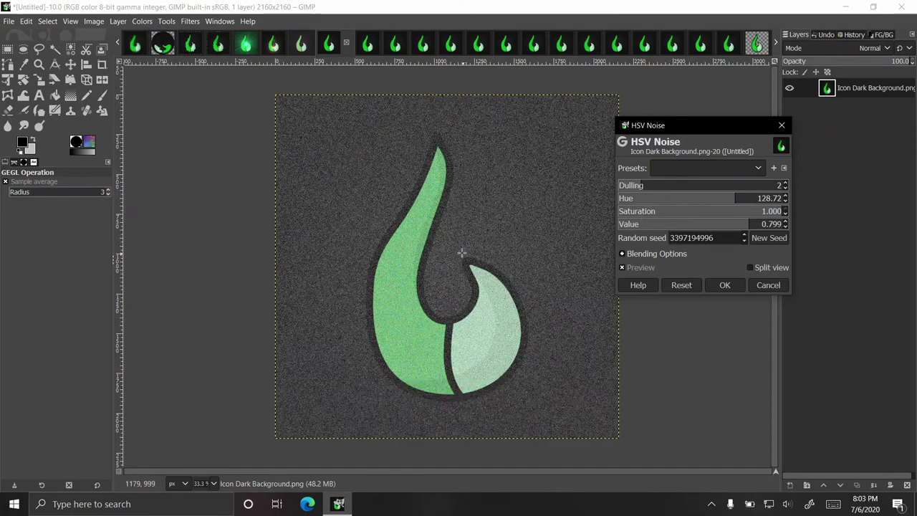
Lower the HSV Noise hue and set the value to 0.628.
{"action": "scroll", "coordinate": [460, 249], "scroll_direction": "up", "scroll_amount": 15, "text": "ctrl"}
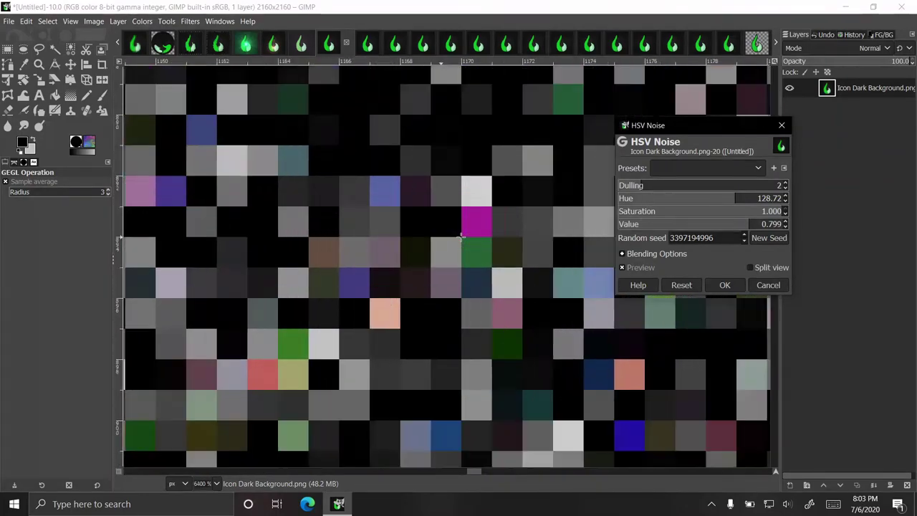
{"action": "scroll", "coordinate": [462, 237], "scroll_direction": "up", "scroll_amount": 1, "text": "ctrl"}
{"action": "left_click_drag", "start_coordinate": [656, 195], "coordinate": [694, 208]}
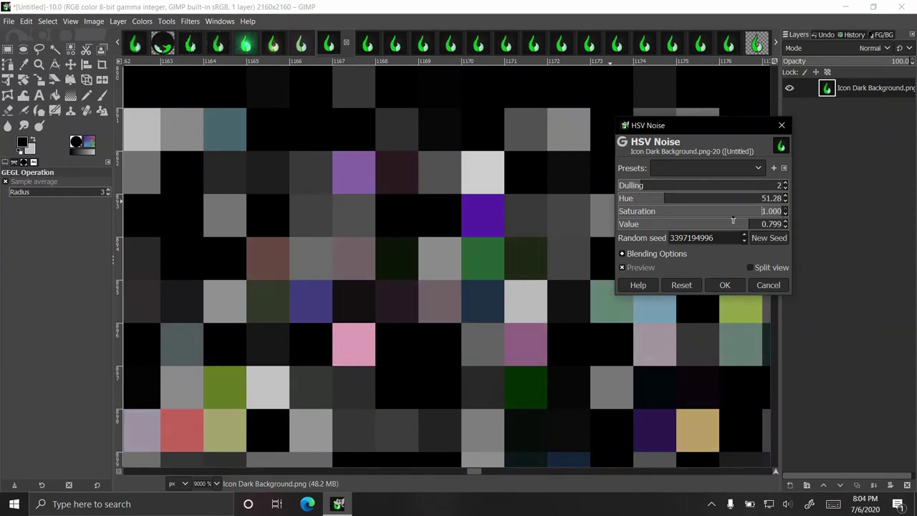
{"action": "left_click", "coordinate": [769, 225]}
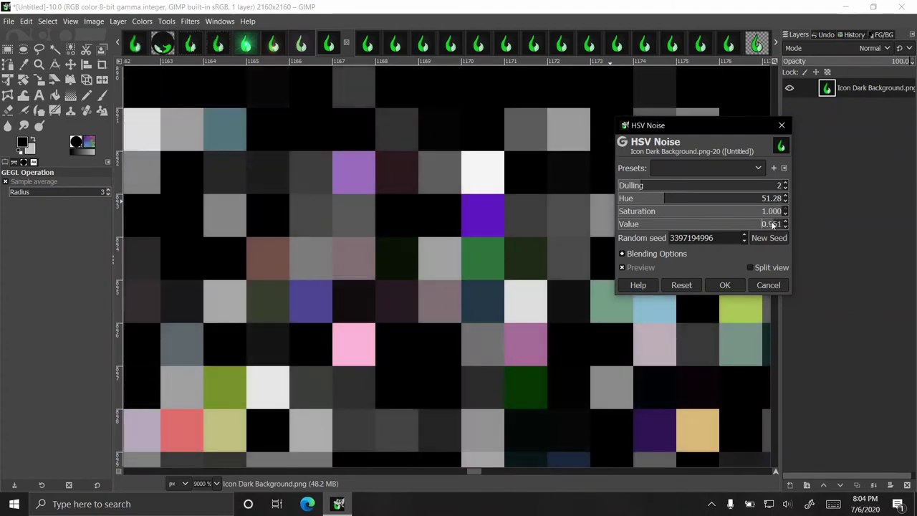
{"action": "left_click", "coordinate": [722, 227]}
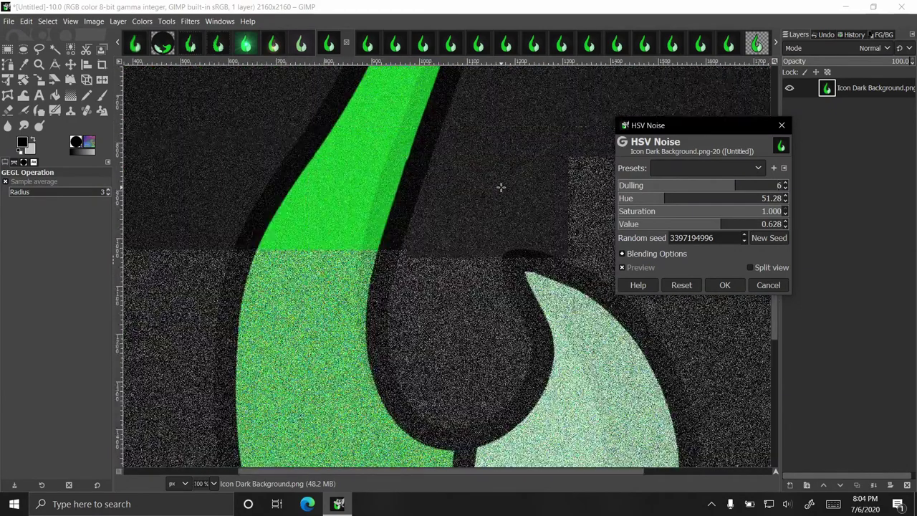
{"action": "scroll", "coordinate": [500, 187], "scroll_direction": "up", "scroll_amount": 1}
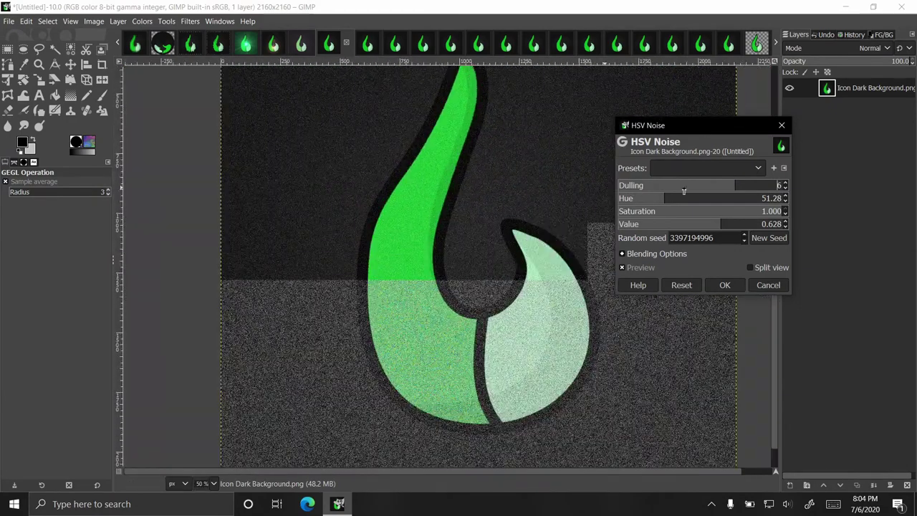
Settle the dulling at 6 and apply the HSV Noise.
{"action": "left_click_drag", "start_coordinate": [722, 185], "coordinate": [608, 186]}
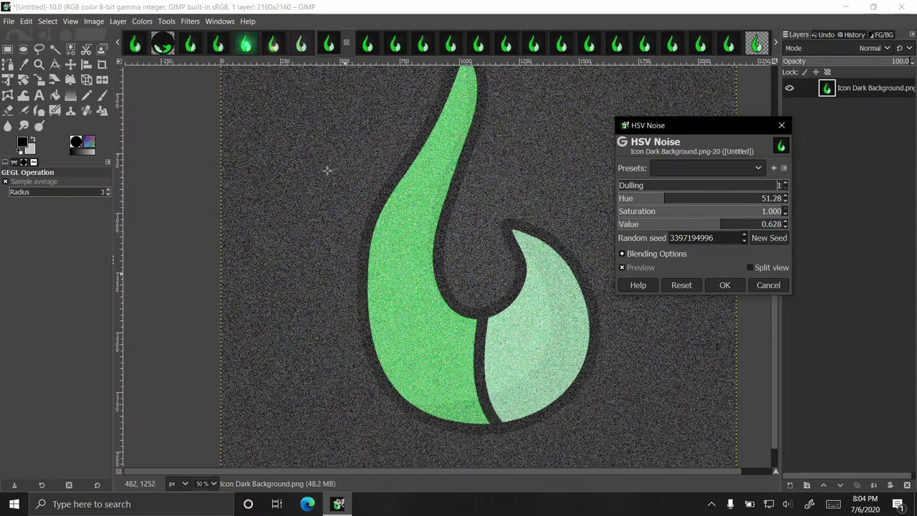
{"action": "left_click_drag", "start_coordinate": [625, 185], "coordinate": [792, 190]}
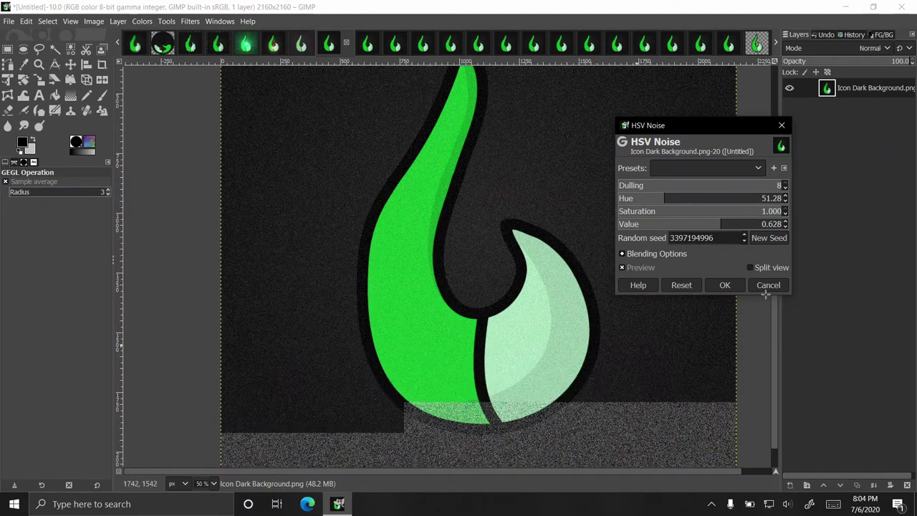
{"action": "left_click", "coordinate": [736, 185]}
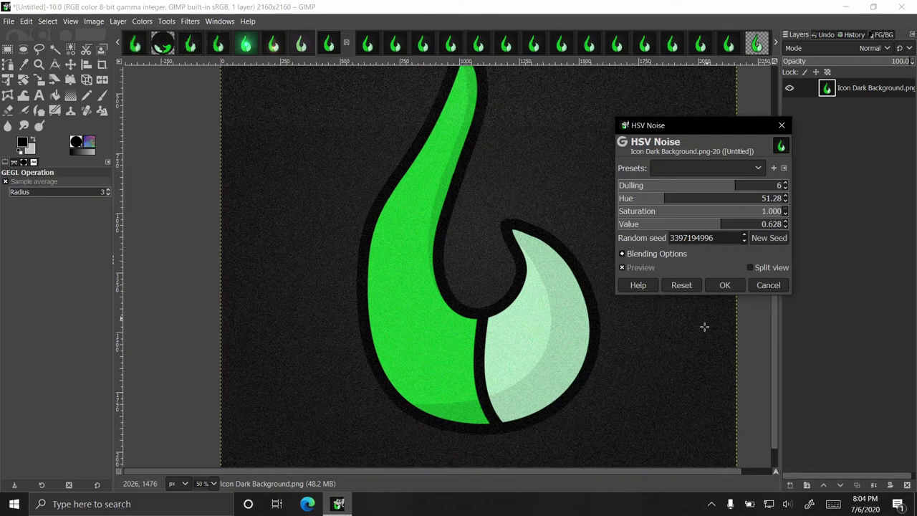
{"action": "left_click", "coordinate": [724, 285]}
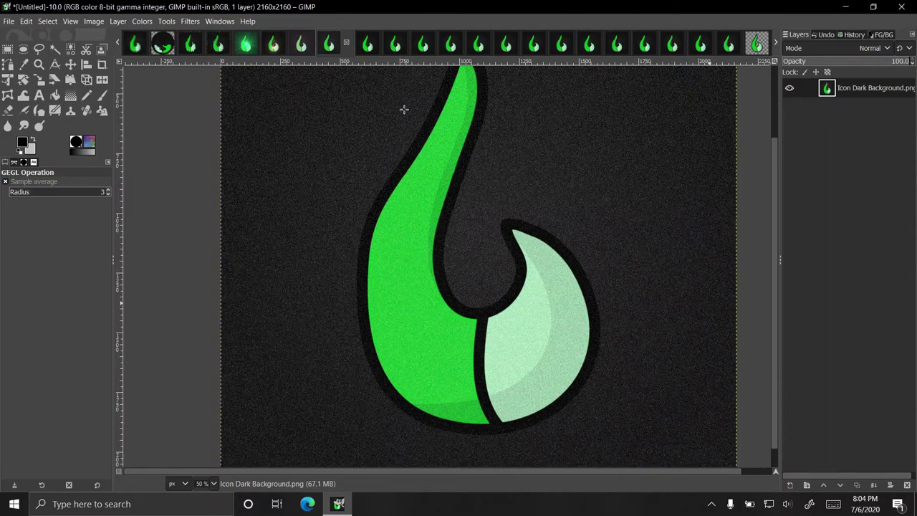
Switch to another hook icon copy and open Filters > Noise > RGB Noise.
{"action": "scroll", "coordinate": [458, 205], "scroll_direction": "down", "scroll_amount": 1}
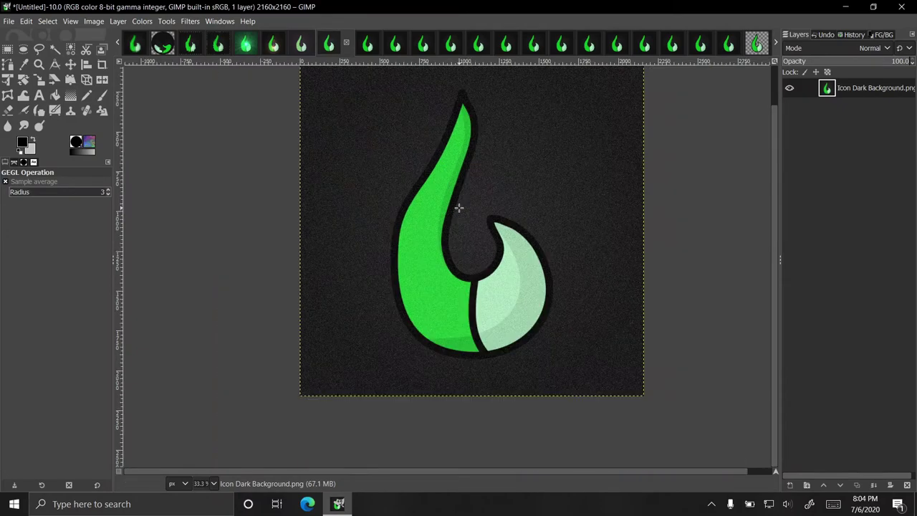
{"action": "left_click", "coordinate": [367, 44]}
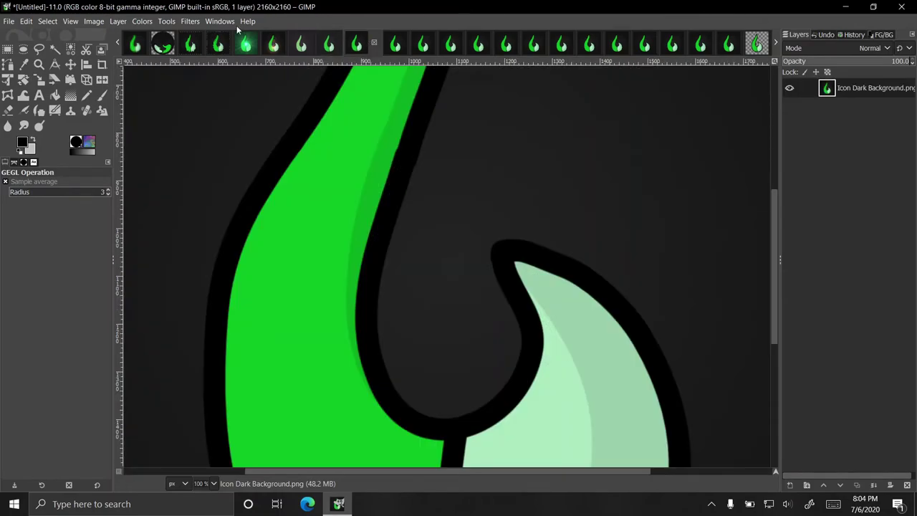
{"action": "scroll", "coordinate": [355, 154], "scroll_direction": "down", "scroll_amount": 2}
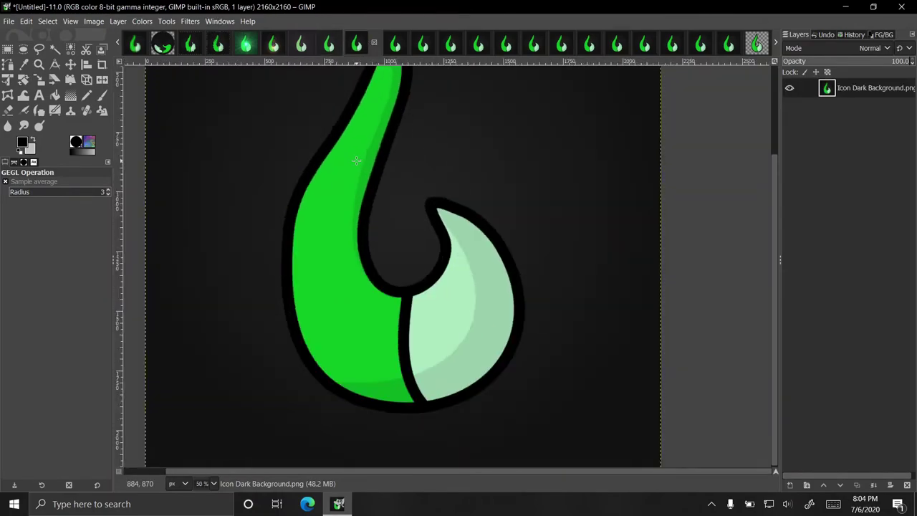
{"action": "scroll", "coordinate": [356, 160], "scroll_direction": "down", "scroll_amount": 1}
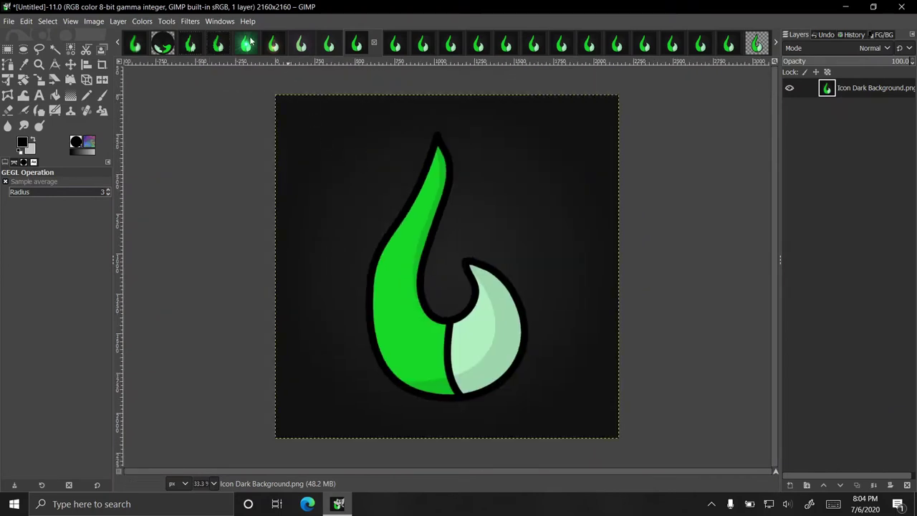
{"action": "left_click", "coordinate": [188, 22]}
{"action": "mouse_move", "coordinate": [268, 138]}
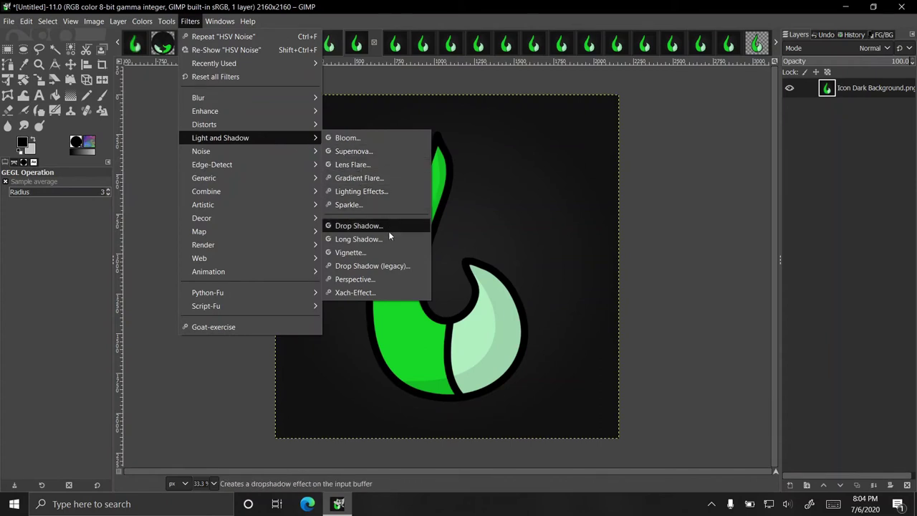
{"action": "mouse_move", "coordinate": [320, 152]}
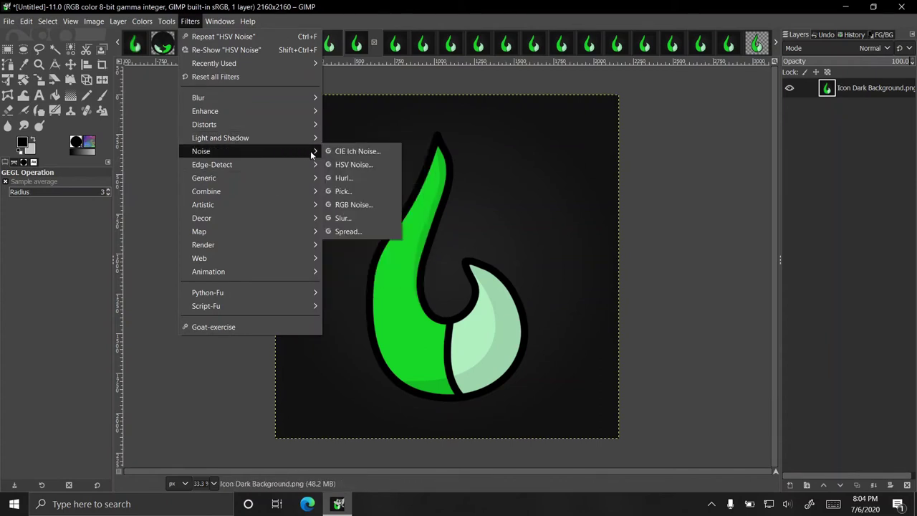
{"action": "left_click", "coordinate": [378, 205]}
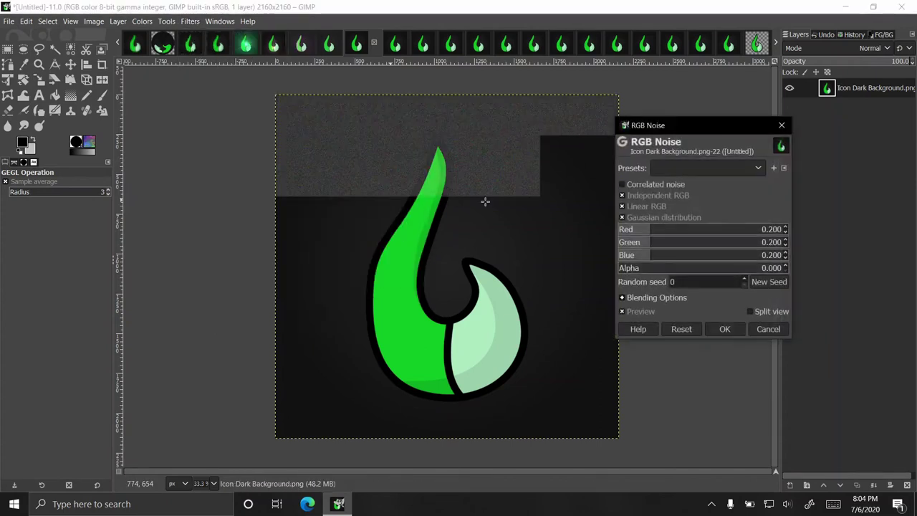
Apply RGB Noise with red 0.791, green 0.416, blue 0.297 and a new seed, then switch copies.
{"action": "left_click_drag", "start_coordinate": [669, 230], "coordinate": [747, 231]}
{"action": "left_click_drag", "start_coordinate": [676, 244], "coordinate": [686, 241]}
{"action": "left_click", "coordinate": [667, 256]}
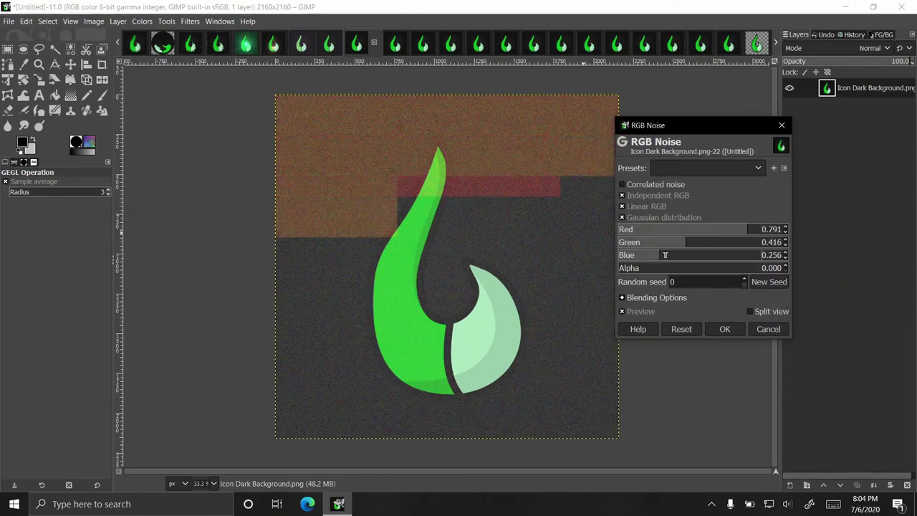
{"action": "left_click", "coordinate": [765, 284]}
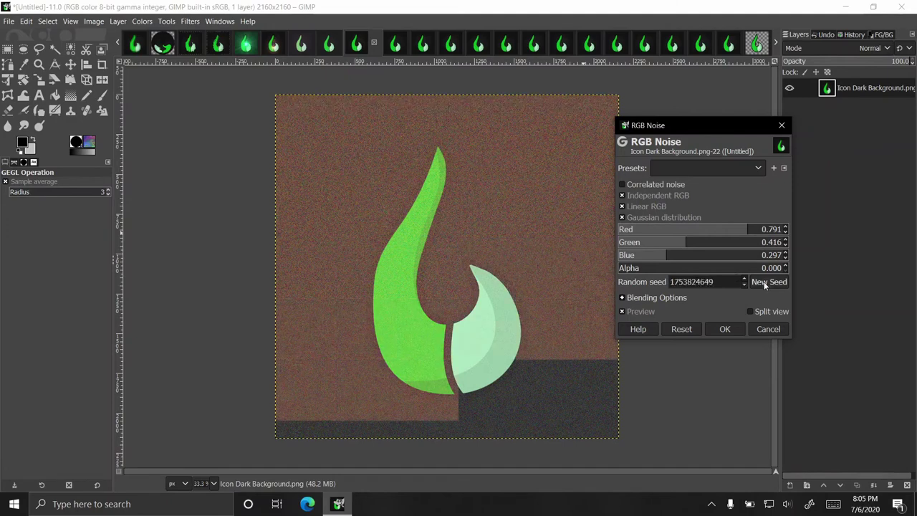
{"action": "left_click", "coordinate": [725, 328]}
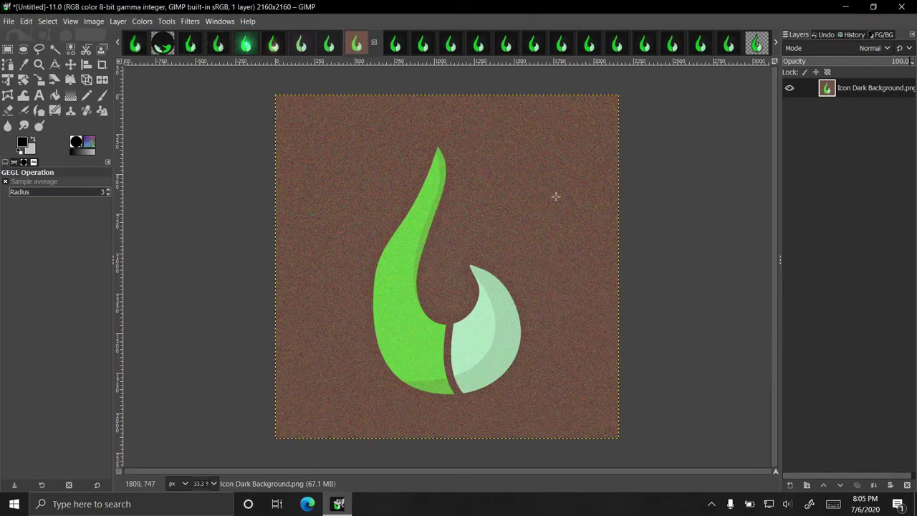
{"action": "left_click", "coordinate": [395, 47]}
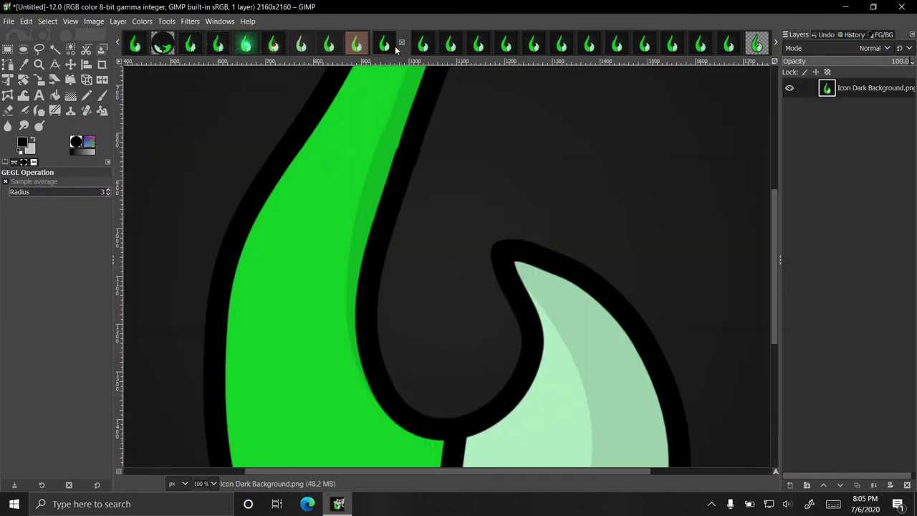
Open the Plasma render filter on the current icon copy.
{"action": "left_click", "coordinate": [190, 21]}
{"action": "mouse_move", "coordinate": [276, 246]}
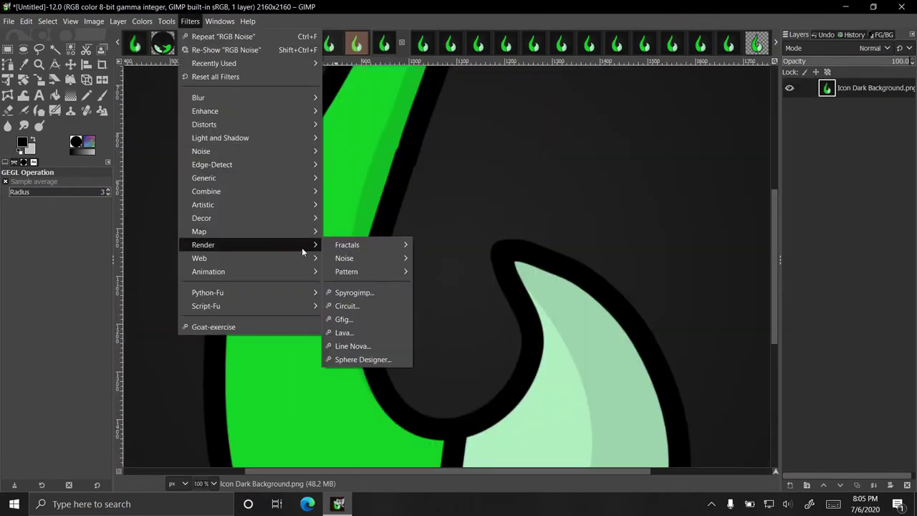
{"action": "mouse_move", "coordinate": [372, 262]}
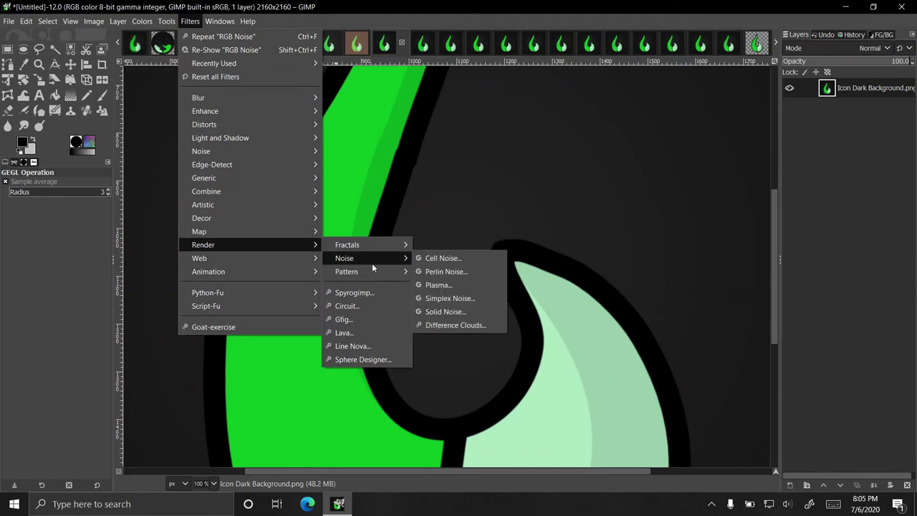
{"action": "left_click", "coordinate": [464, 284]}
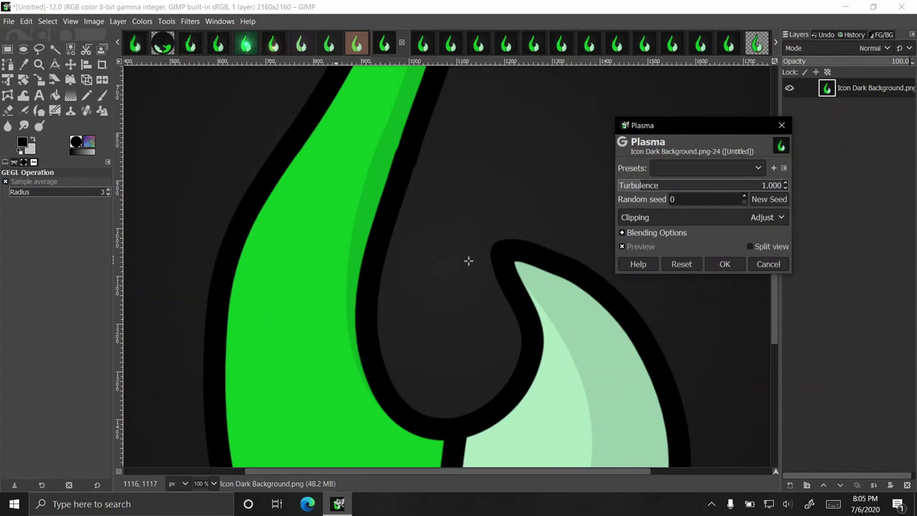
{"action": "scroll", "coordinate": [483, 238], "scroll_direction": "down", "scroll_amount": 1}
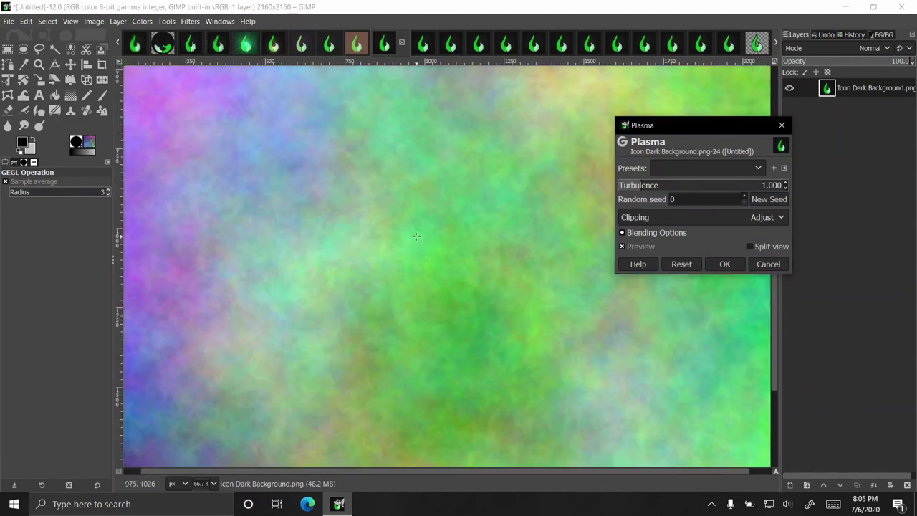
{"action": "scroll", "coordinate": [417, 236], "scroll_direction": "down", "scroll_amount": 2}
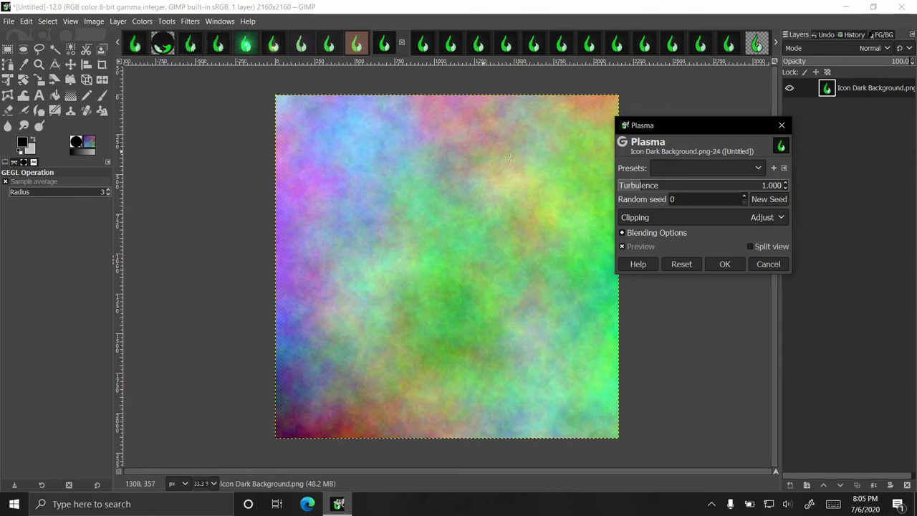
Re-roll the plasma seed, set turbulence to 0.387, apply, and switch to the next copy.
{"action": "left_click", "coordinate": [770, 199]}
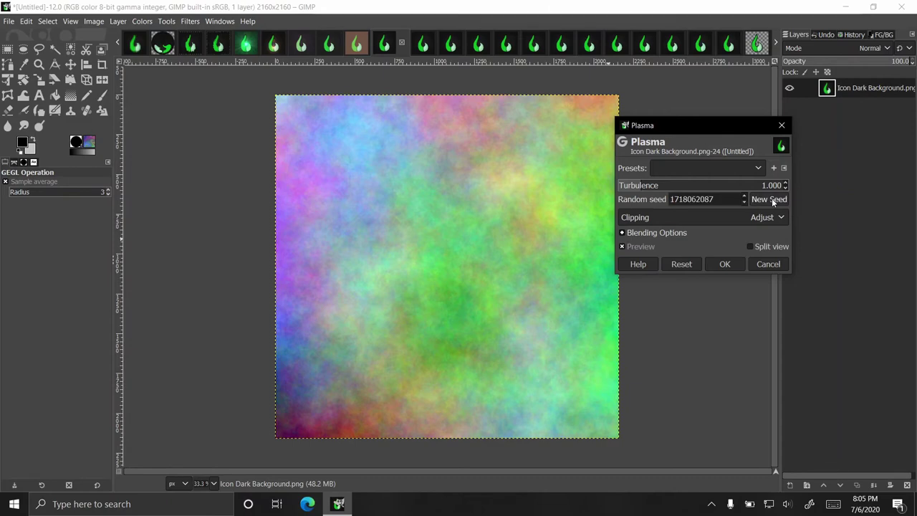
{"action": "left_click", "coordinate": [764, 202]}
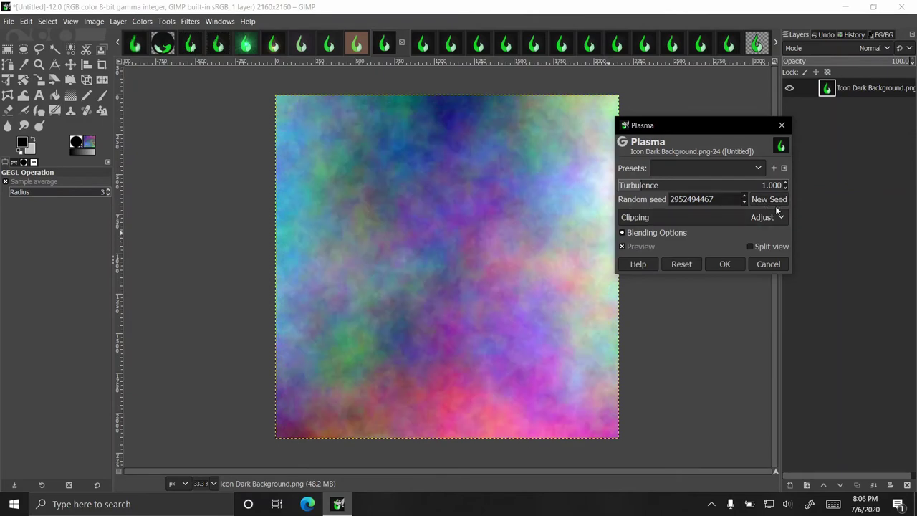
{"action": "left_click", "coordinate": [773, 203]}
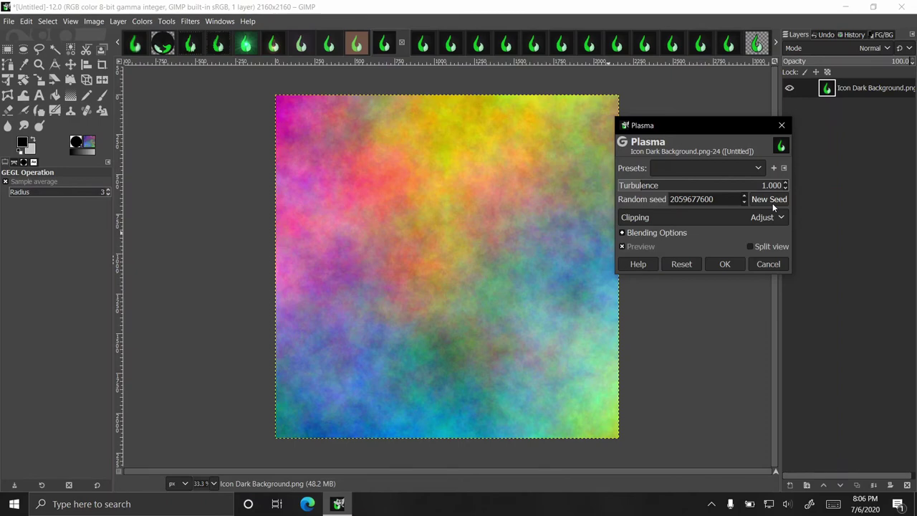
{"action": "left_click", "coordinate": [773, 203]}
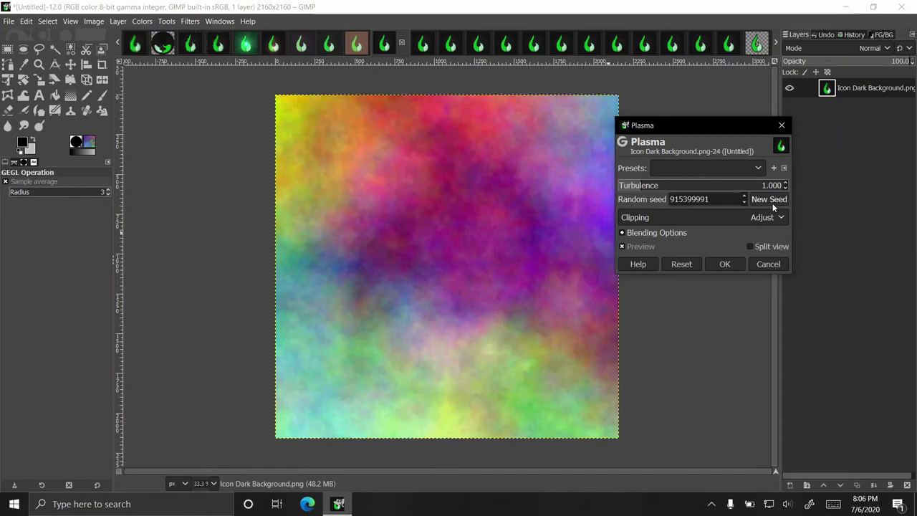
{"action": "left_click_drag", "start_coordinate": [679, 187], "coordinate": [731, 188]}
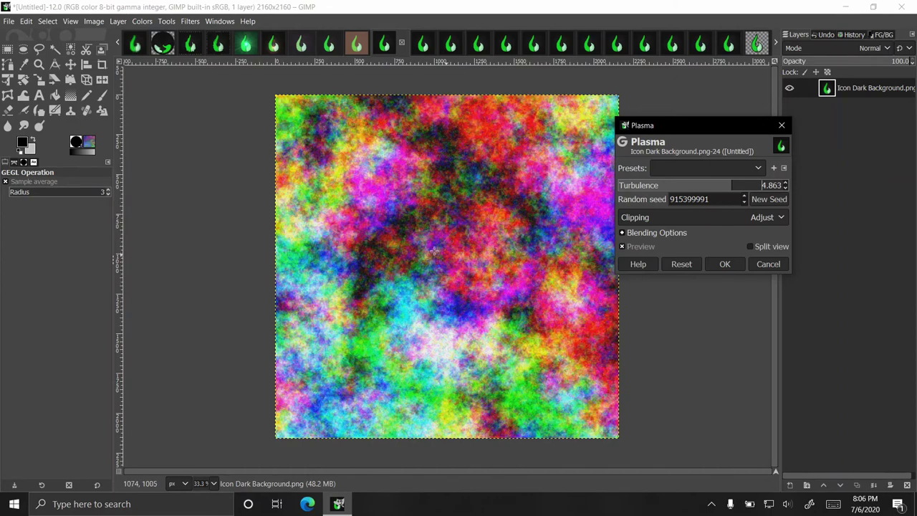
{"action": "left_click", "coordinate": [668, 187]}
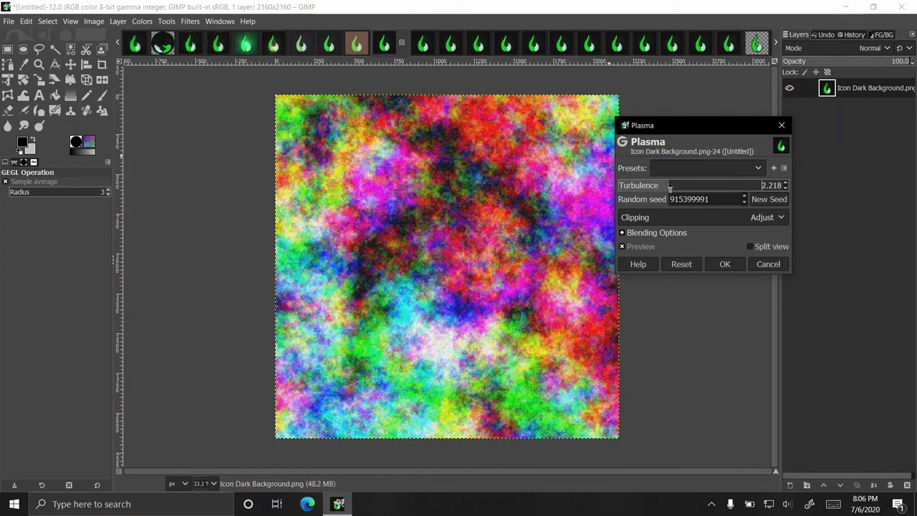
{"action": "left_click", "coordinate": [633, 186]}
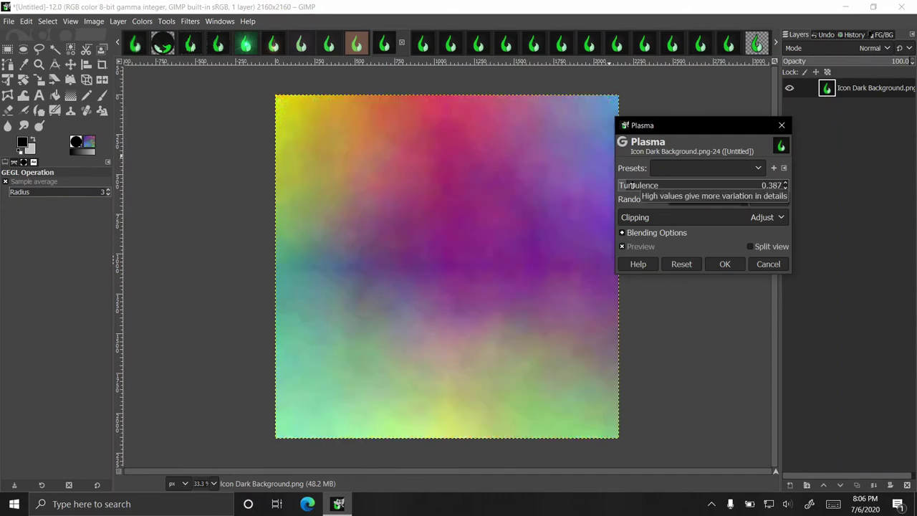
{"action": "left_click", "coordinate": [723, 263]}
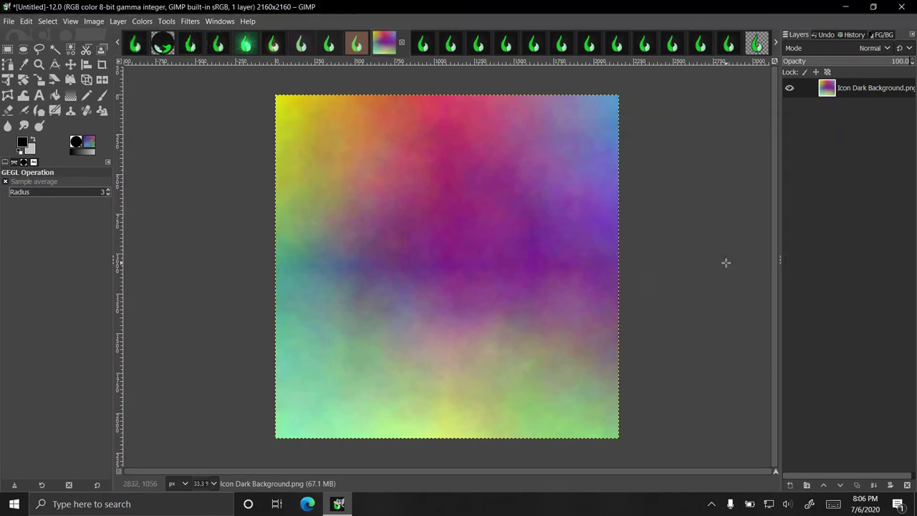
{"action": "left_click", "coordinate": [423, 45]}
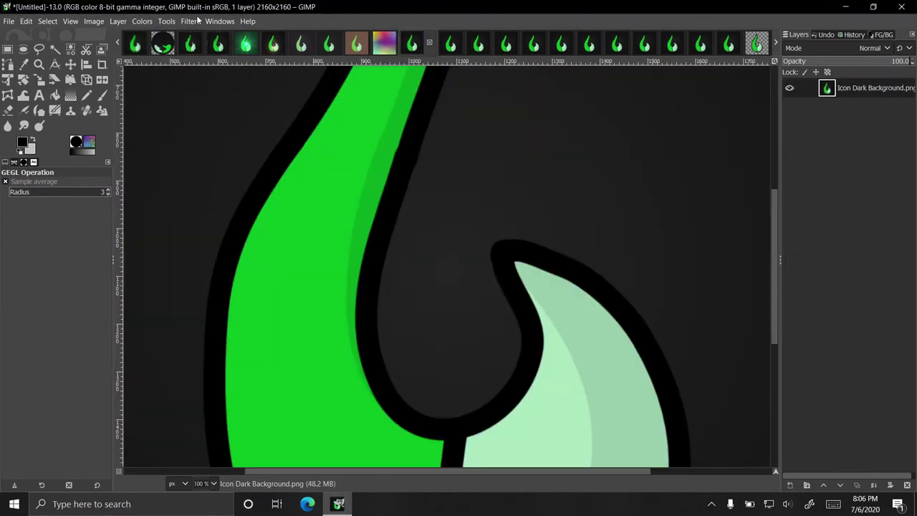
Open Filters > Render > Noise > Solid Noise and zoom out to see the image.
{"action": "left_click", "coordinate": [190, 21]}
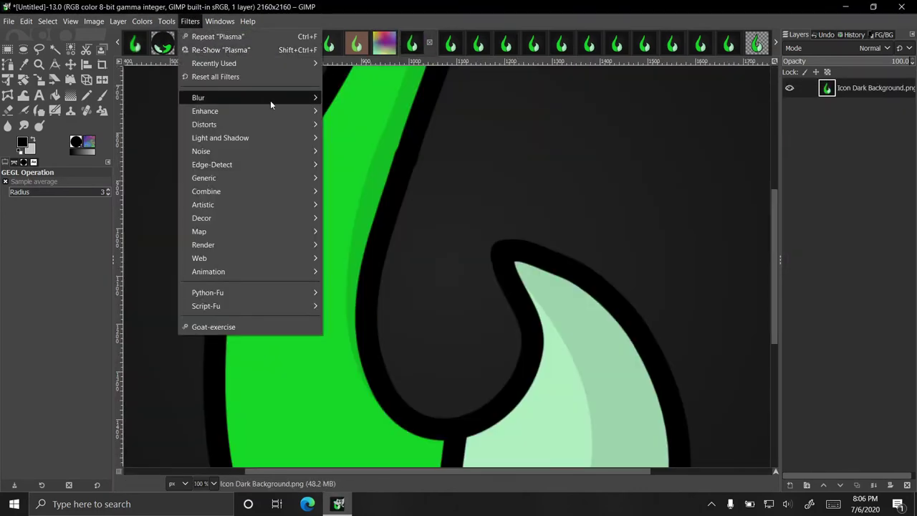
{"action": "mouse_move", "coordinate": [301, 245]}
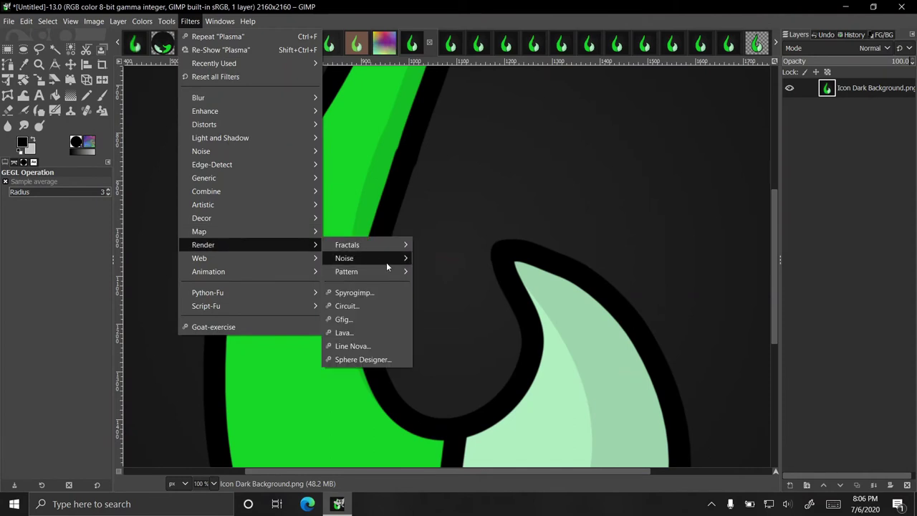
{"action": "mouse_move", "coordinate": [400, 256]}
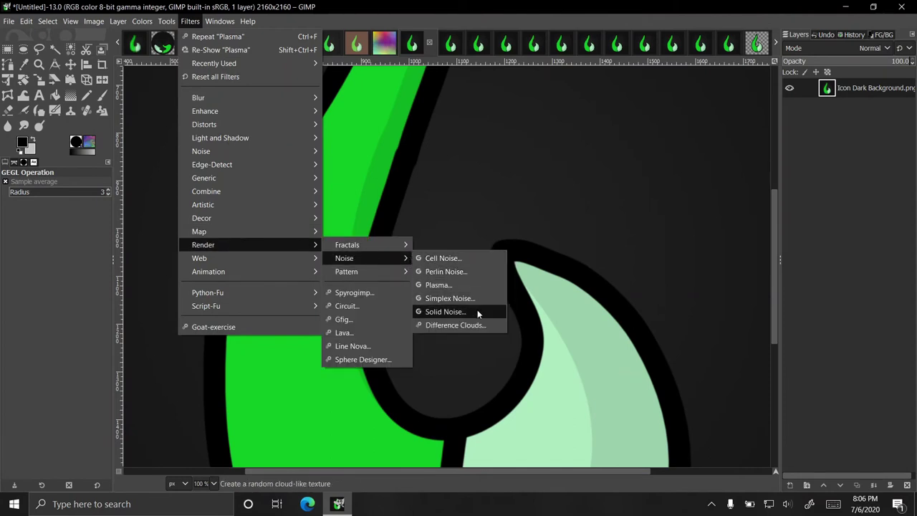
{"action": "left_click", "coordinate": [444, 312]}
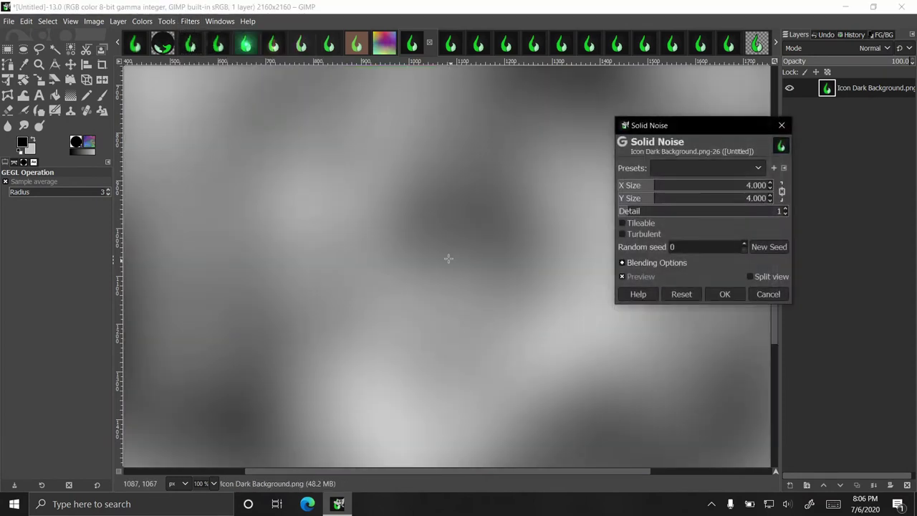
{"action": "key", "text": "minus"}
{"action": "key", "text": "minus"}
{"action": "key", "text": "minus"}
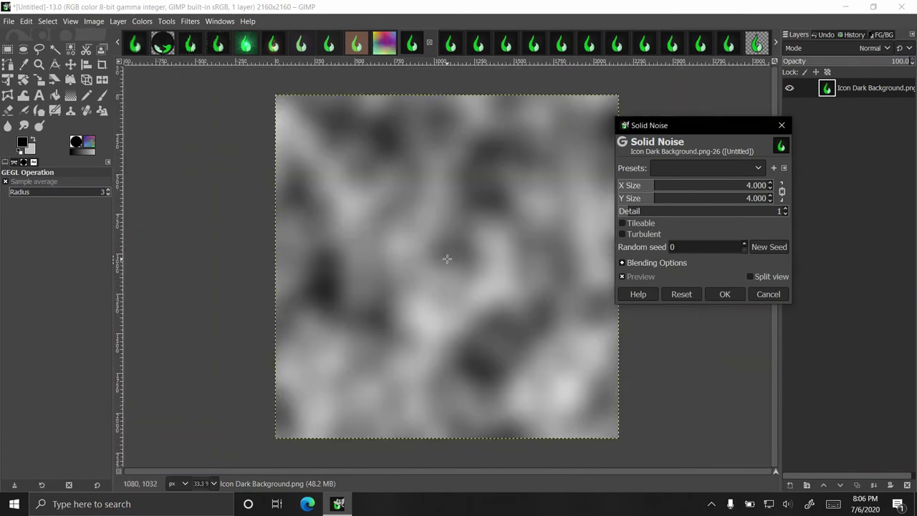
Set Solid Noise X/Y size 5.451 and detail 3, re-roll the seed, and apply.
{"action": "left_click_drag", "start_coordinate": [676, 185], "coordinate": [739, 184]}
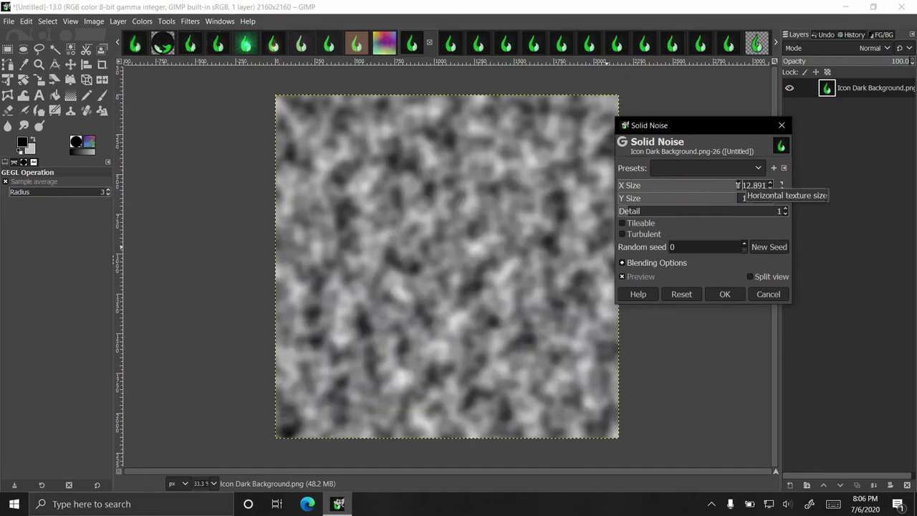
{"action": "left_click_drag", "start_coordinate": [649, 209], "coordinate": [809, 210]}
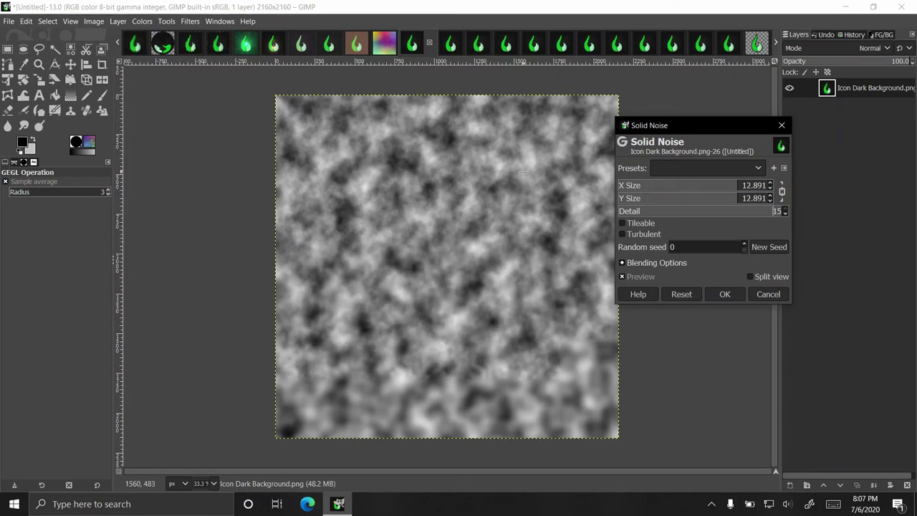
{"action": "left_click_drag", "start_coordinate": [714, 209], "coordinate": [602, 213]}
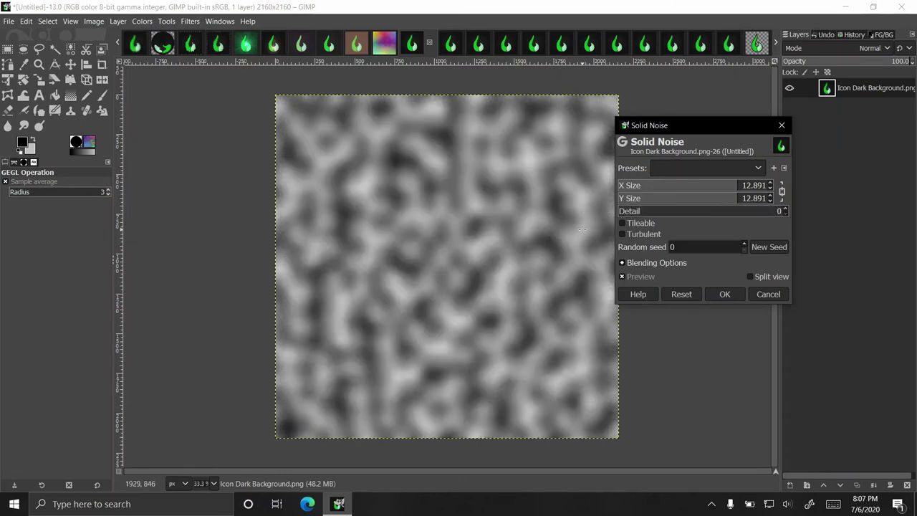
{"action": "left_click", "coordinate": [664, 187]}
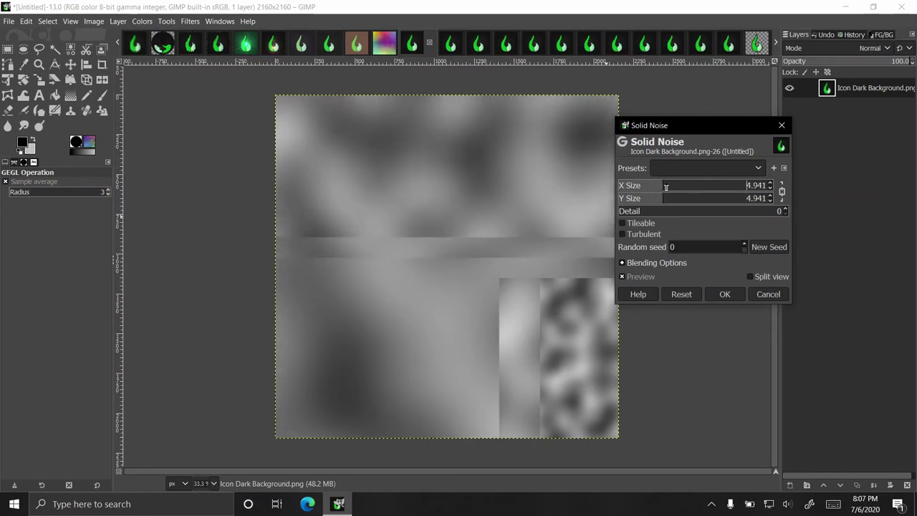
{"action": "left_click_drag", "start_coordinate": [667, 187], "coordinate": [852, 180]}
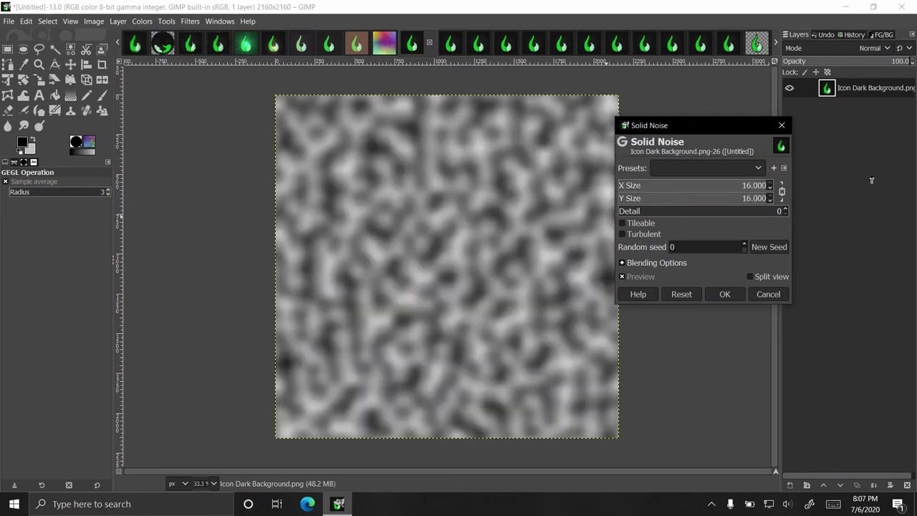
{"action": "left_click", "coordinate": [776, 246]}
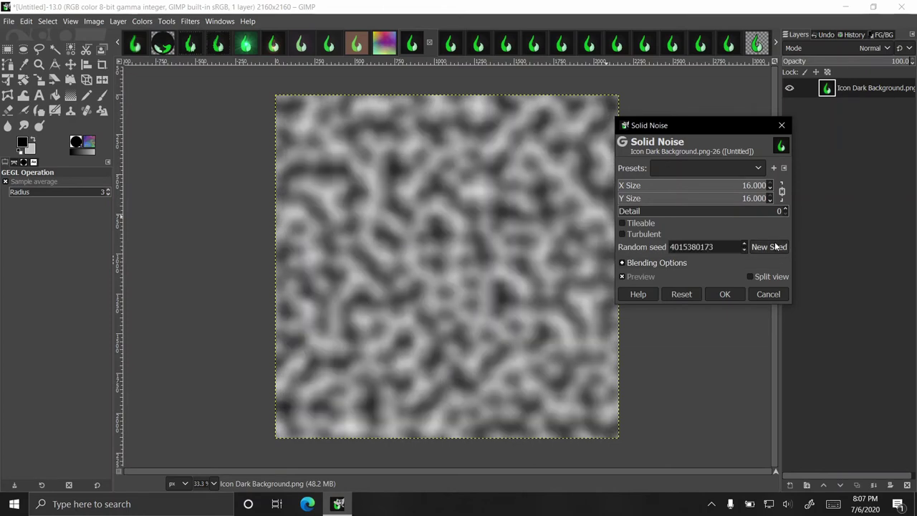
{"action": "left_click", "coordinate": [776, 247]}
{"action": "left_click", "coordinate": [776, 246]}
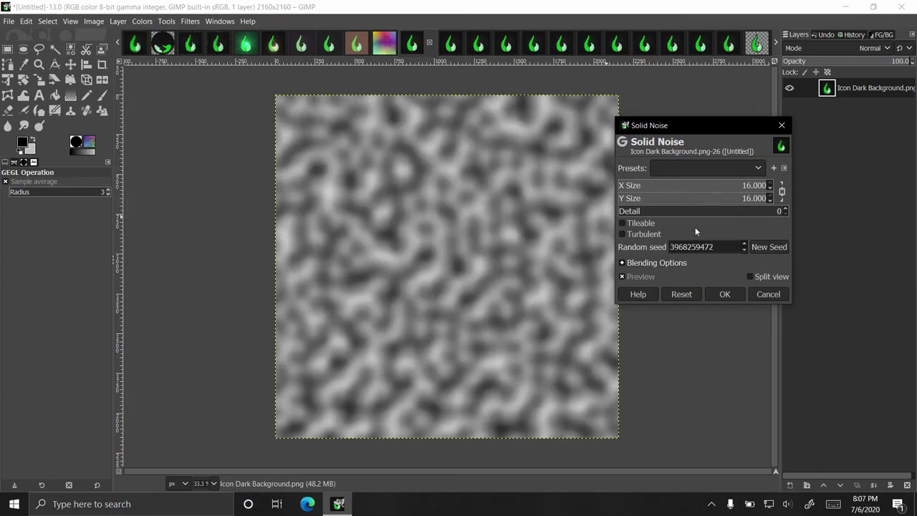
{"action": "left_click_drag", "start_coordinate": [711, 185], "coordinate": [668, 185]}
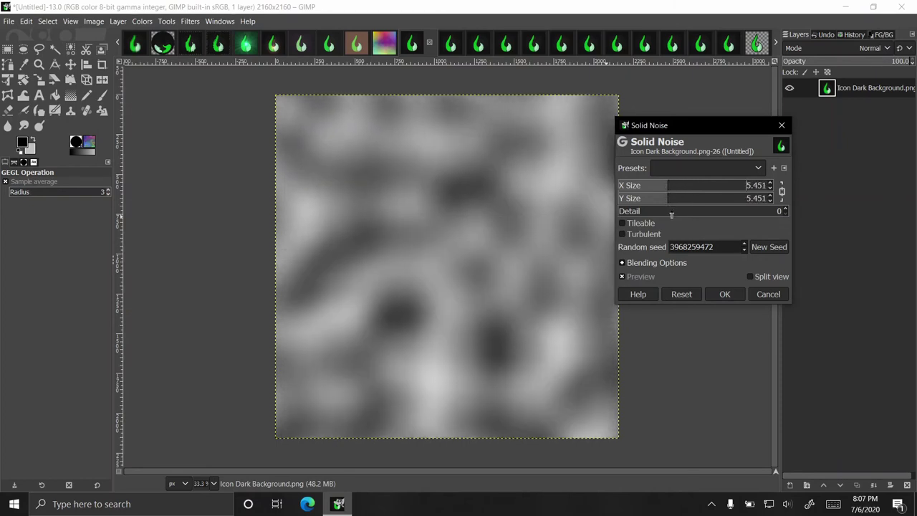
{"action": "left_click", "coordinate": [654, 211]}
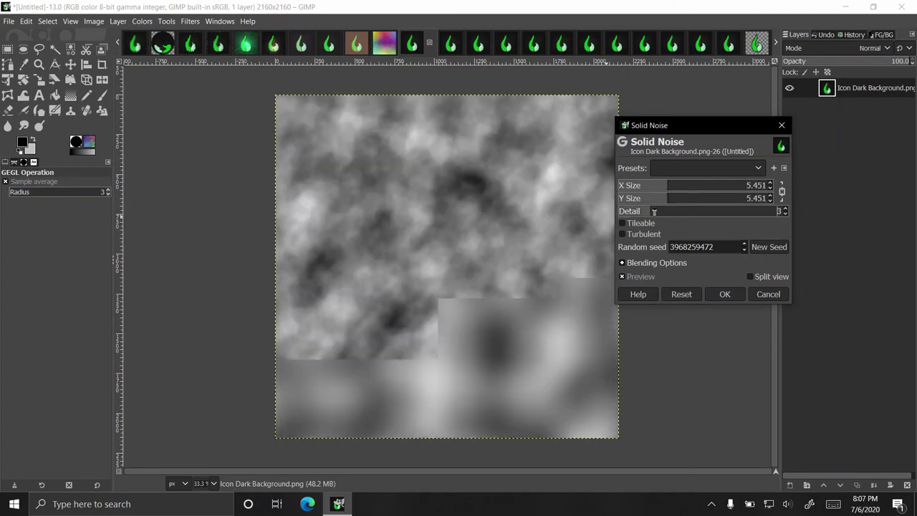
{"action": "left_click", "coordinate": [724, 294]}
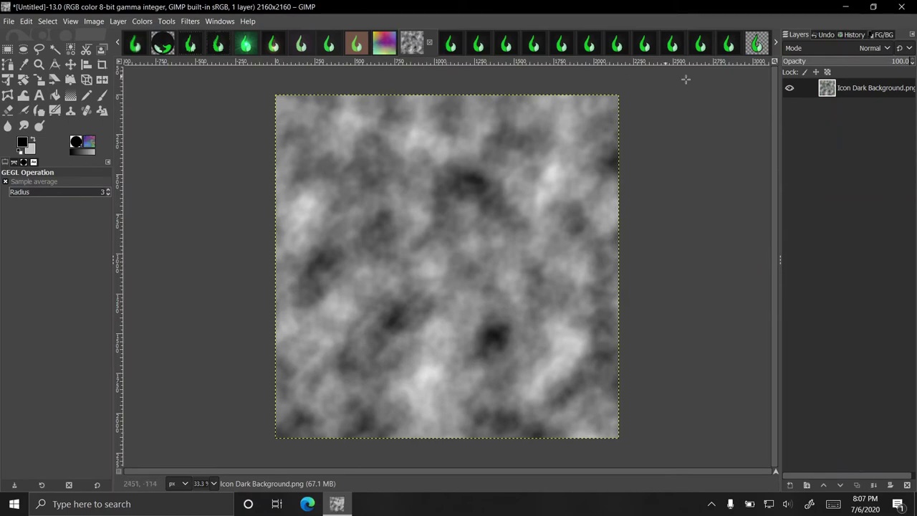
Switch to the next hook copy and open Render > Lava with seed and size 20.
{"action": "left_click", "coordinate": [456, 46]}
{"action": "left_click", "coordinate": [190, 21]}
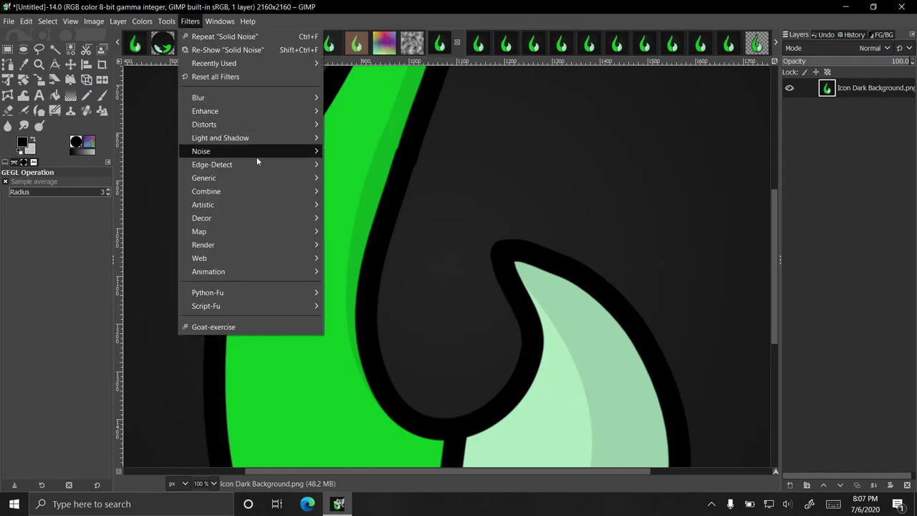
{"action": "mouse_move", "coordinate": [282, 243]}
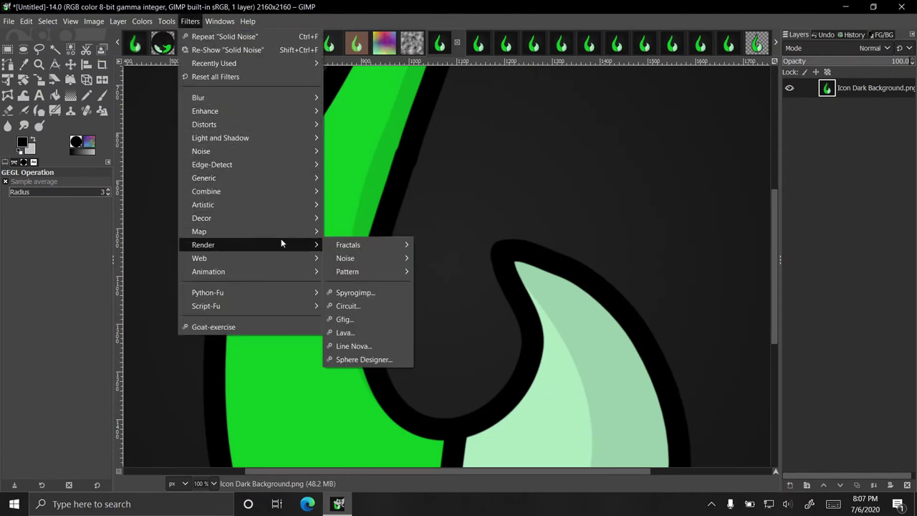
{"action": "left_click", "coordinate": [365, 331]}
{"action": "scroll", "coordinate": [337, 233], "scroll_direction": "down", "scroll_amount": 3}
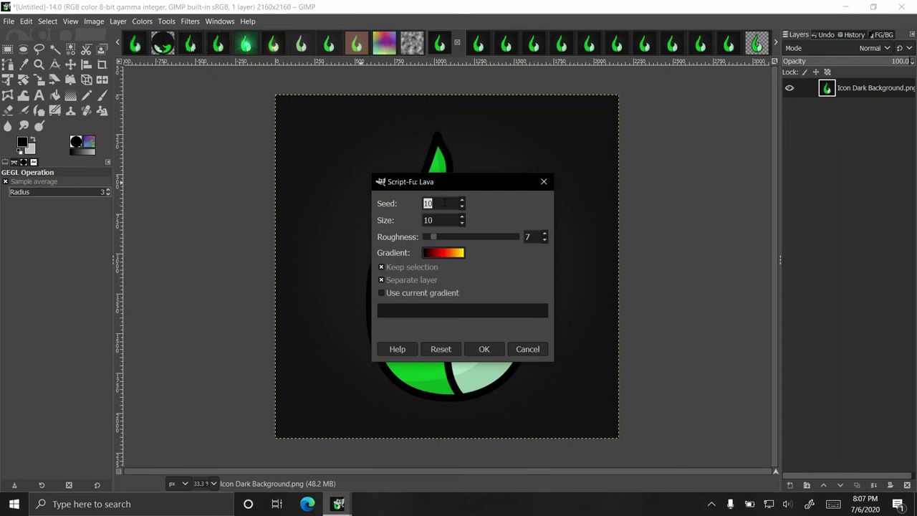
{"action": "key", "text": "Tab"}
{"action": "type", "text": "20"}
Set the Lava gradient to Abstract 2 after briefly trying the grey foreground-to-background one.
{"action": "left_click", "coordinate": [448, 254]}
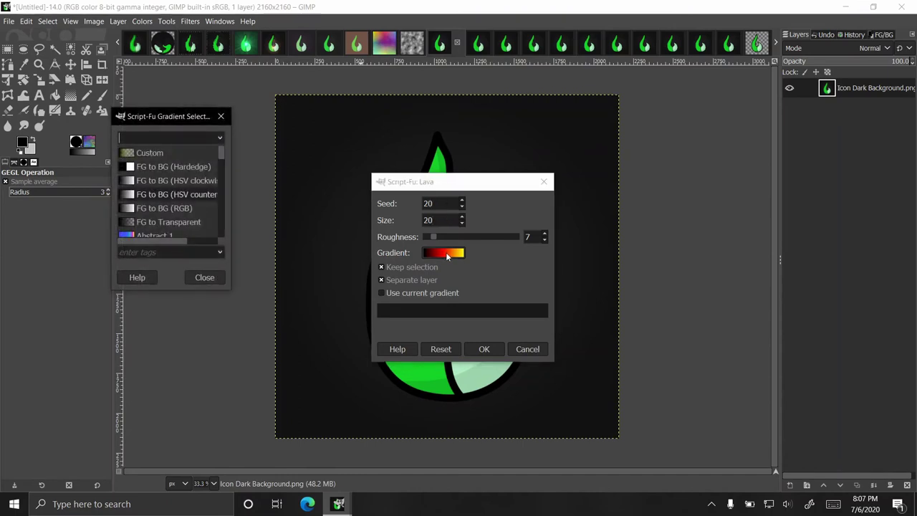
{"action": "left_click", "coordinate": [204, 277]}
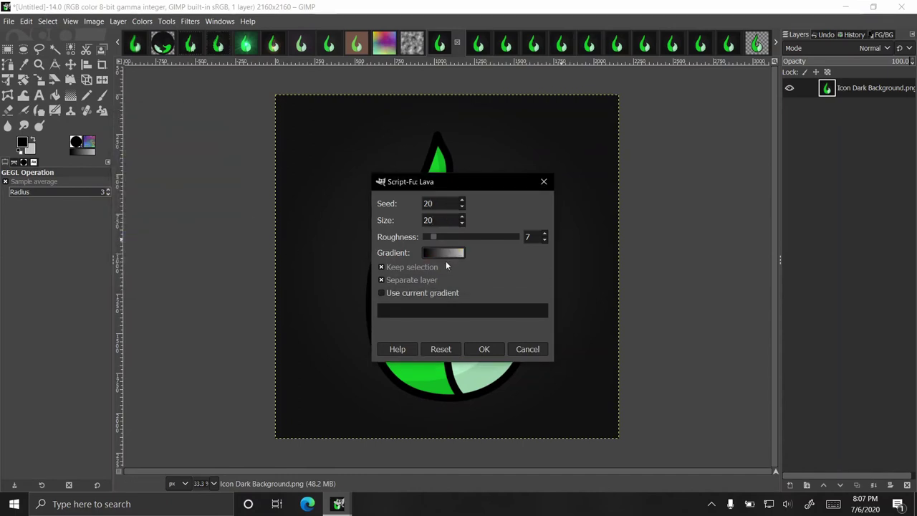
{"action": "left_click", "coordinate": [444, 254]}
{"action": "scroll", "coordinate": [92, 114], "scroll_direction": "down", "scroll_amount": 3}
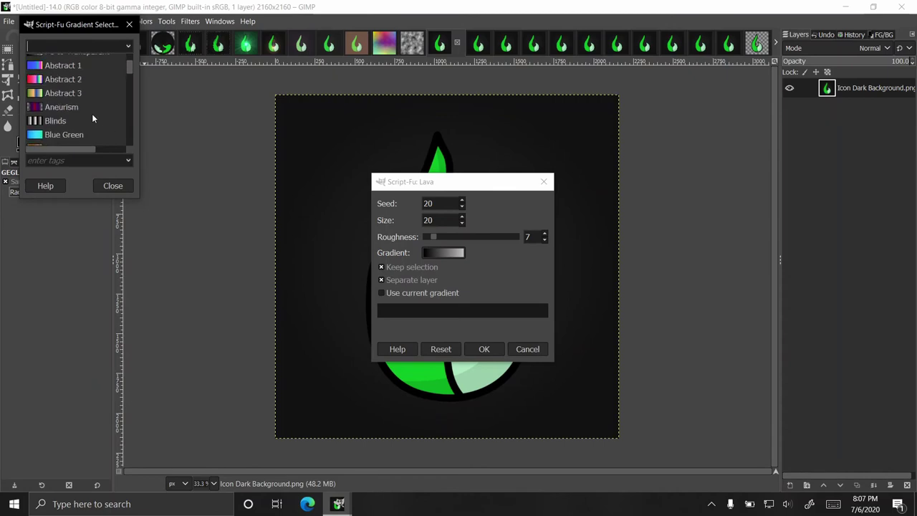
{"action": "scroll", "coordinate": [91, 113], "scroll_direction": "up", "scroll_amount": 1}
{"action": "scroll", "coordinate": [92, 113], "scroll_direction": "down", "scroll_amount": 4}
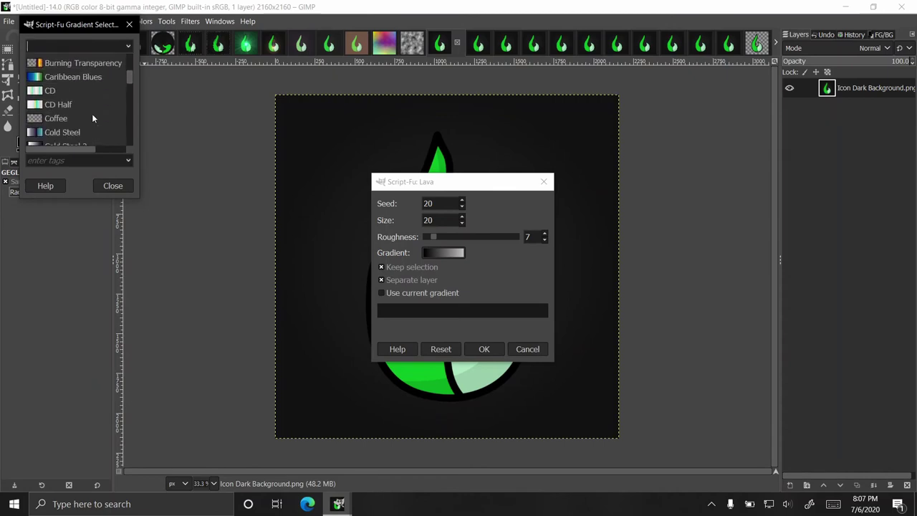
{"action": "scroll", "coordinate": [92, 113], "scroll_direction": "down", "scroll_amount": 9}
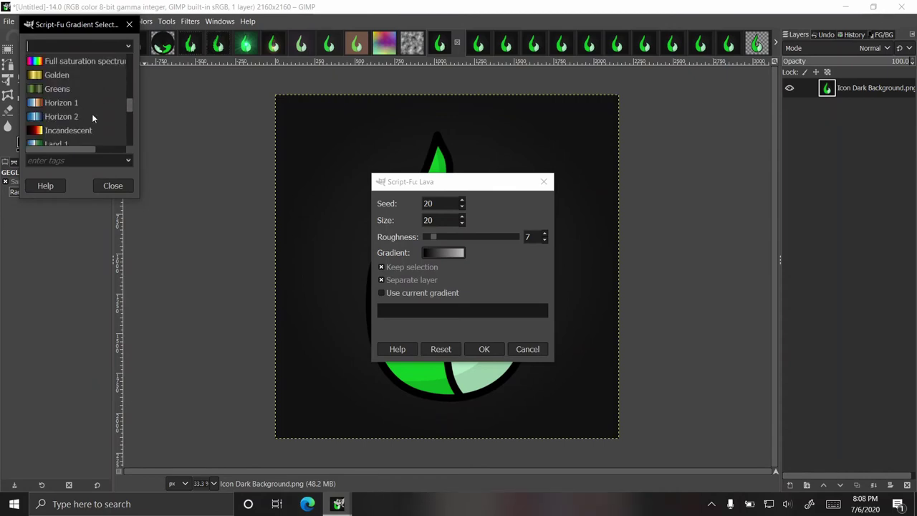
{"action": "scroll", "coordinate": [92, 113], "scroll_direction": "up", "scroll_amount": 12}
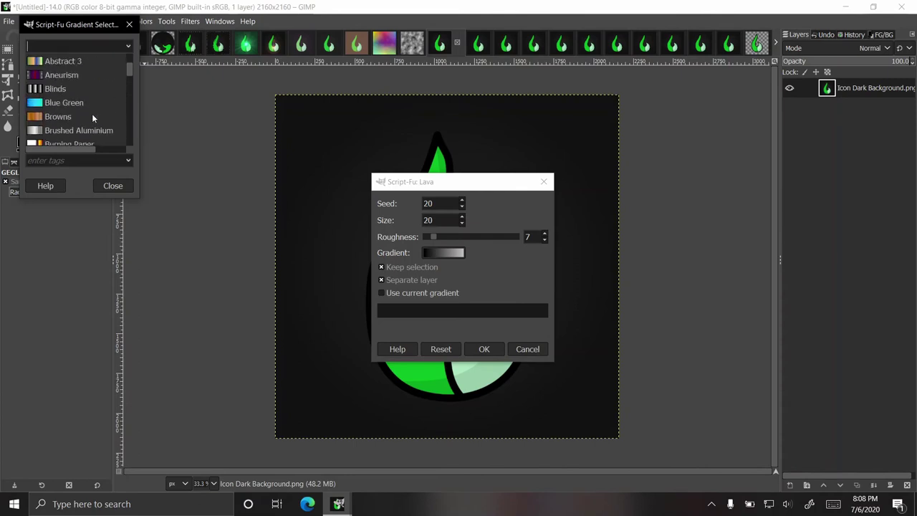
{"action": "scroll", "coordinate": [91, 113], "scroll_direction": "up", "scroll_amount": 4}
{"action": "scroll", "coordinate": [92, 113], "scroll_direction": "down", "scroll_amount": 2}
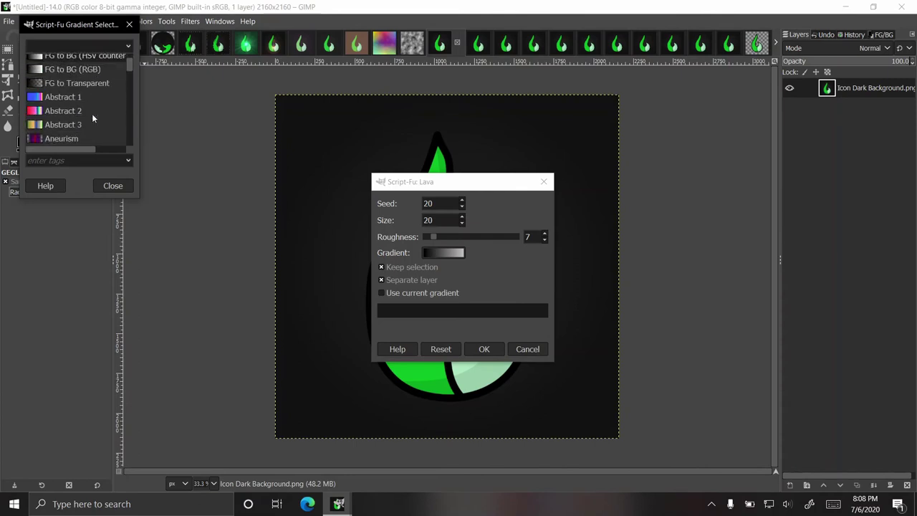
{"action": "left_click", "coordinate": [50, 111]}
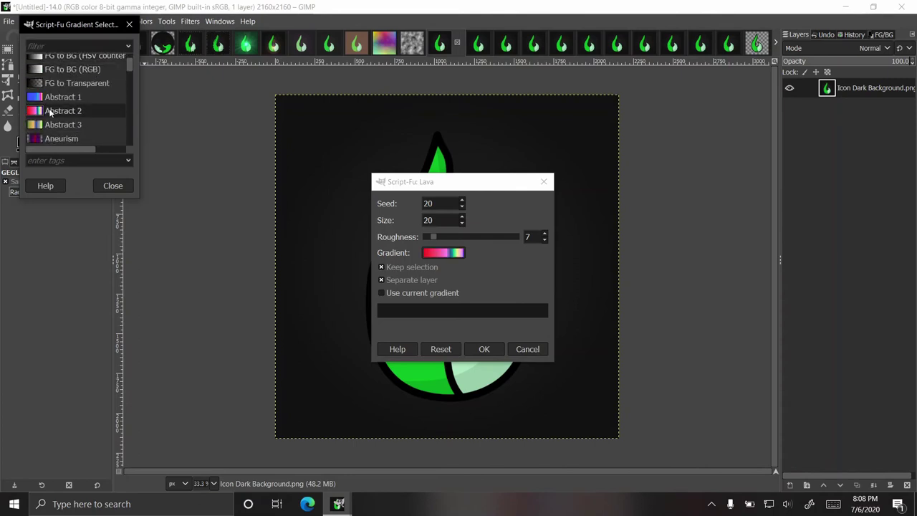
{"action": "left_click", "coordinate": [113, 186]}
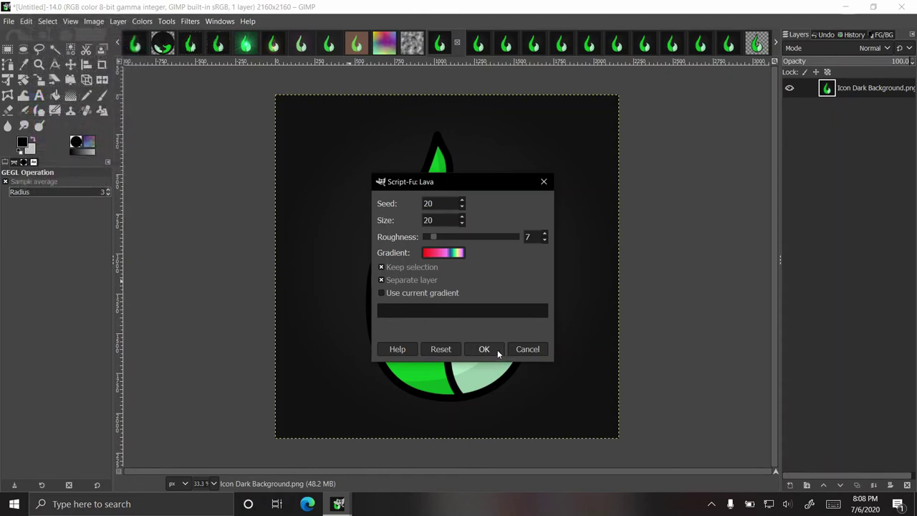
Run the Lava script with seed 20, size 20, roughness 7 to create the red Lava Layer.
{"action": "left_click", "coordinate": [497, 350]}
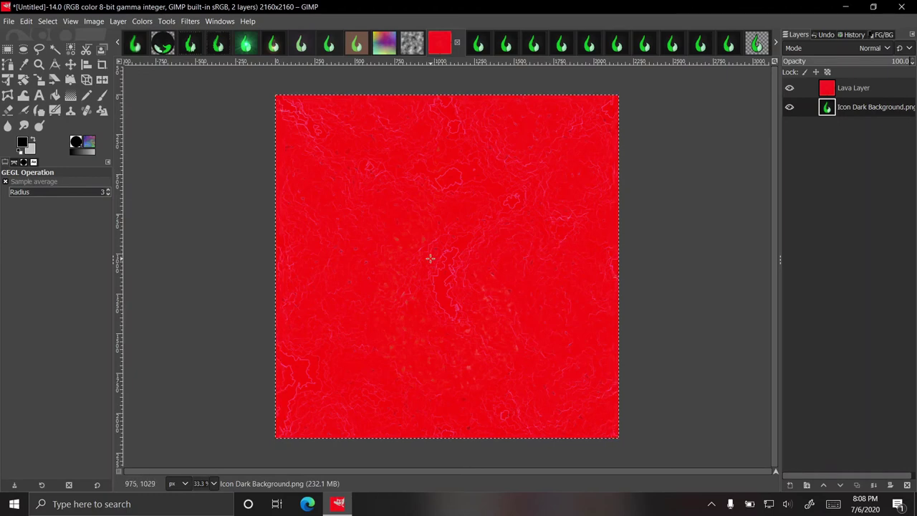
Re-run Lava with seed and size 10 and the Incandescent gradient, creating Lava Layer #1.
{"action": "left_click", "coordinate": [190, 21]}
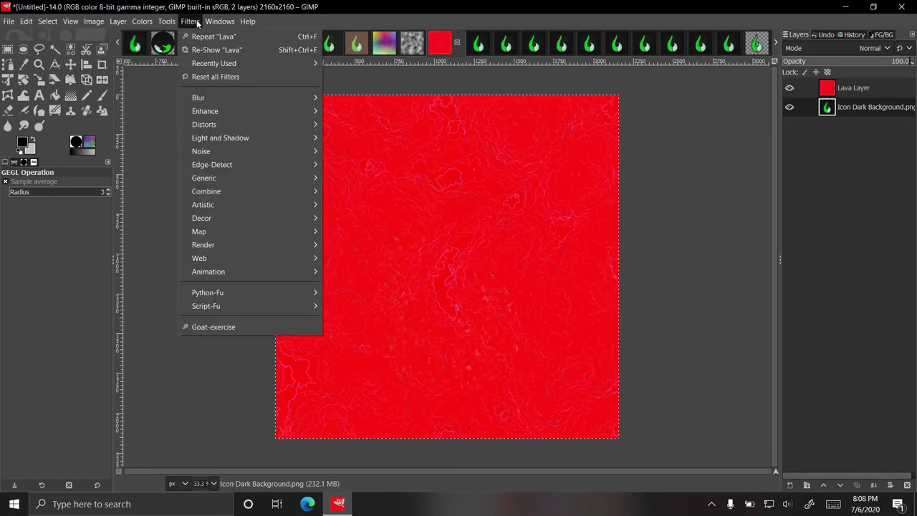
{"action": "left_click", "coordinate": [242, 49]}
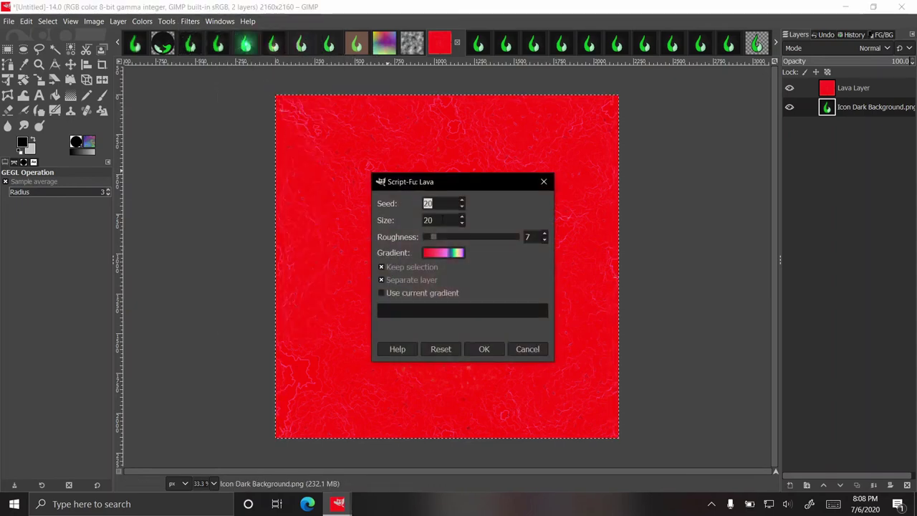
{"action": "type", "text": "1010"}
{"action": "left_click", "coordinate": [442, 252]}
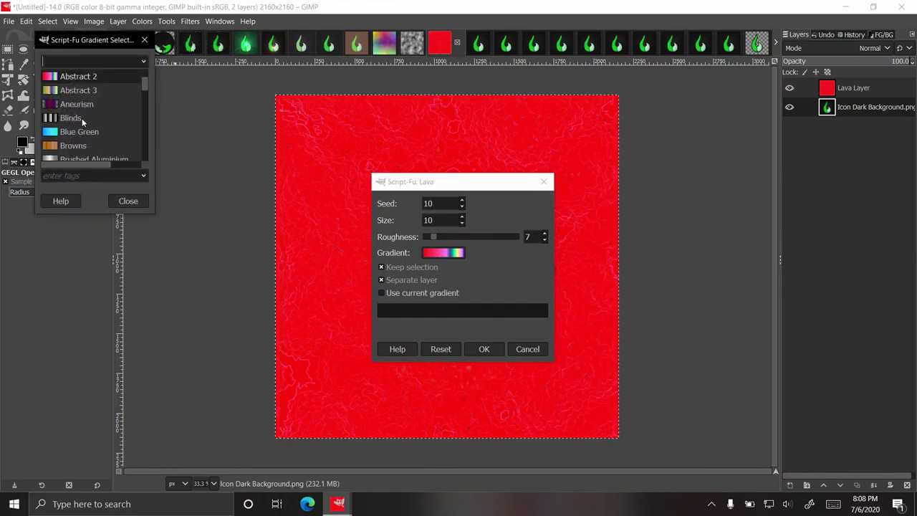
{"action": "scroll", "coordinate": [82, 120], "scroll_direction": "down", "scroll_amount": 5}
{"action": "scroll", "coordinate": [83, 122], "scroll_direction": "down", "scroll_amount": 3}
{"action": "left_click", "coordinate": [80, 115]}
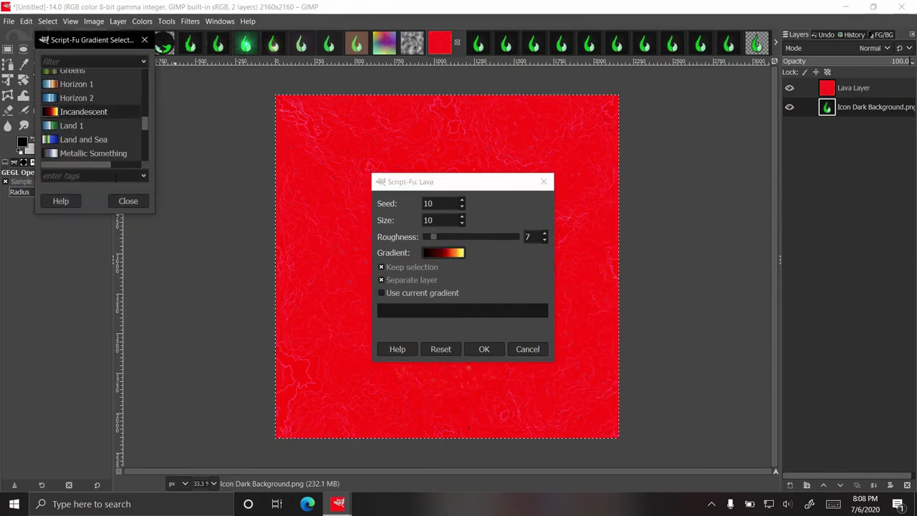
{"action": "left_click", "coordinate": [126, 201]}
{"action": "left_click", "coordinate": [475, 349]}
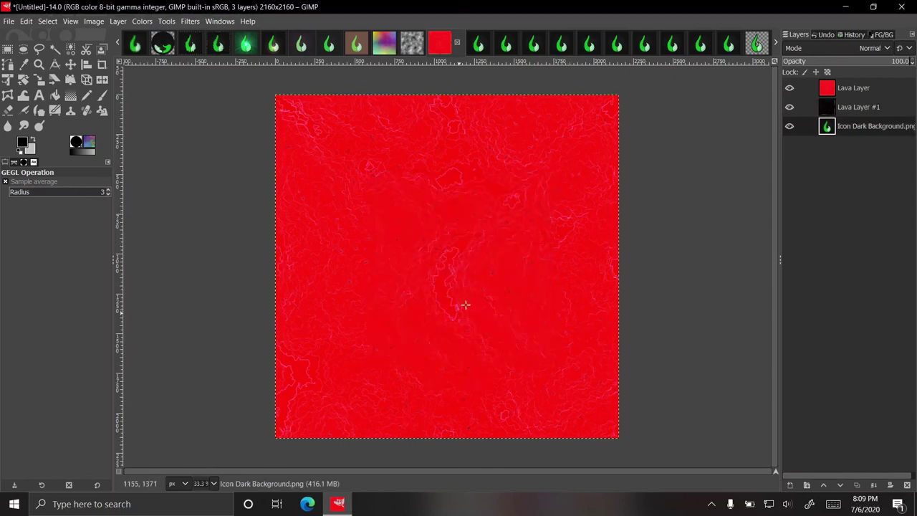
Hide the red Lava Layer and bring back the last Lava settings, dismissing the Solid Noise dialog.
{"action": "left_click", "coordinate": [790, 89]}
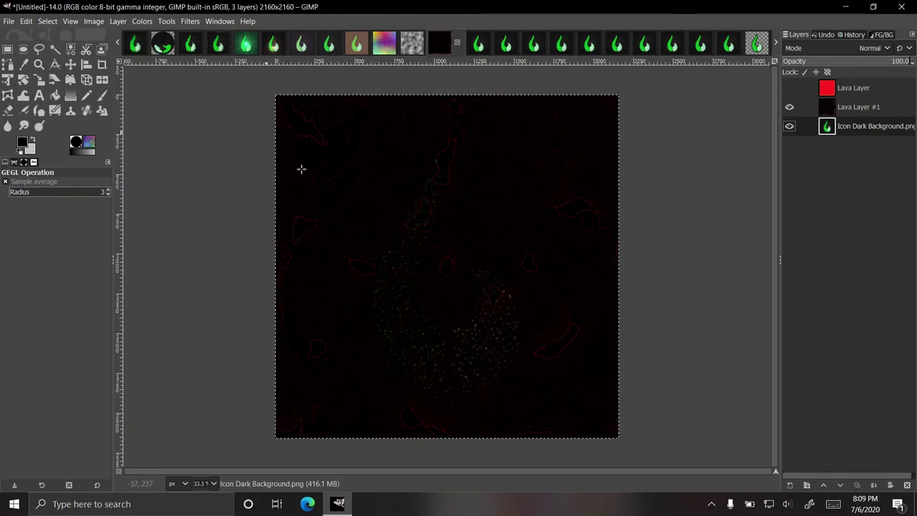
{"action": "key", "text": "shift+ctrl+f"}
{"action": "left_click", "coordinate": [781, 126]}
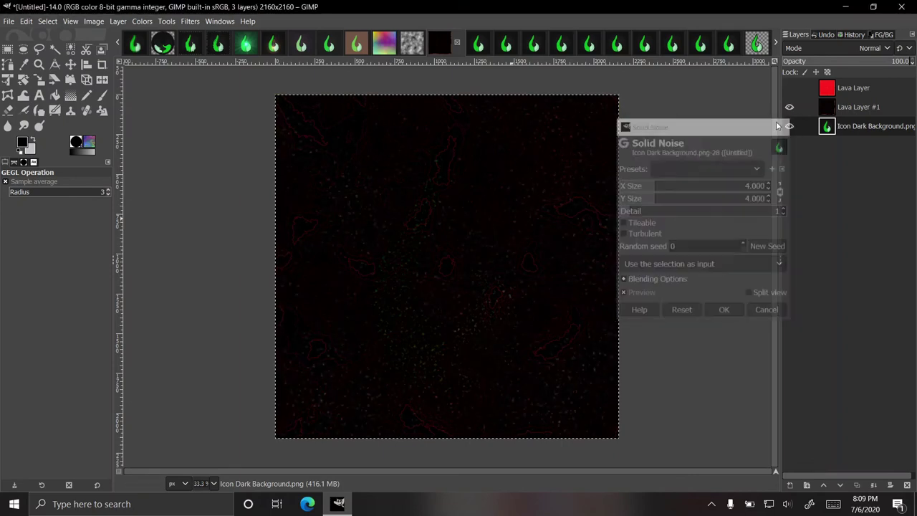
{"action": "left_click", "coordinate": [219, 21]}
{"action": "mouse_move", "coordinate": [194, 24]}
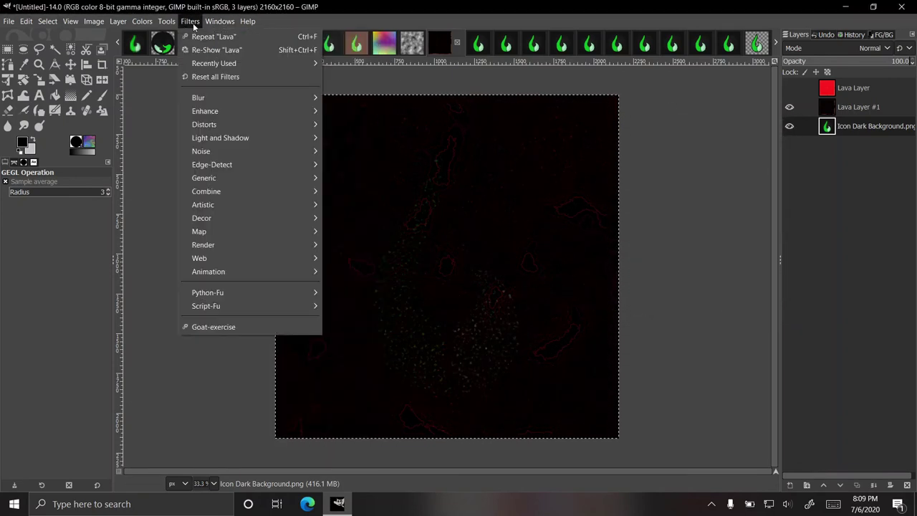
{"action": "left_click", "coordinate": [230, 48]}
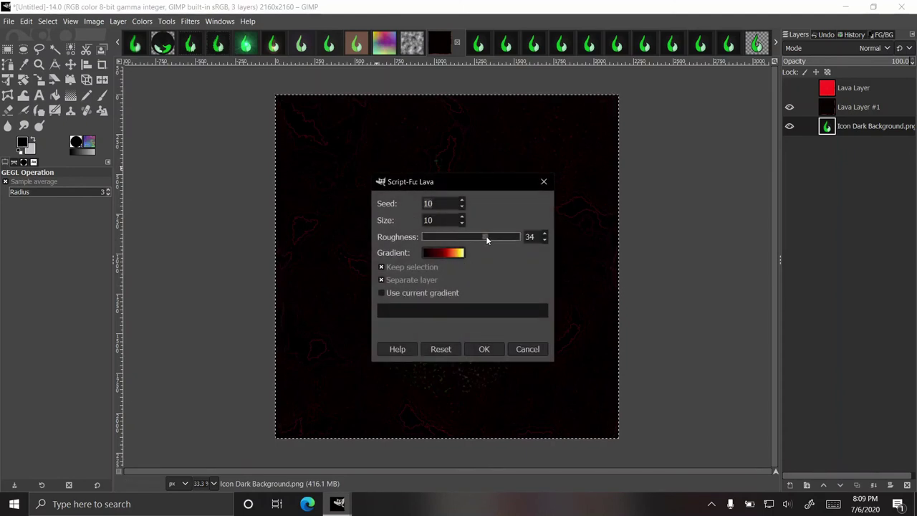
Run Lava with roughness 34, then move the stalled Lava dialog aside as it hangs.
{"action": "left_click", "coordinate": [484, 349]}
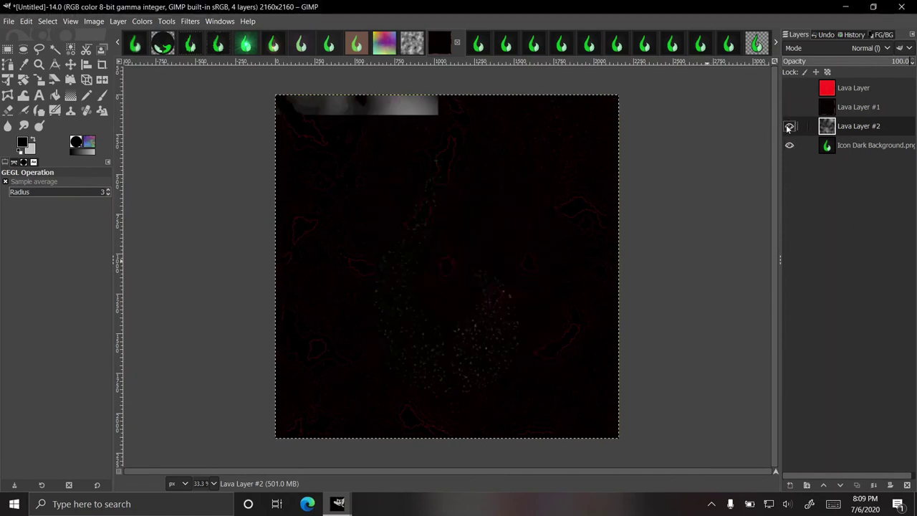
{"action": "mouse_move", "coordinate": [338, 504]}
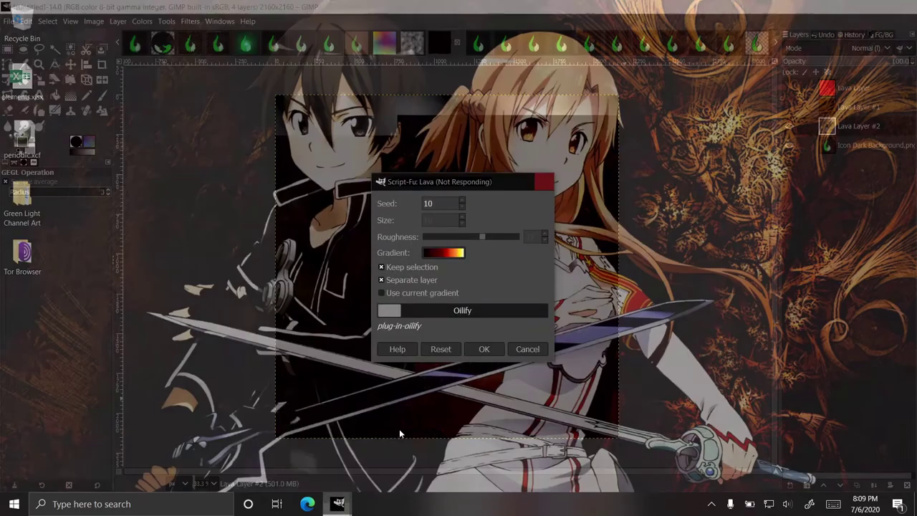
{"action": "left_click", "coordinate": [399, 434]}
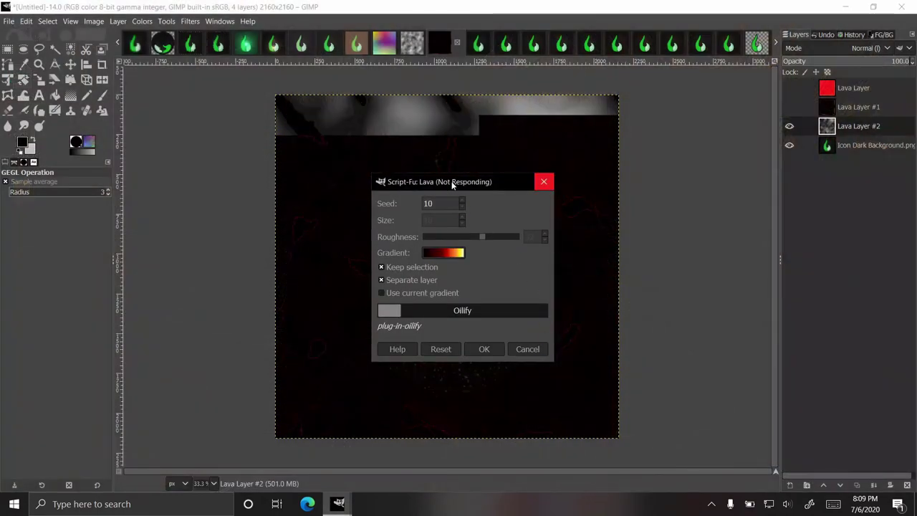
{"action": "left_click_drag", "start_coordinate": [454, 183], "coordinate": [749, 234]}
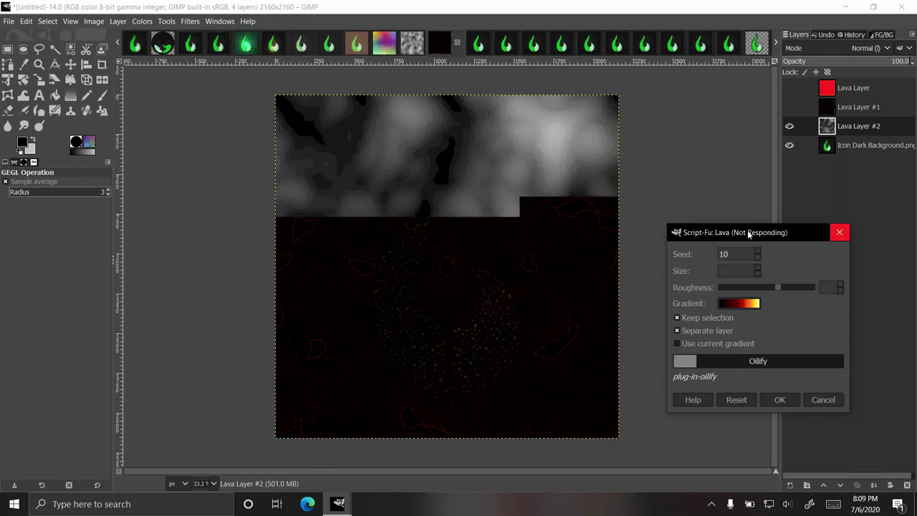
{"action": "left_click", "coordinate": [778, 395]}
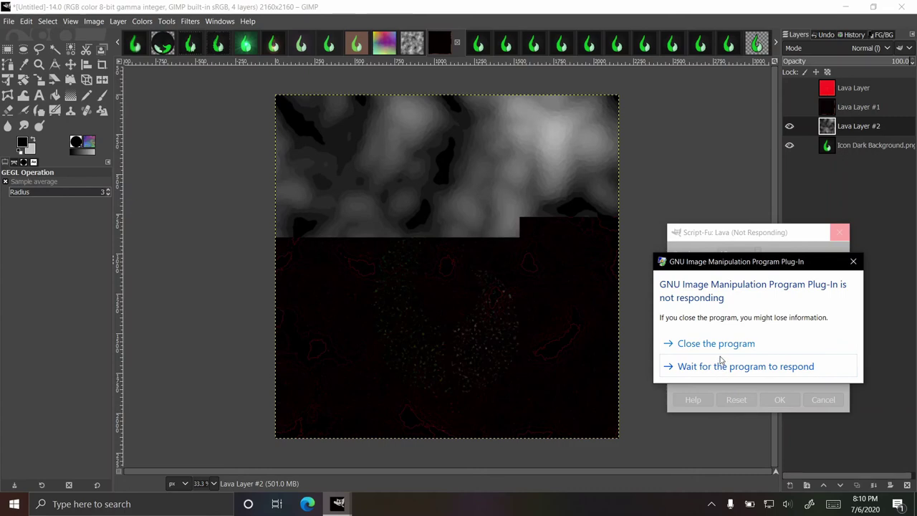
Force-close the hung Lava plug-in, show Lava Layer and Lava Layer #1, and hide Lava Layer #2.
{"action": "left_click", "coordinate": [717, 344]}
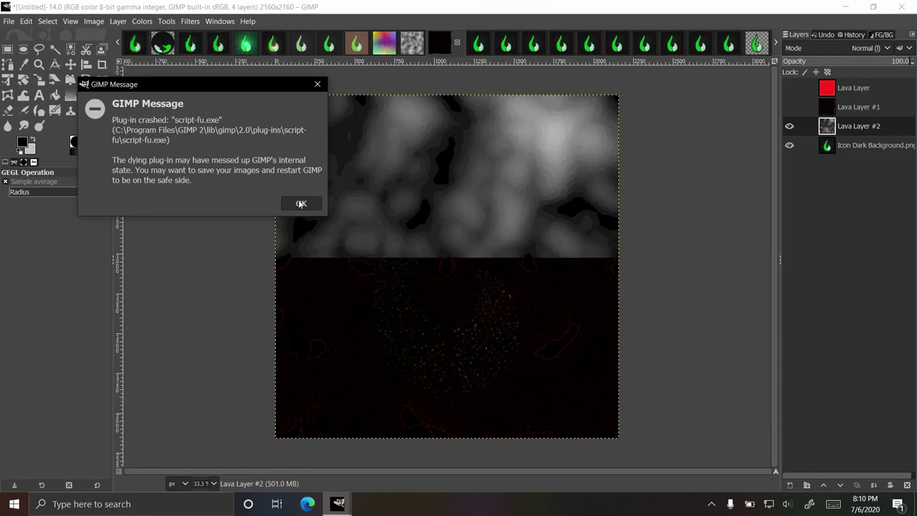
{"action": "left_click", "coordinate": [302, 204]}
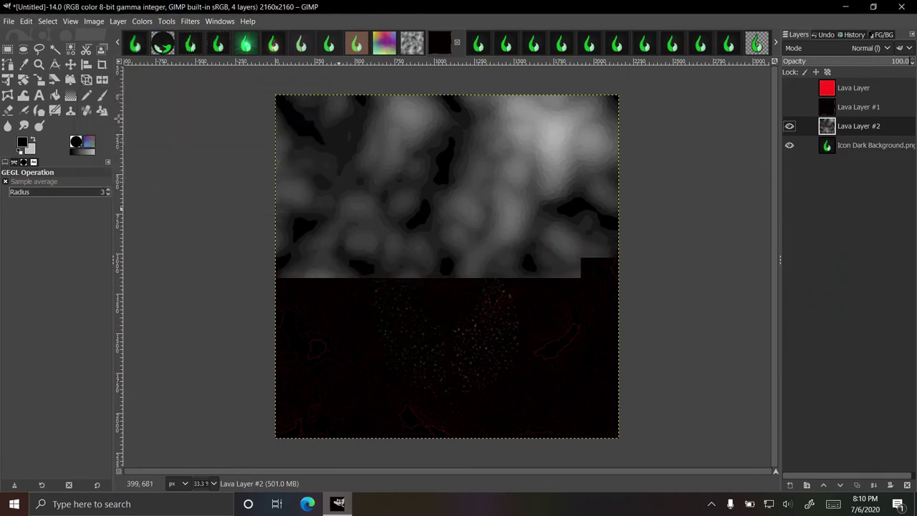
{"action": "left_click", "coordinate": [8, 52]}
{"action": "left_click", "coordinate": [794, 96]}
{"action": "left_click", "coordinate": [790, 88]}
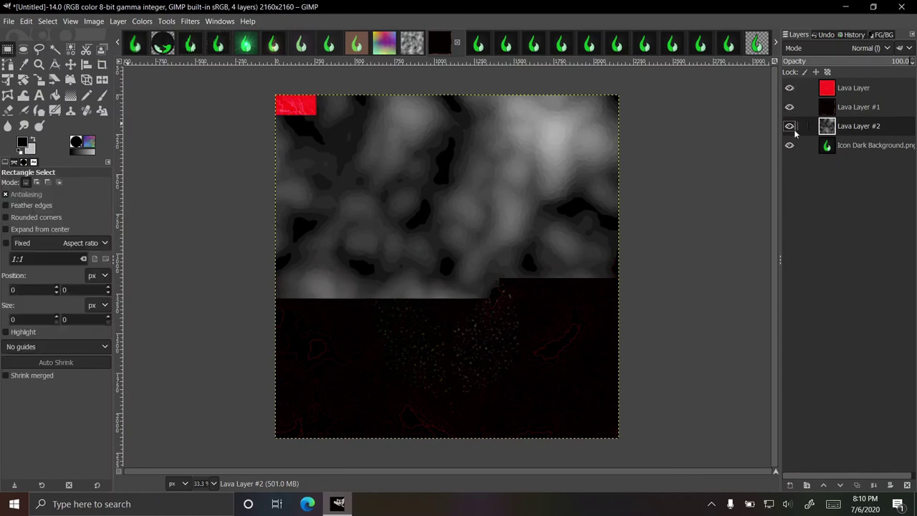
{"action": "left_click", "coordinate": [790, 126]}
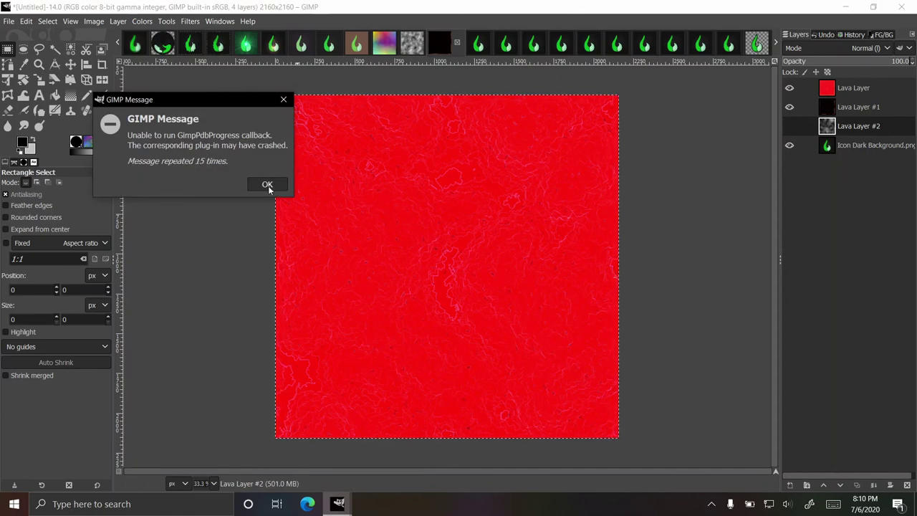
Dismiss the crash messages, select the lava layers, and close the lava copy discarding changes.
{"action": "left_click", "coordinate": [268, 186]}
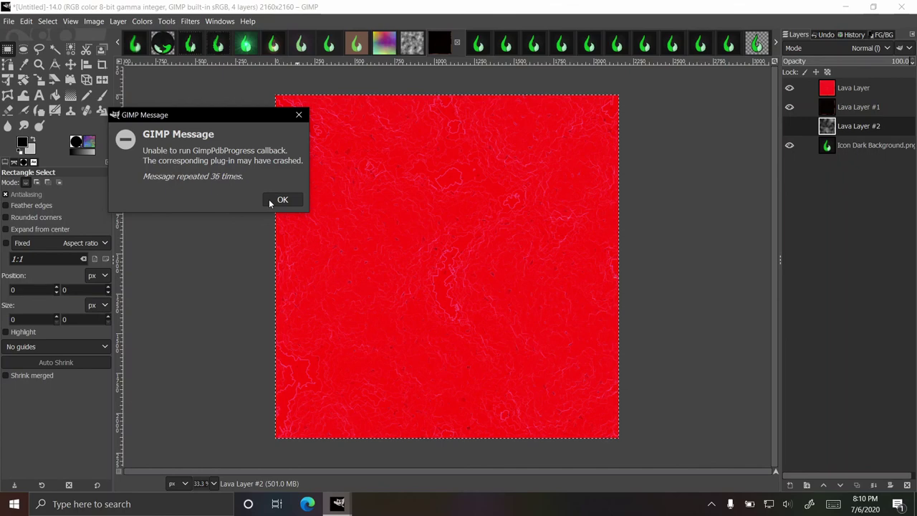
{"action": "left_click", "coordinate": [269, 204]}
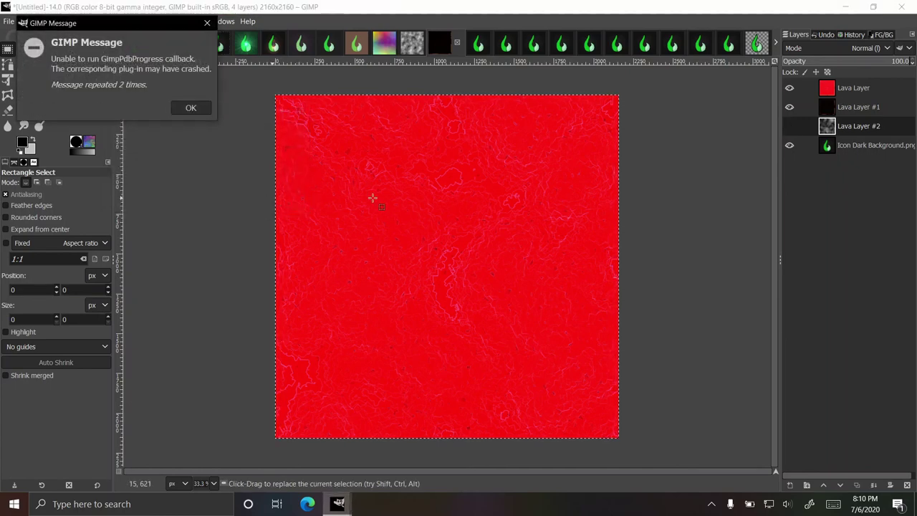
{"action": "right_click", "coordinate": [850, 127]}
{"action": "key", "text": "Escape"}
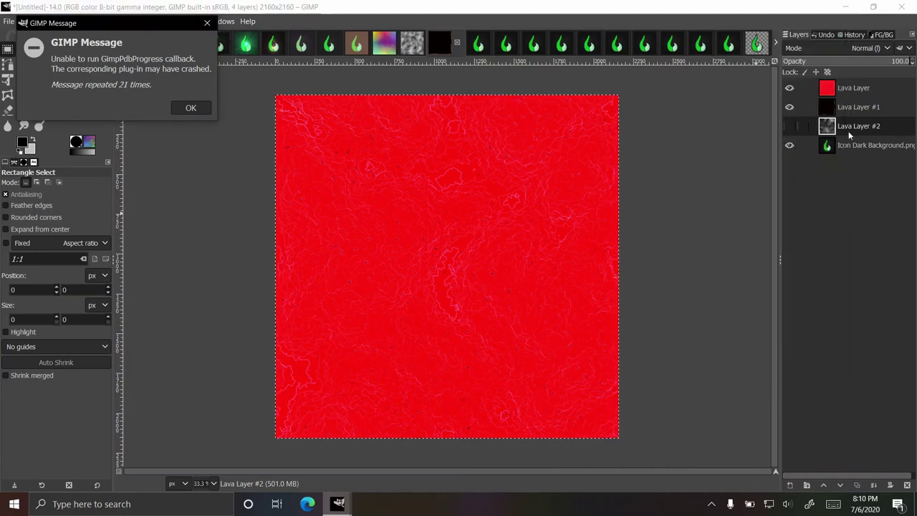
{"action": "left_click", "coordinate": [851, 107]}
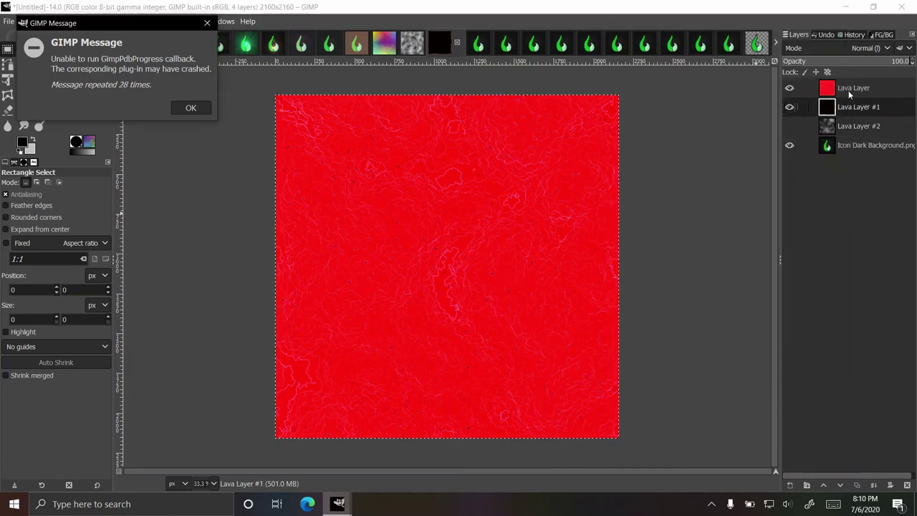
{"action": "left_click", "coordinate": [850, 89]}
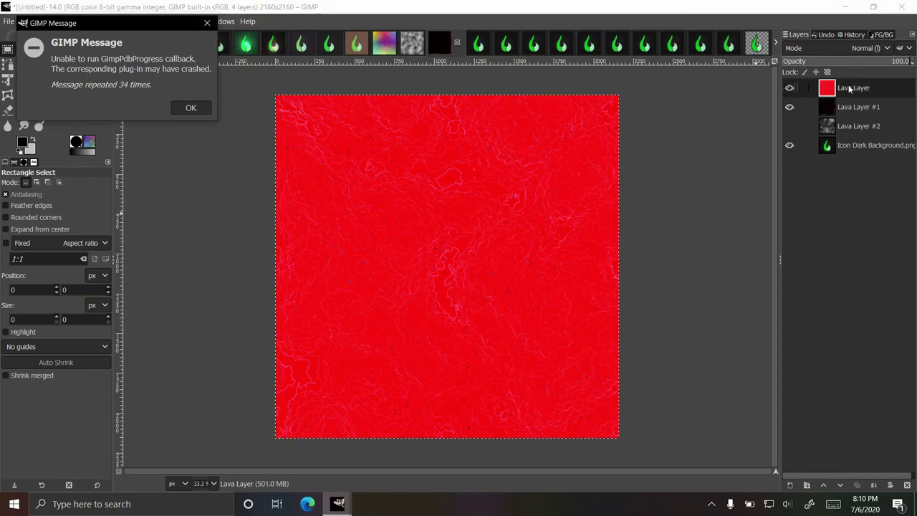
{"action": "left_click", "coordinate": [457, 43]}
{"action": "left_click", "coordinate": [465, 314]}
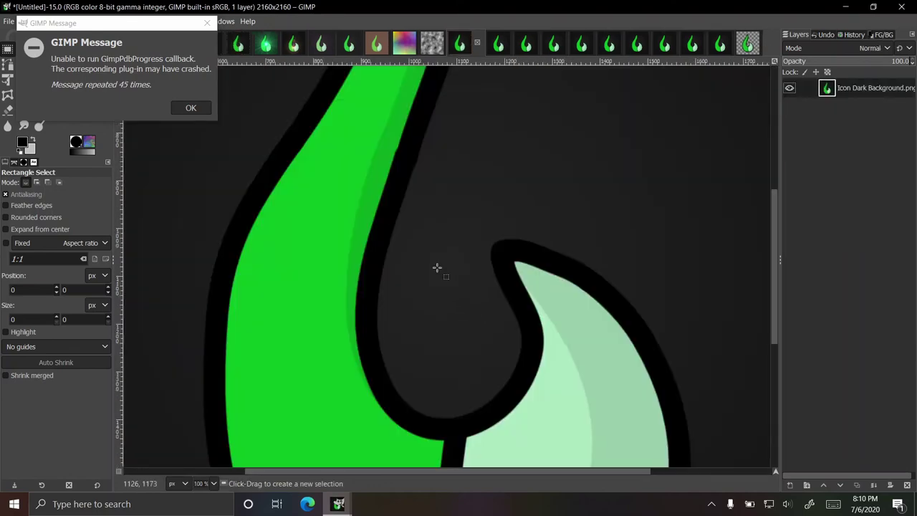
{"action": "left_click", "coordinate": [195, 108]}
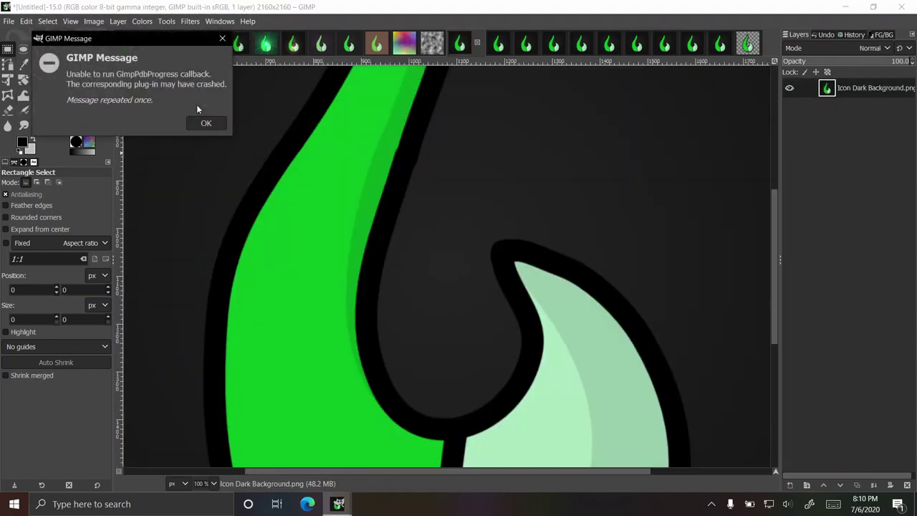
{"action": "left_click", "coordinate": [201, 126]}
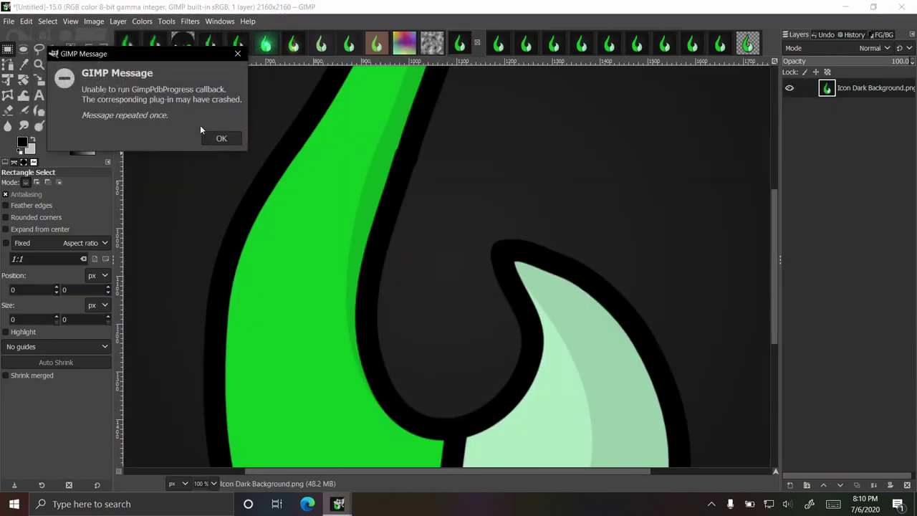
{"action": "left_click", "coordinate": [391, 7]}
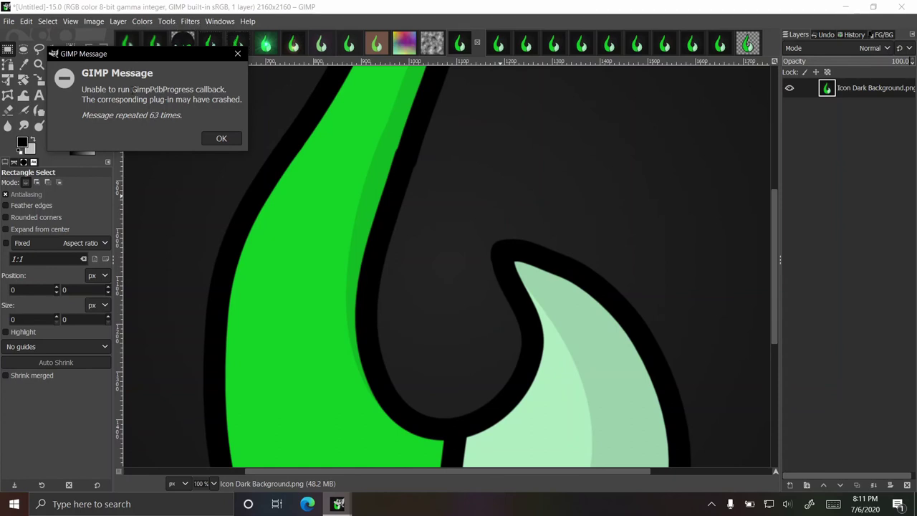
{"action": "left_click_drag", "start_coordinate": [154, 74], "coordinate": [143, 74]}
{"action": "left_click", "coordinate": [168, 77]}
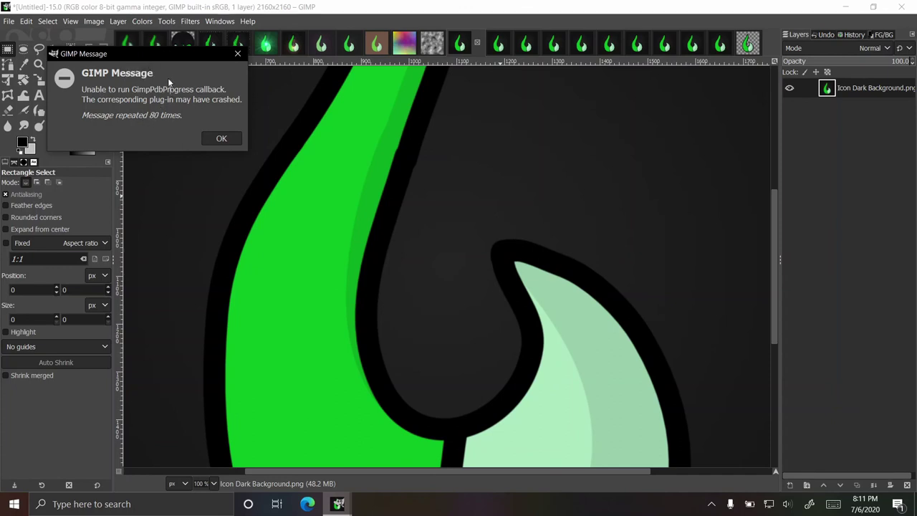